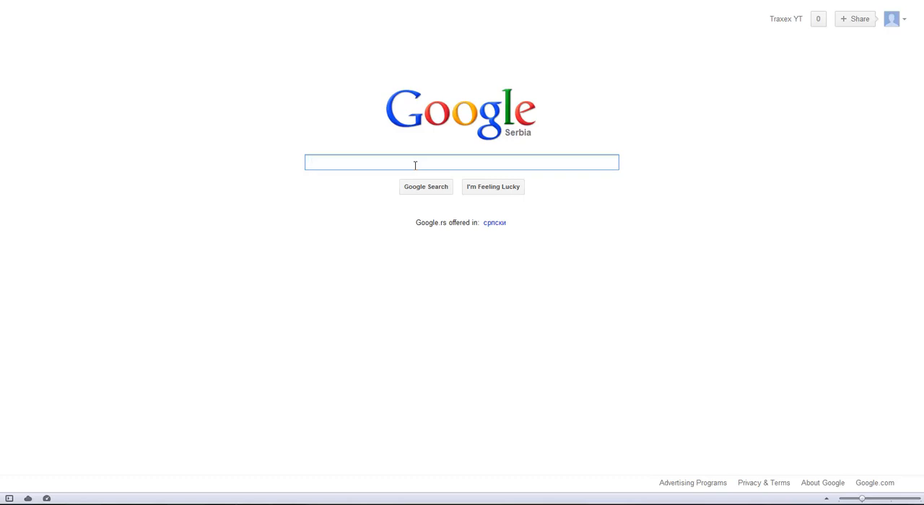
Search Google for "bukkit" and open the official Bukkit website.
type("bukk")
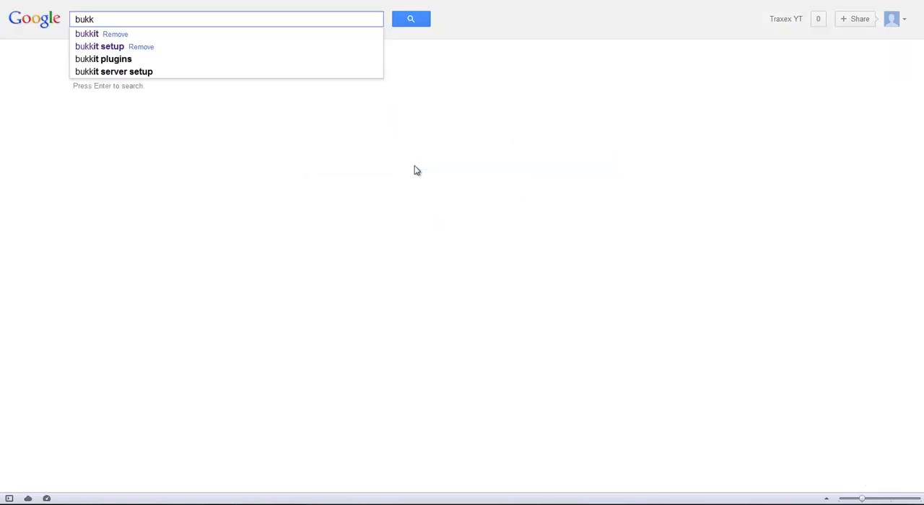
type("it")
key("Return")
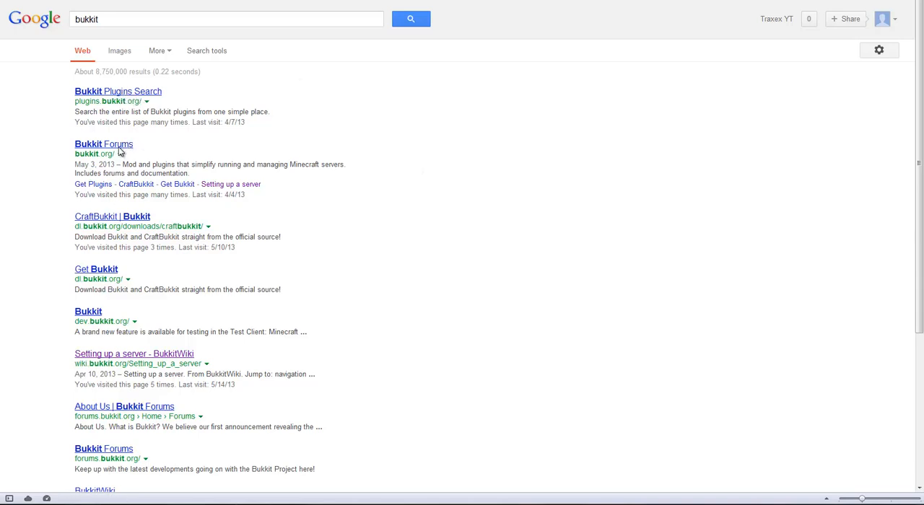
left_click(115, 218)
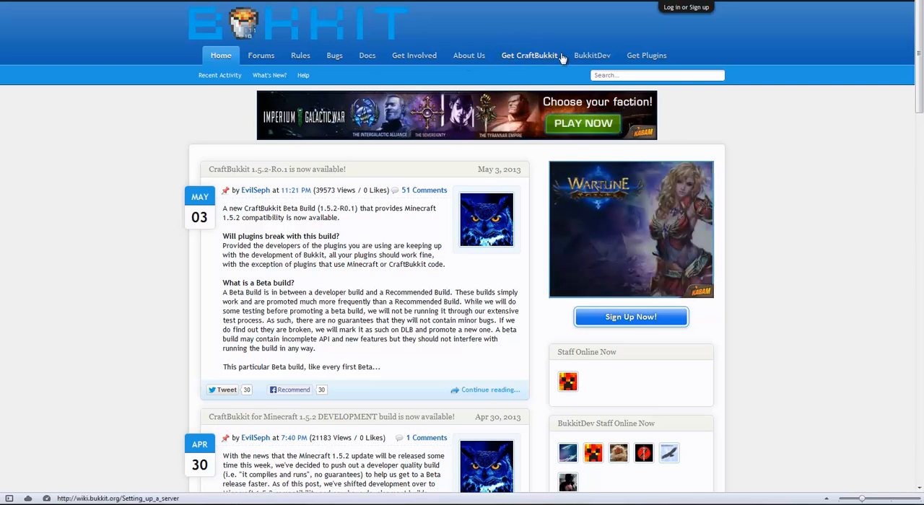
right_click(517, 59)
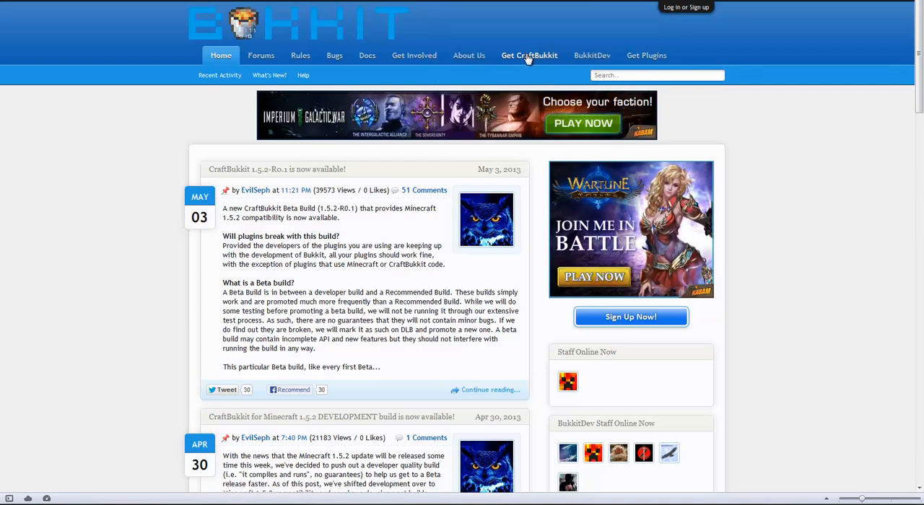
Search Google for "bukkit setup" and open the "Setting up a server" page on BukkitWiki.
key("ctrl+Tab")
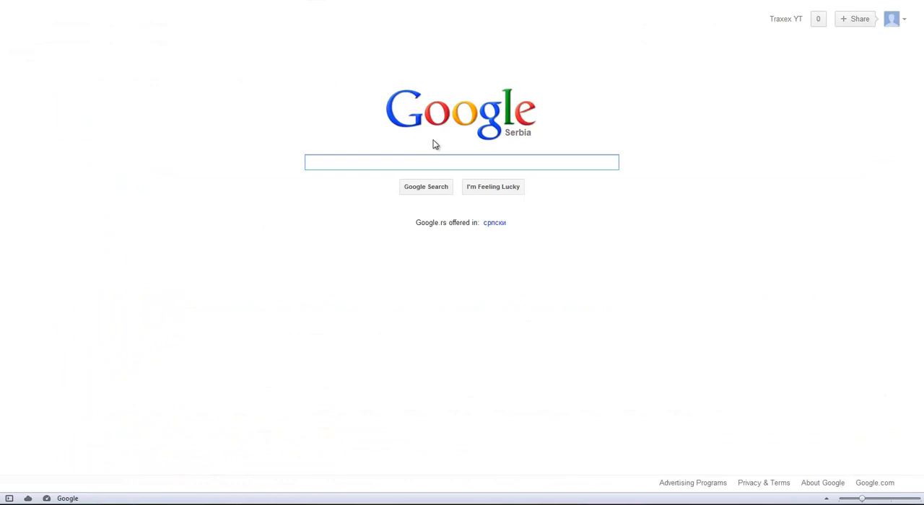
left_click(375, 157)
type("b")
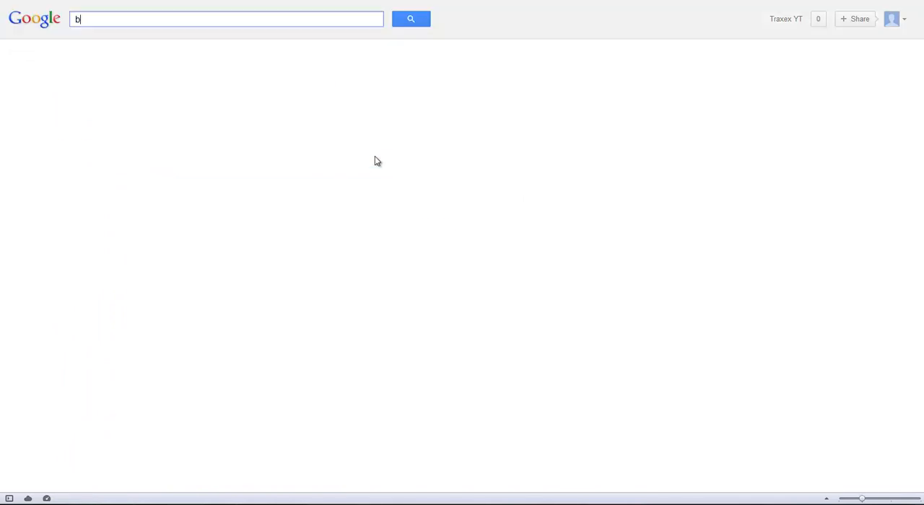
type("ukkit setup")
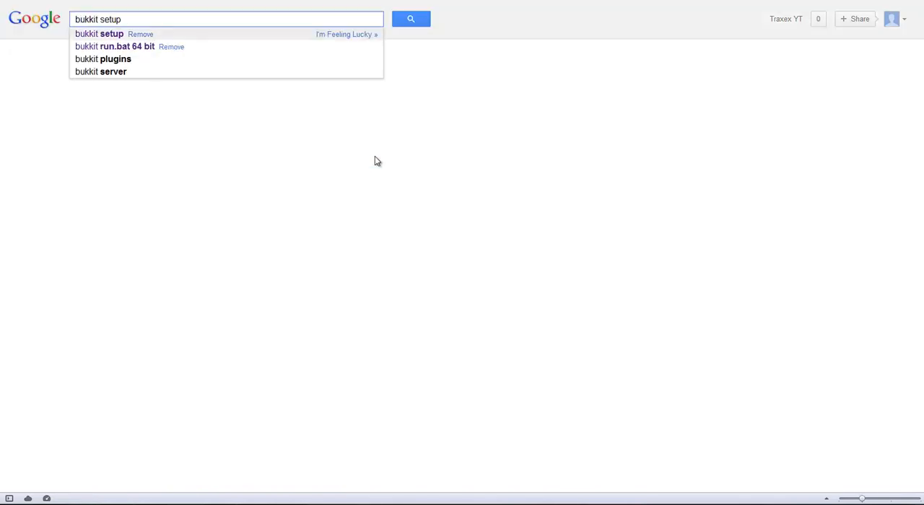
key("Return")
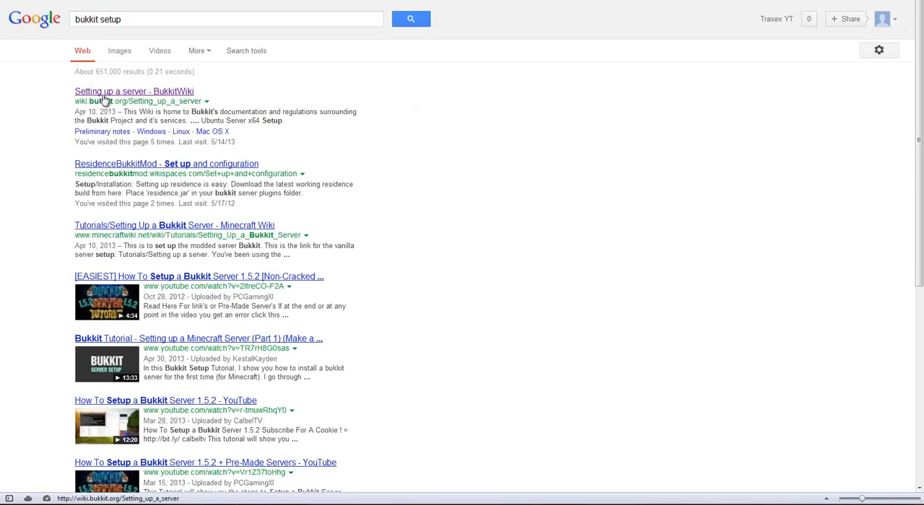
left_click(173, 93)
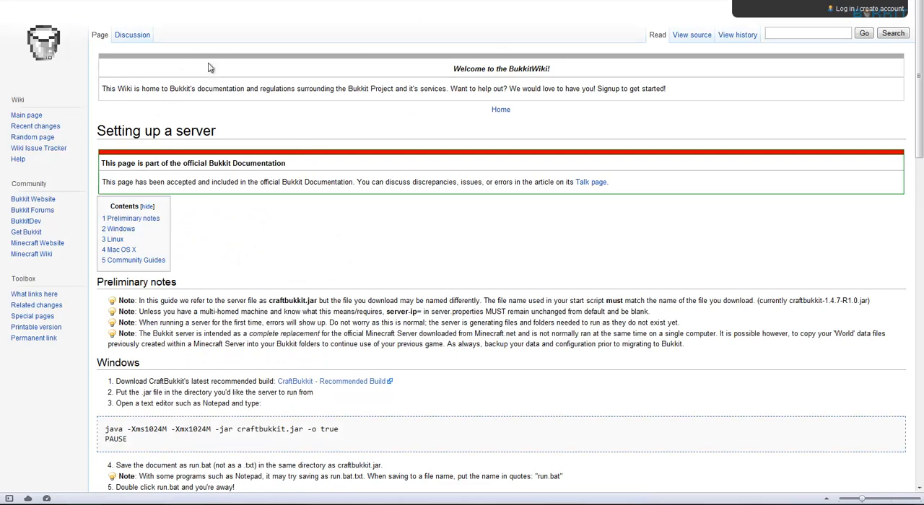
Review the guide's Windows, Linux and Mac OS X instructions and check the file offered by the Windows recommended build link without saving it.
scroll(233, 166, "down", 3)
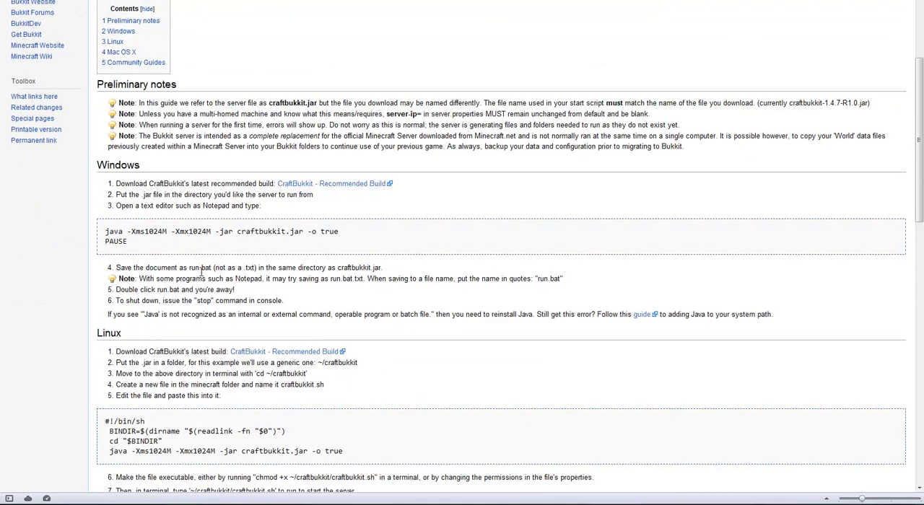
scroll(212, 262, "down", 4)
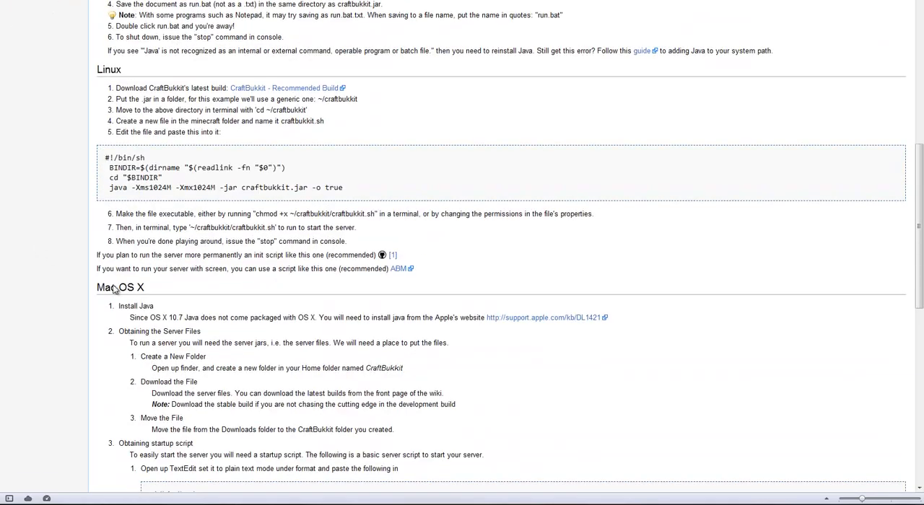
scroll(153, 167, "down", 2)
scroll(155, 184, "up", 2)
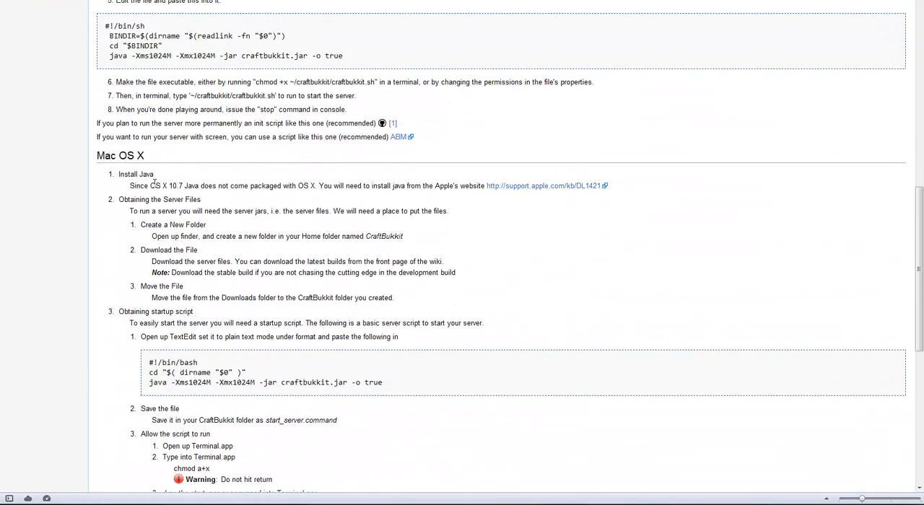
scroll(155, 187, "up", 3)
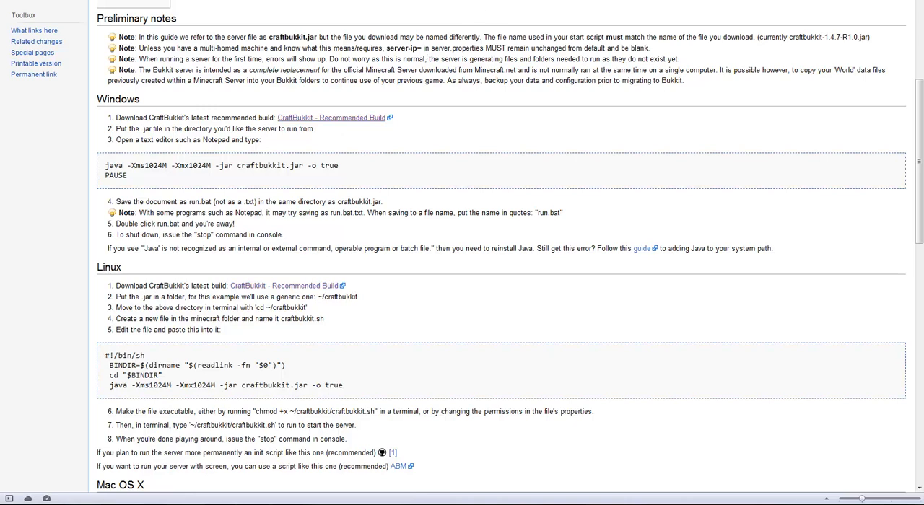
left_click(292, 117)
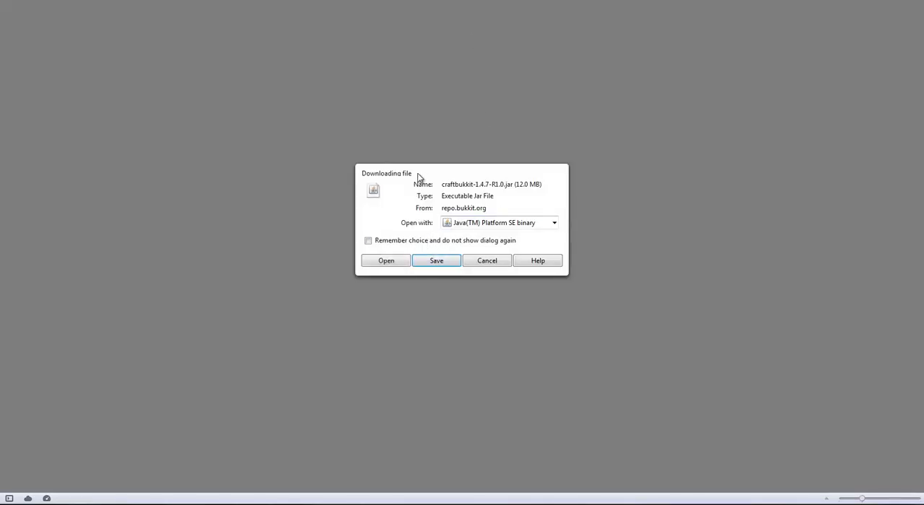
left_click(497, 261)
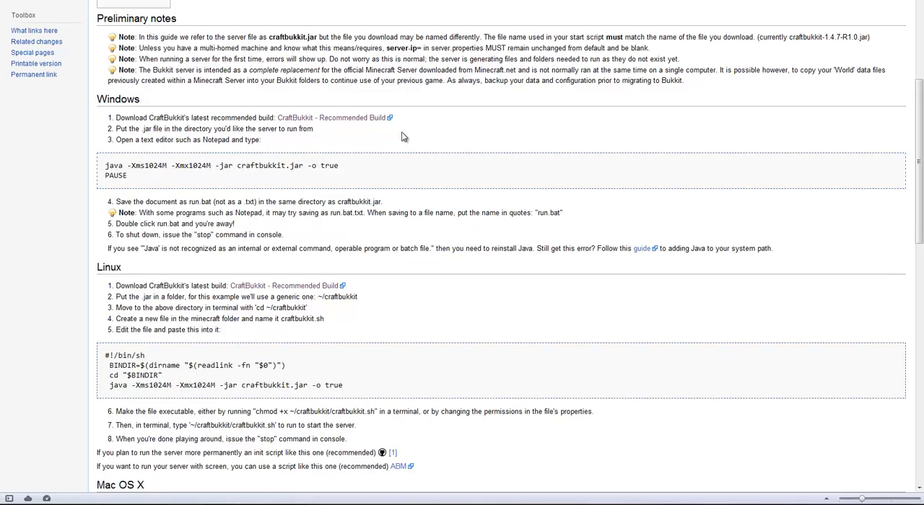
scroll(400, 138, "down", 3)
scroll(390, 141, "up", 3)
scroll(390, 141, "up", 5)
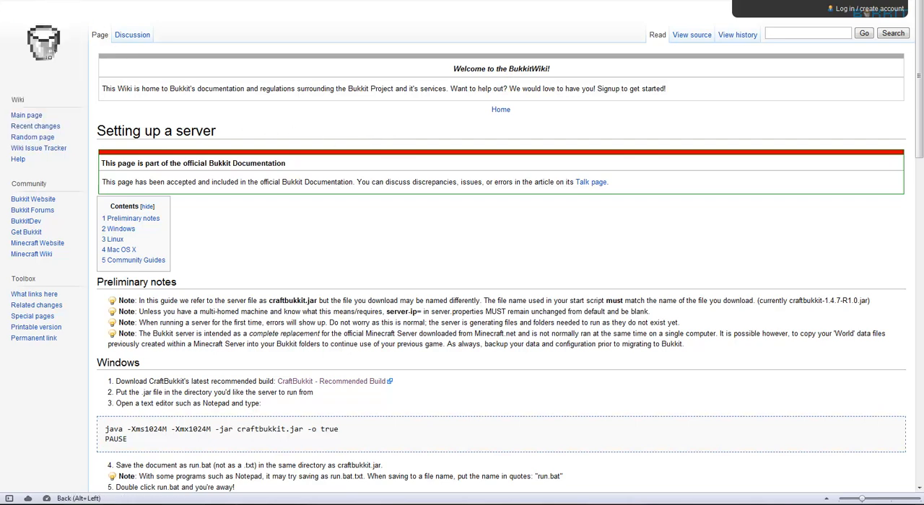
Go back to the Bukkit home page and look through its CraftBukkit news posts and the project's Twitter feed.
key("alt+Left")
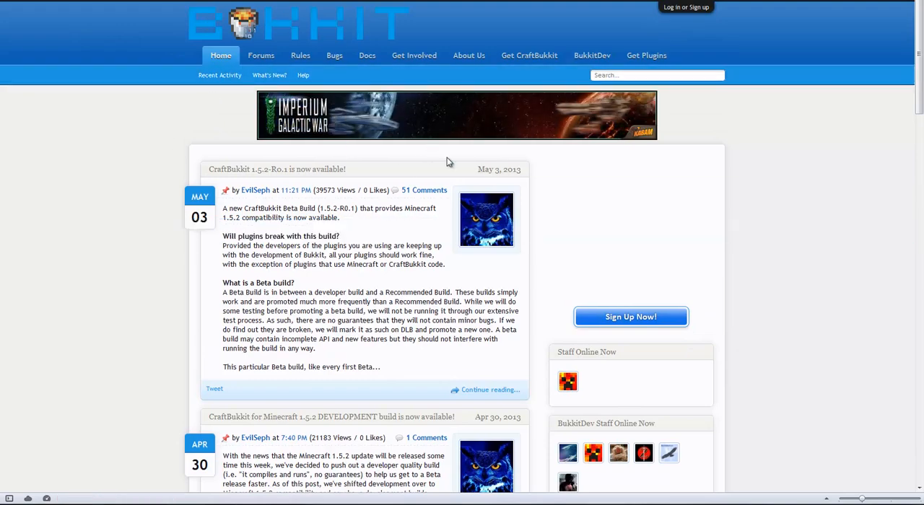
scroll(765, 206, "down", 7)
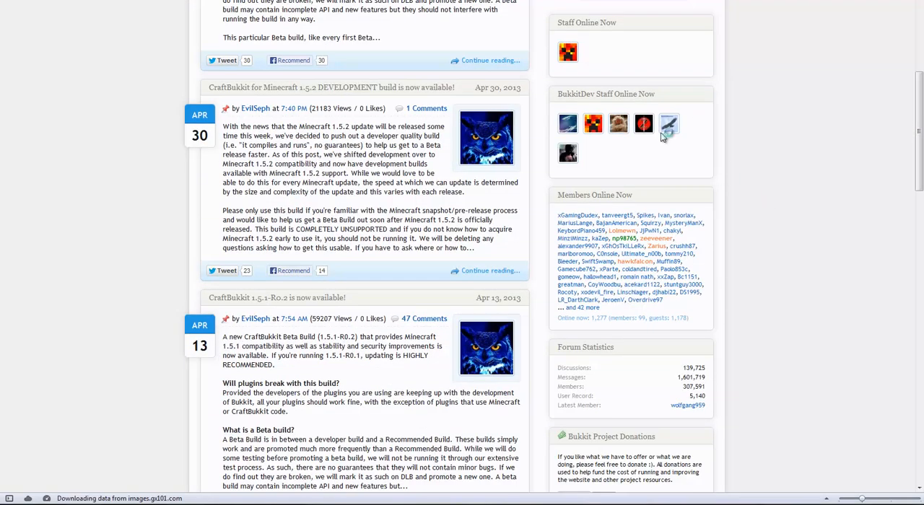
scroll(561, 90, "down", 3)
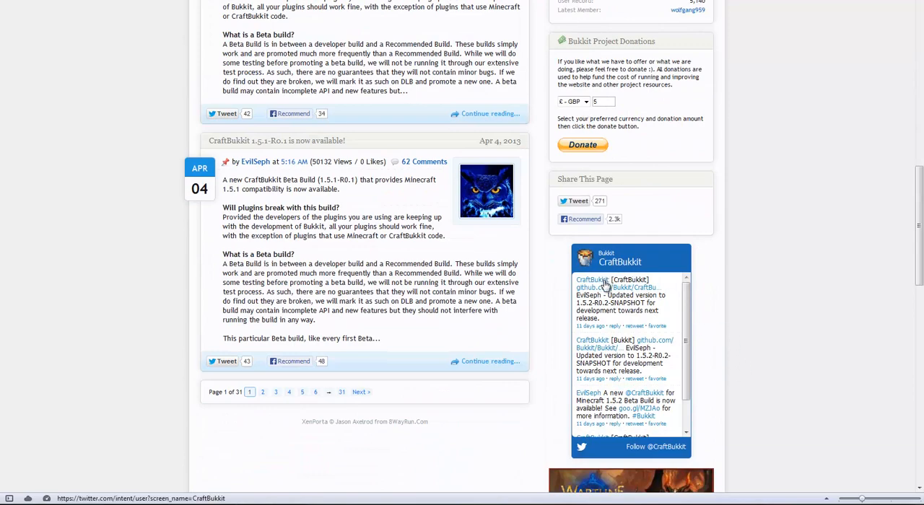
scroll(717, 309, "down", 5)
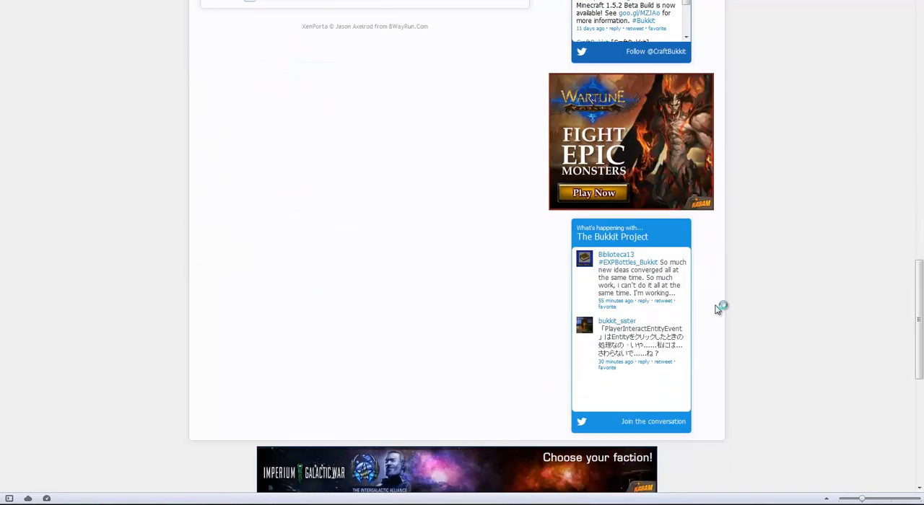
scroll(717, 309, "down", 3)
scroll(717, 308, "up", 8)
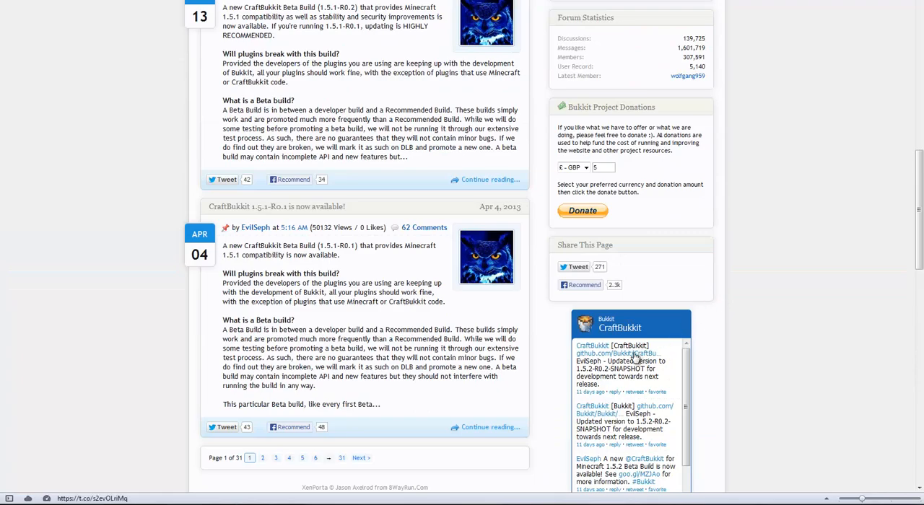
scroll(635, 357, "up", 9)
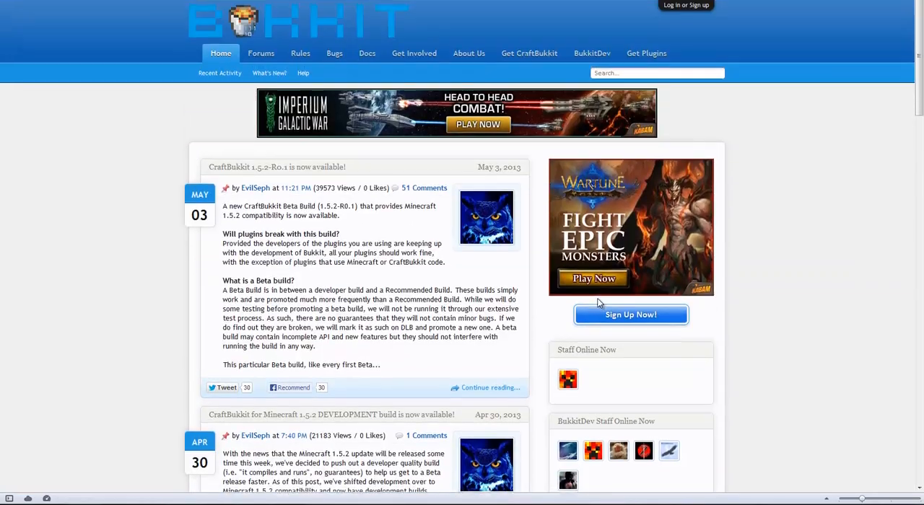
scroll(606, 289, "down", 9)
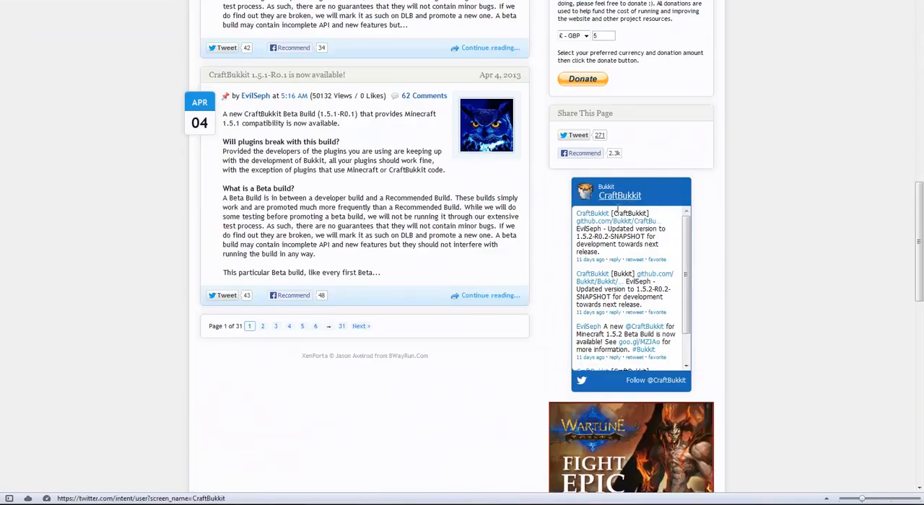
left_click(593, 215)
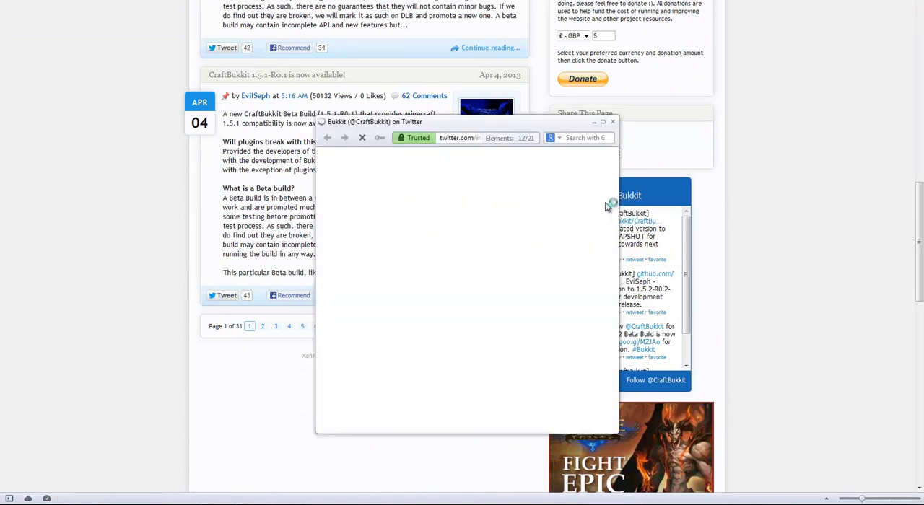
left_click(612, 122)
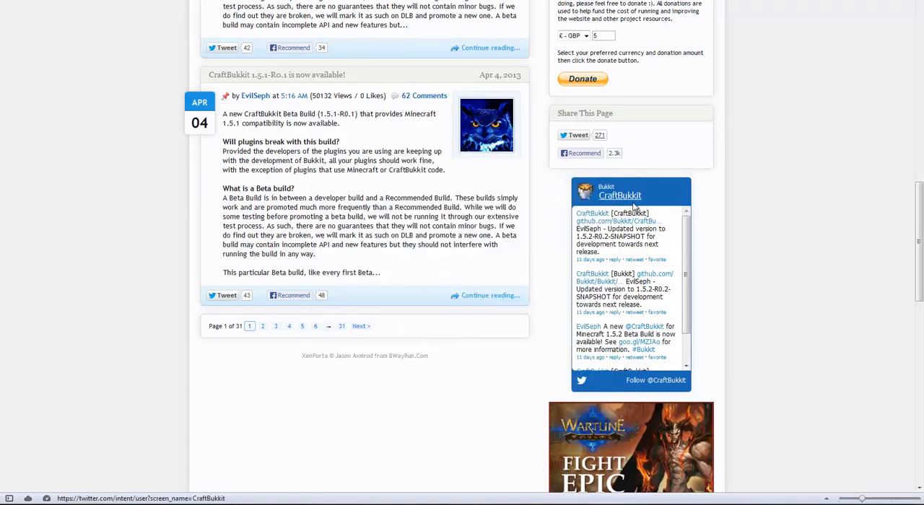
left_click(619, 197)
left_click(612, 122)
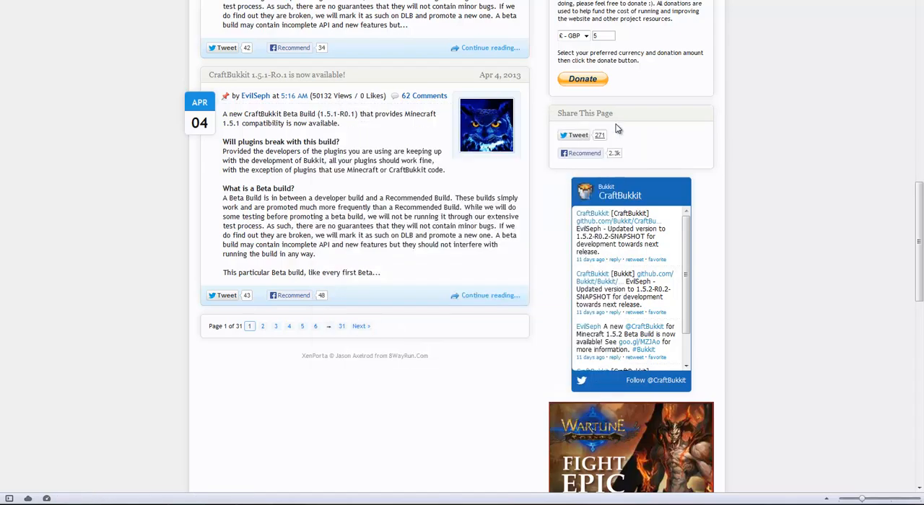
Return to the wiki's "Setting up a server" guide and look through its instructions.
scroll(617, 129, "up", 5)
scroll(616, 129, "up", 5)
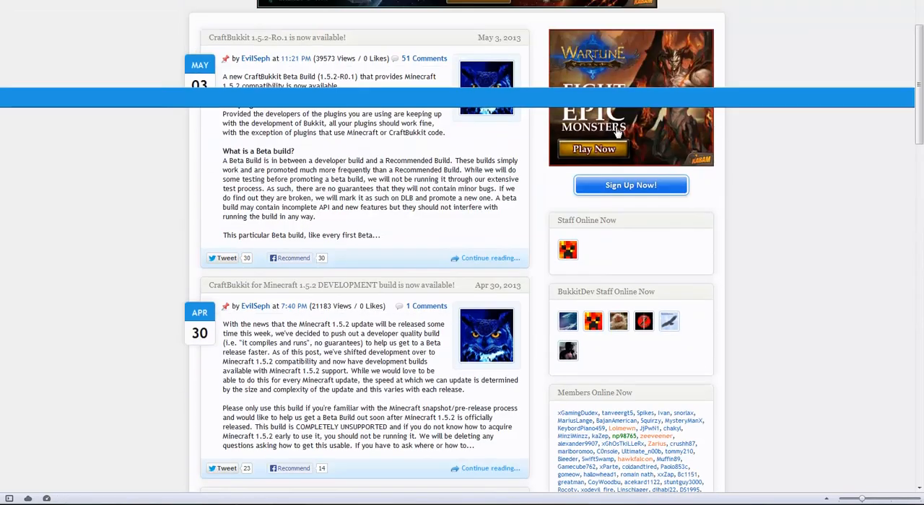
scroll(728, 122, "up", 3)
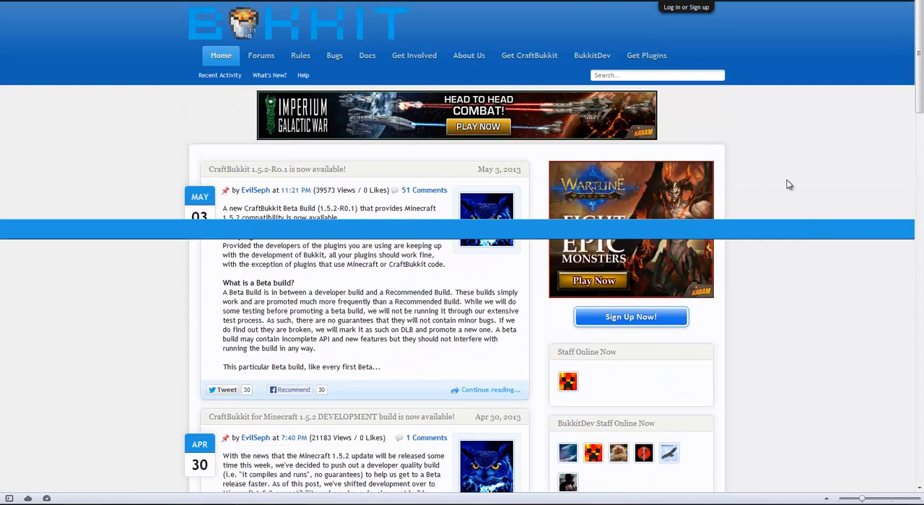
left_click(526, 61)
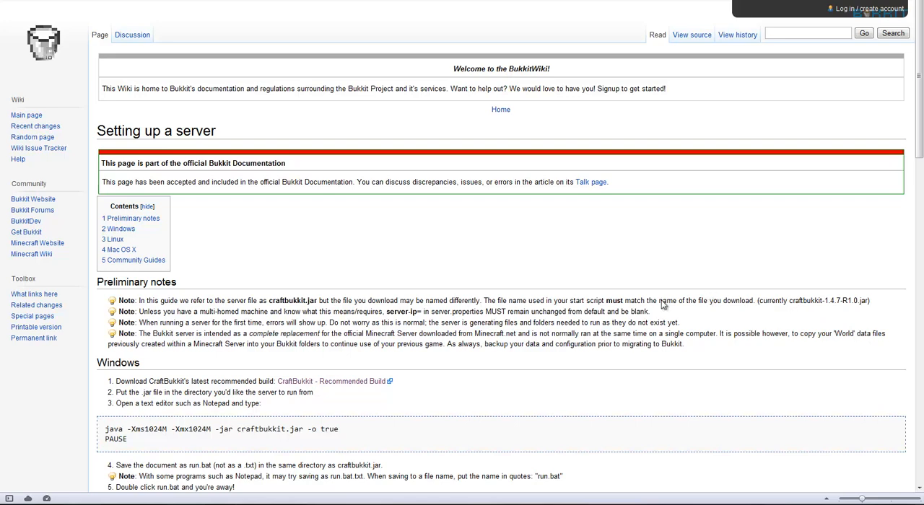
scroll(649, 303, "down", 6)
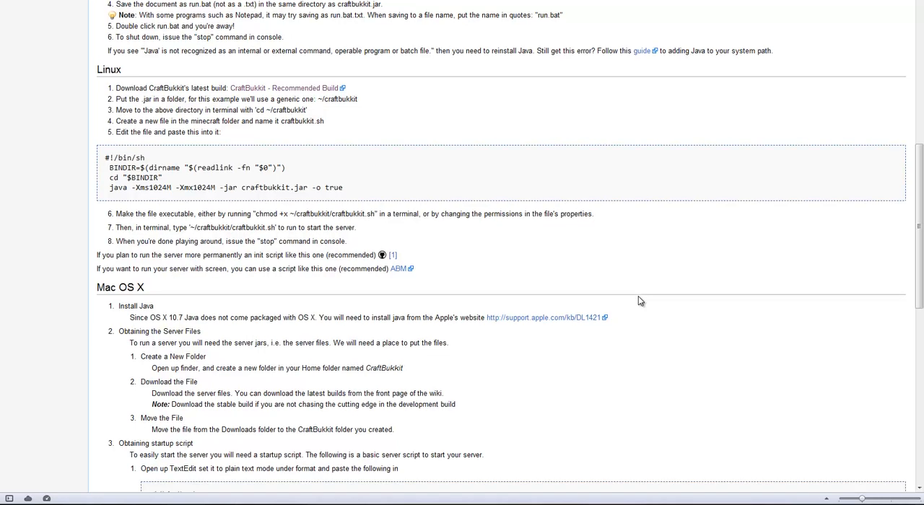
scroll(638, 296, "down", 6)
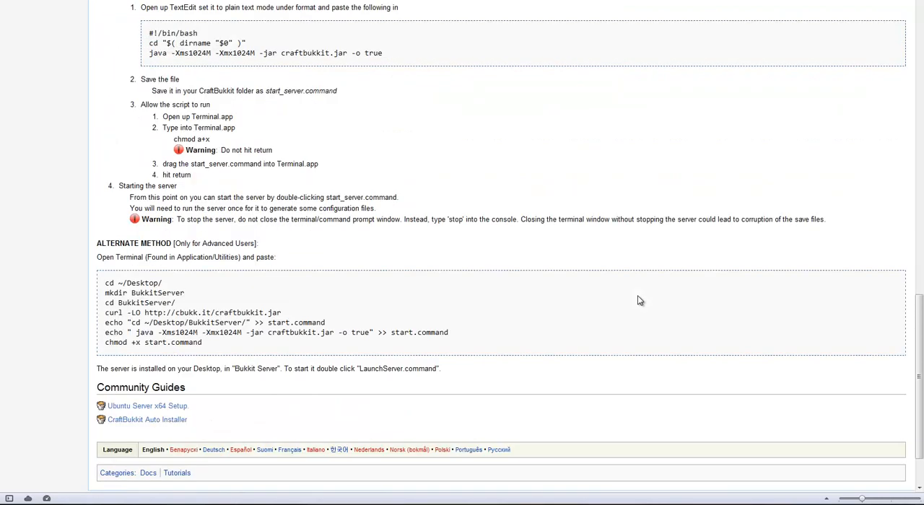
scroll(637, 295, "up", 12)
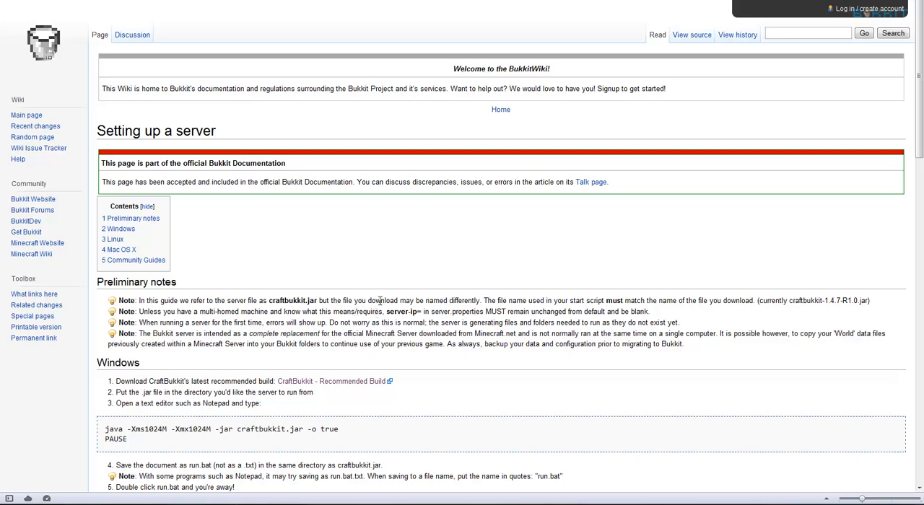
Download CraftBukkit's recommended build for Windows and save craftbukkit-1.4.7-R1.0.jar in the "Serverr (8)" folder.
left_click(373, 387)
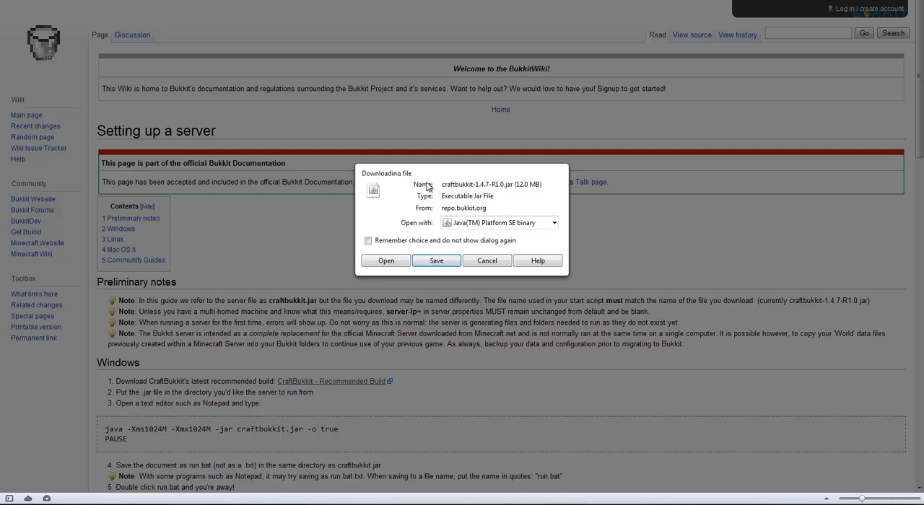
left_click(454, 260)
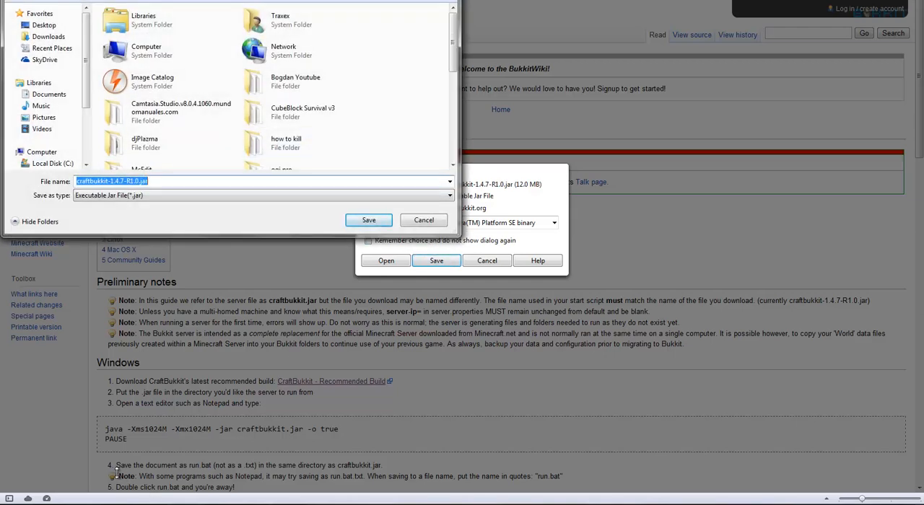
left_click(153, 503)
left_click(153, 504)
scroll(433, 61, "down", 3)
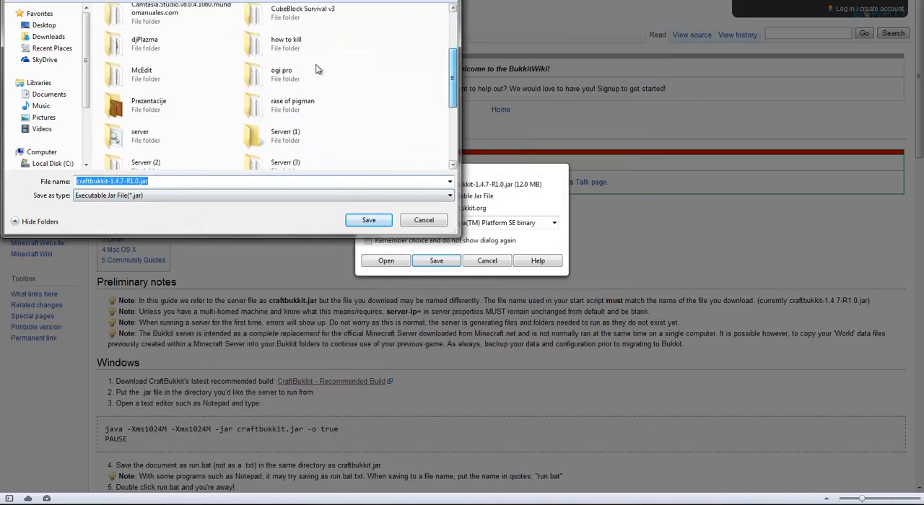
left_click(317, 70)
key("s")
key("s")
key("s")
key("s")
key("s")
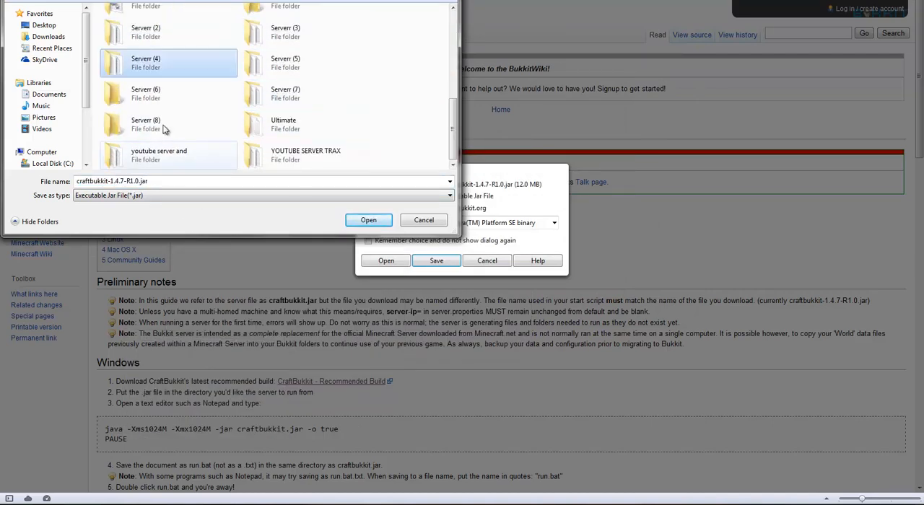
left_click(165, 129)
double_click(182, 129)
left_click(368, 220)
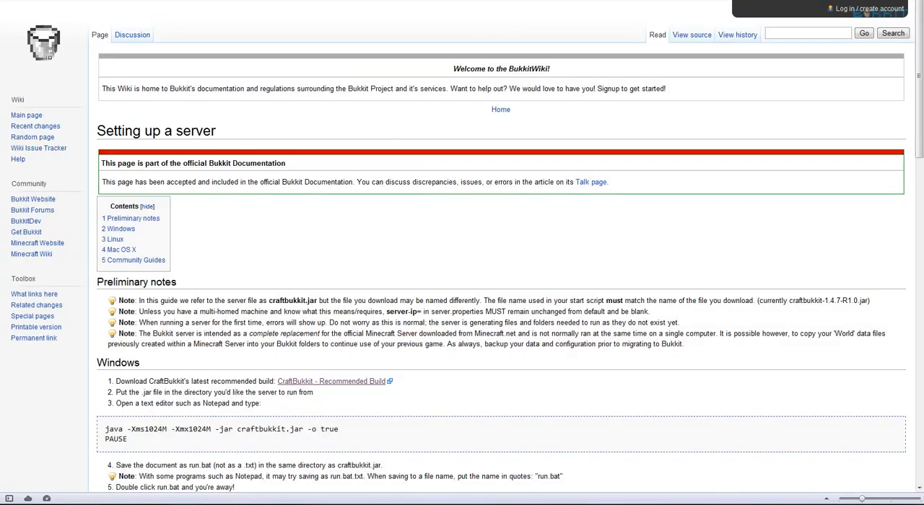
Create a new text document named RUN.txt in the "Serverr (8)" folder.
scroll(466, 366, "down", 3)
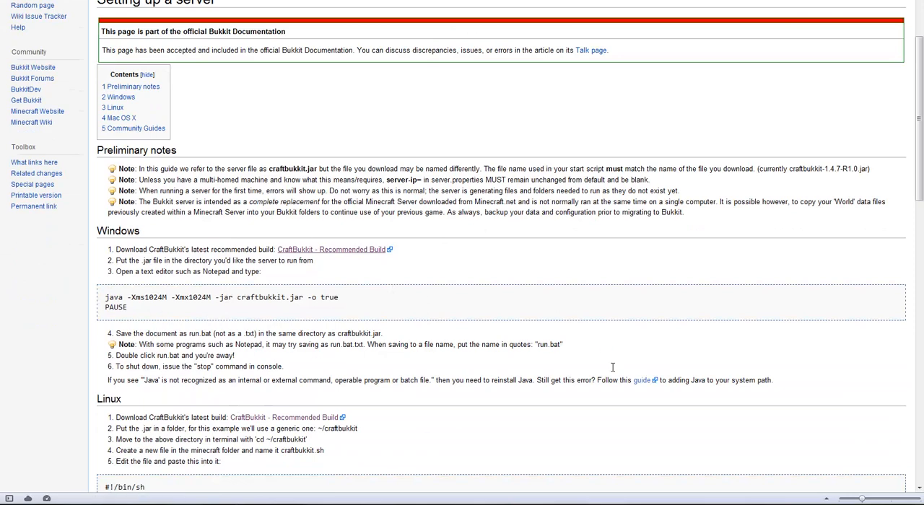
left_click(168, 504)
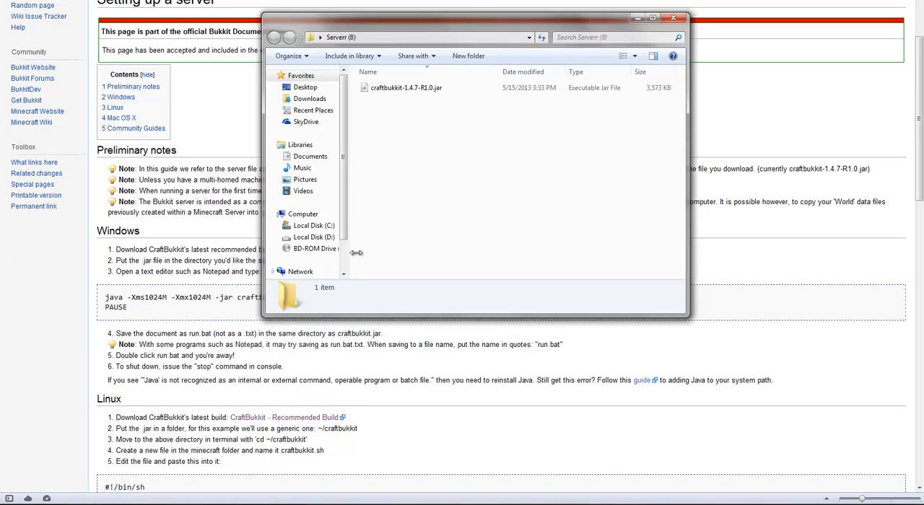
right_click(422, 201)
mouse_move(469, 344)
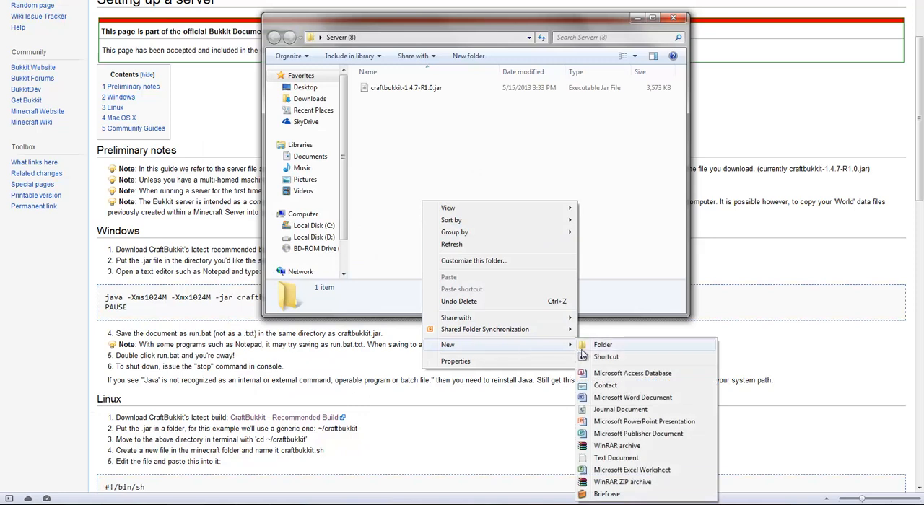
left_click(613, 456)
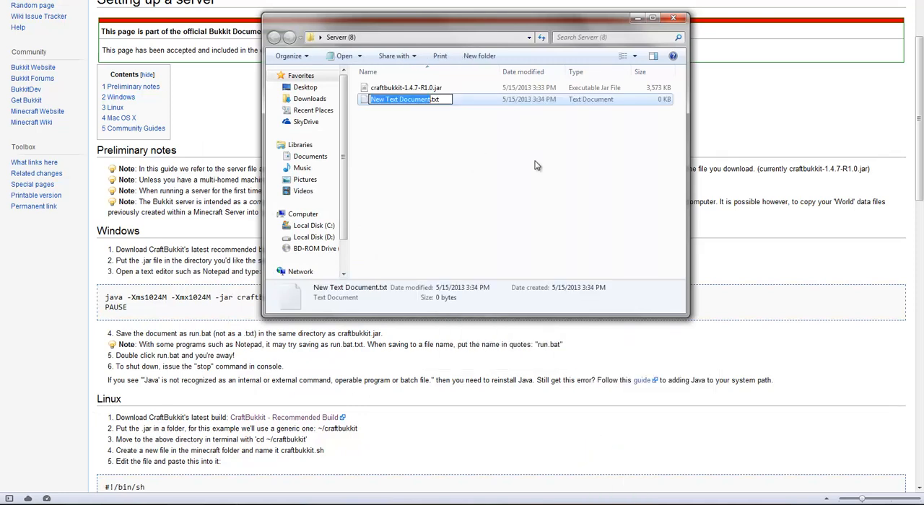
type("RUN")
key("Return")
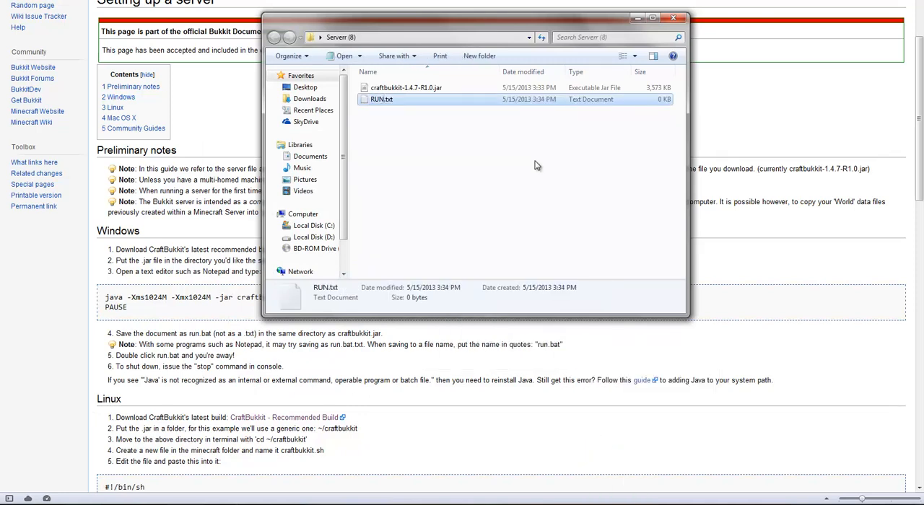
Copy the Windows startup script, from the java line through PAUSE, out of the wiki guide and paste it into RUN.txt.
double_click(412, 101)
left_click_drag(455, 45, 610, 0)
left_click(90, 309)
left_click_drag(171, 311, 80, 289)
key("ctrl+c")
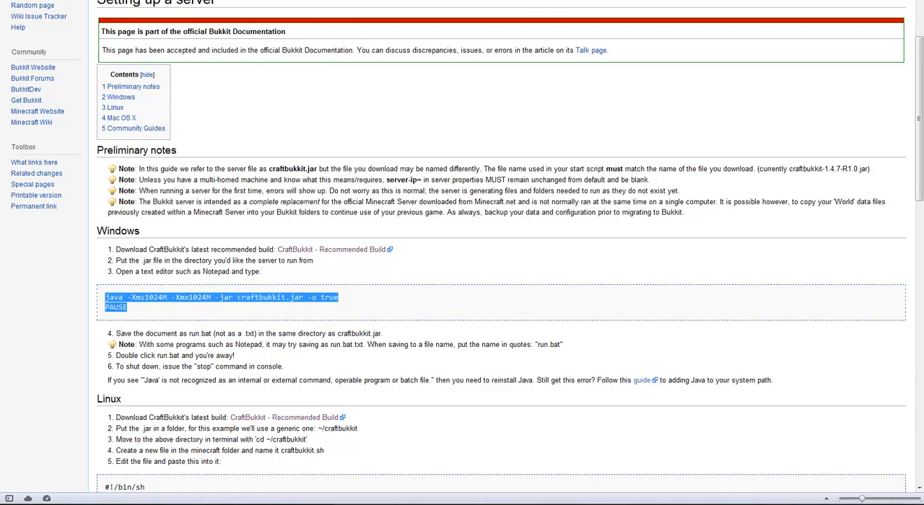
key("alt+Tab")
key("ctrl+v")
left_click_drag(548, 6, 311, 46)
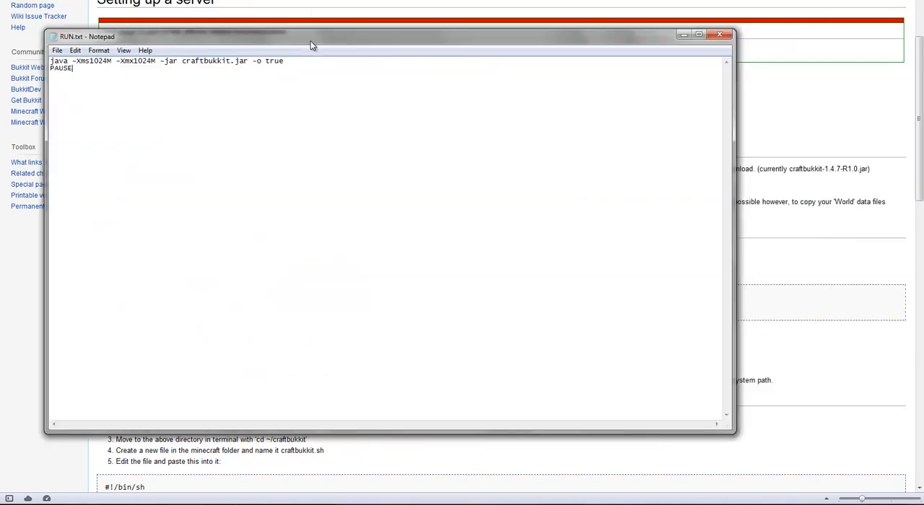
left_click_drag(436, 45, 540, 72)
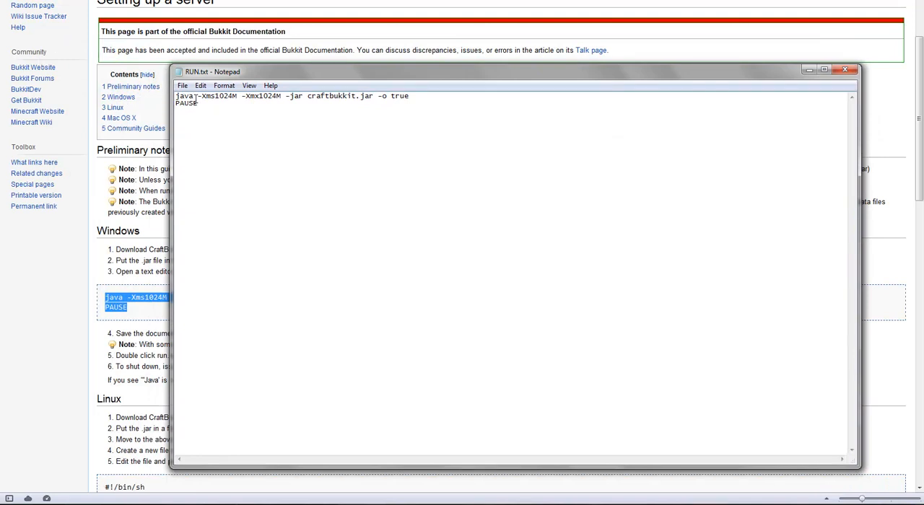
Change the memory options in RUN.txt to -Xms1G and -Xmx1G, then save and close the file.
left_click(219, 104)
left_click_drag(239, 96, 216, 98)
left_click(257, 136)
left_click_drag(237, 96, 224, 95)
type("1G")
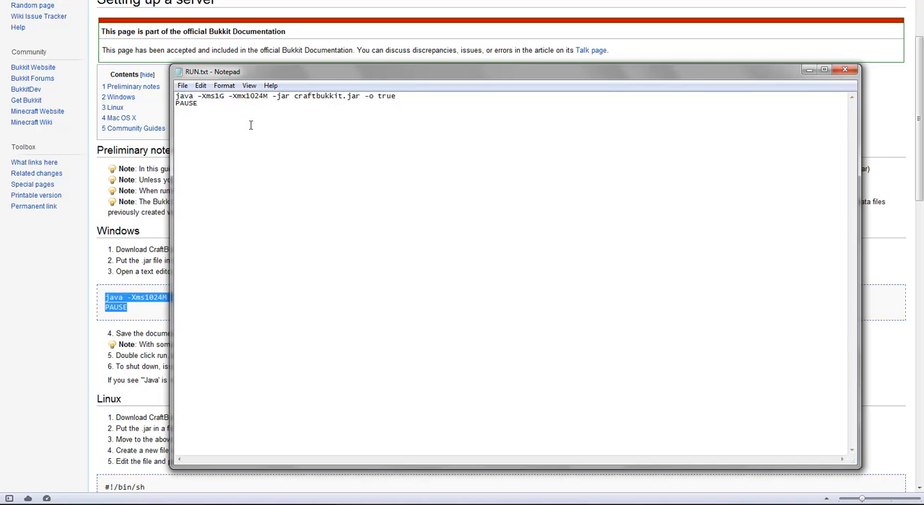
left_click_drag(268, 96, 247, 96)
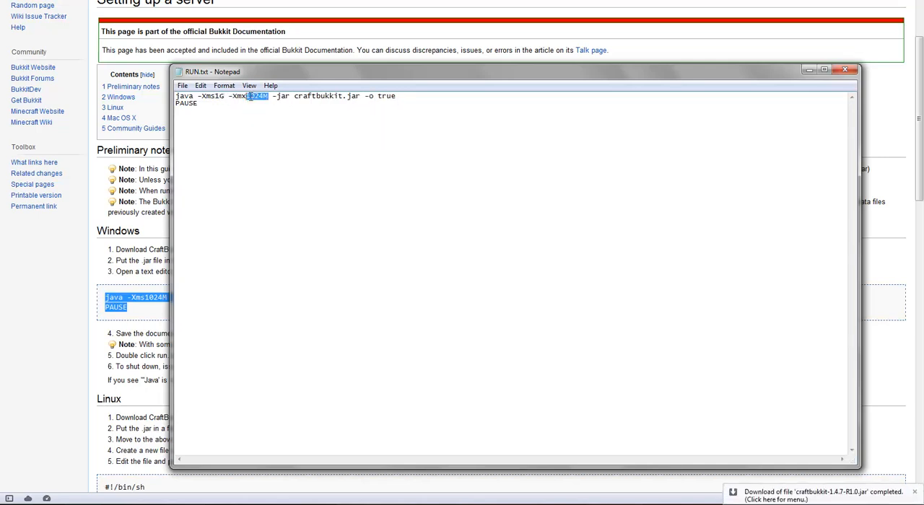
type("1G")
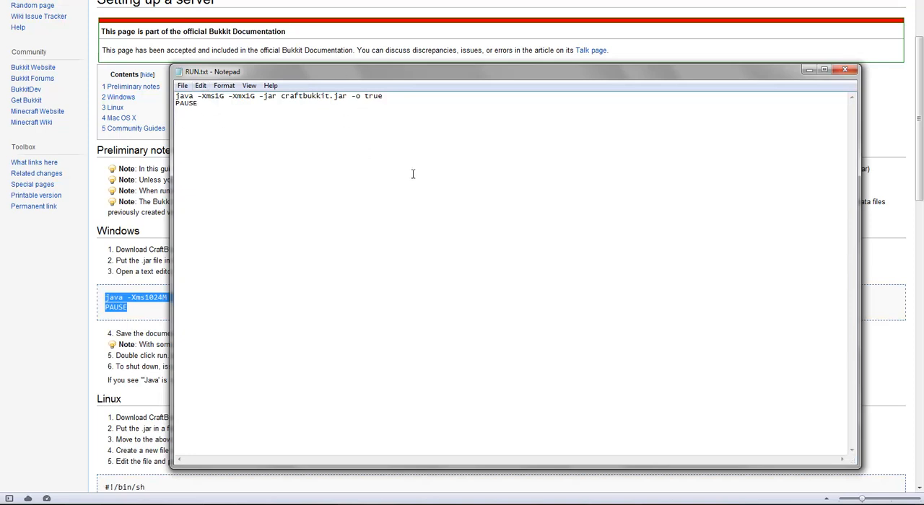
left_click(845, 69)
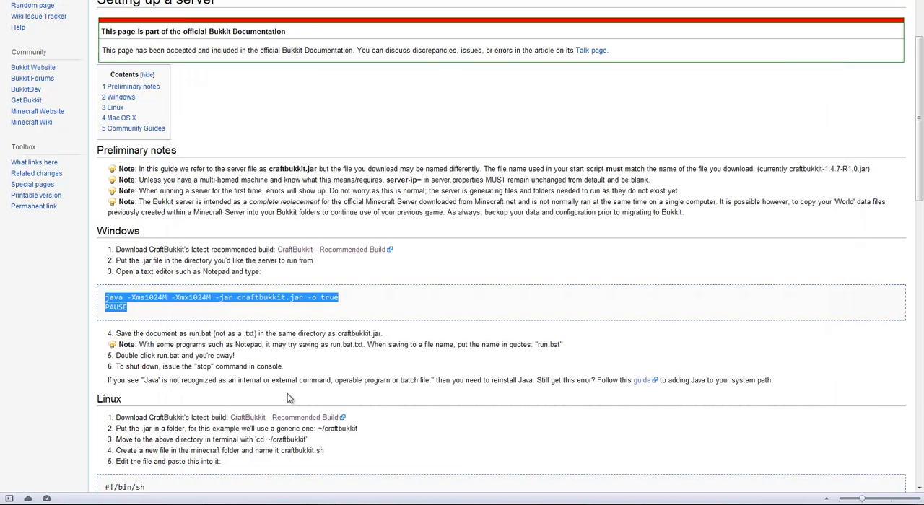
Return to the "Serverr (8)" folder, reopen RUN.txt to check it, and close it again.
left_click(153, 504)
left_click(480, 195)
key("alt+Tab")
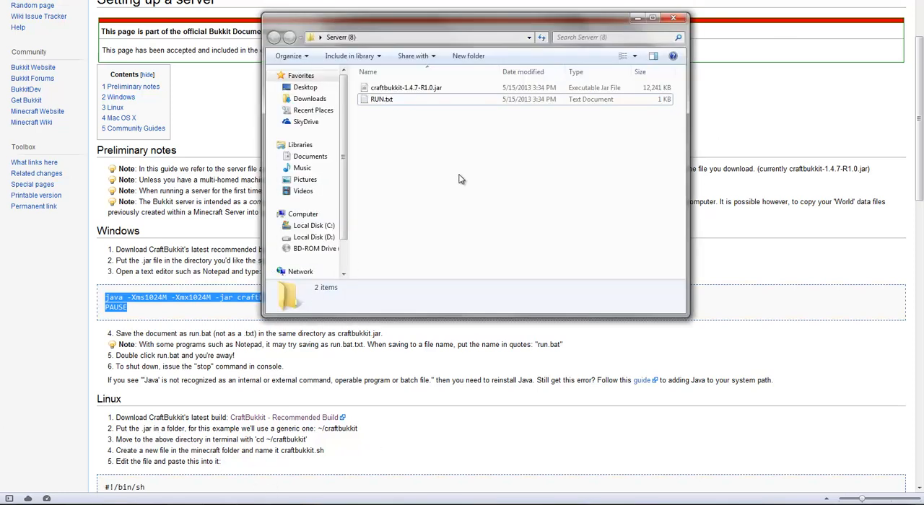
right_click(391, 99)
left_click(381, 208)
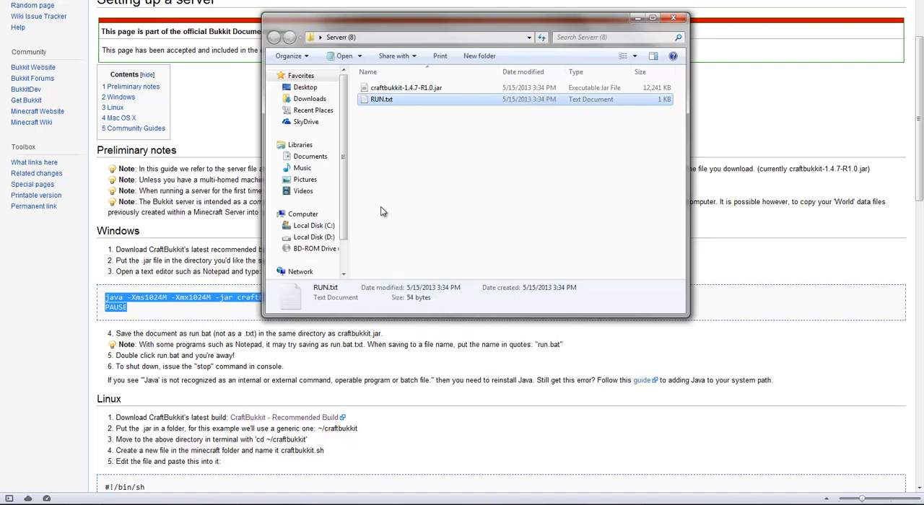
double_click(382, 99)
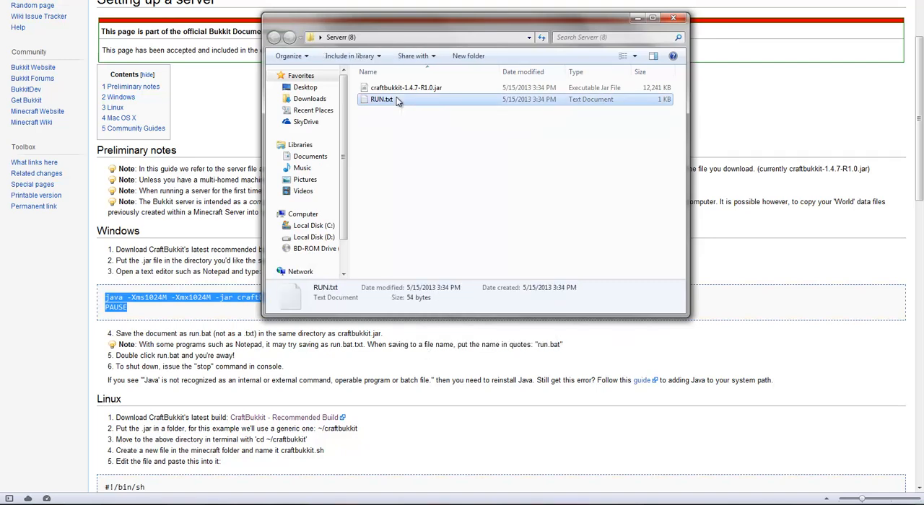
left_click(843, 78)
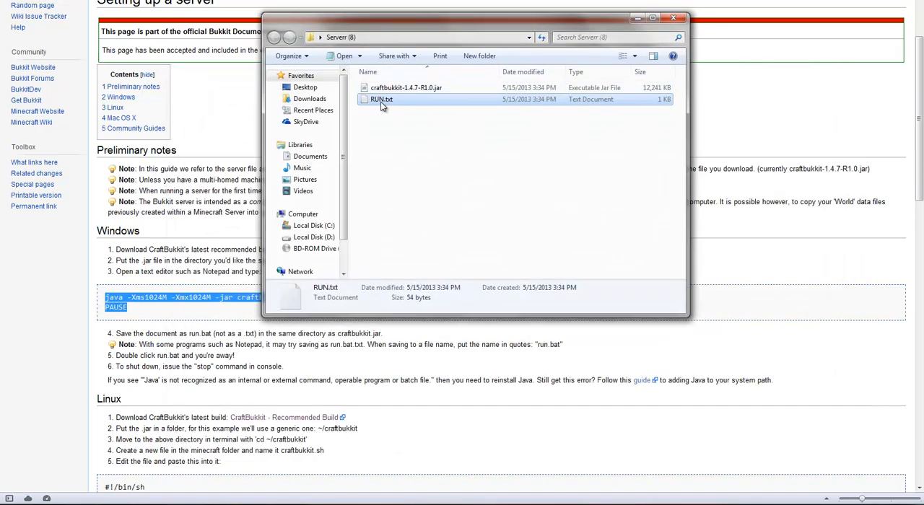
Rename RUN.txt to RUN.bat and accept the file extension change.
left_click(382, 102)
left_click(398, 101)
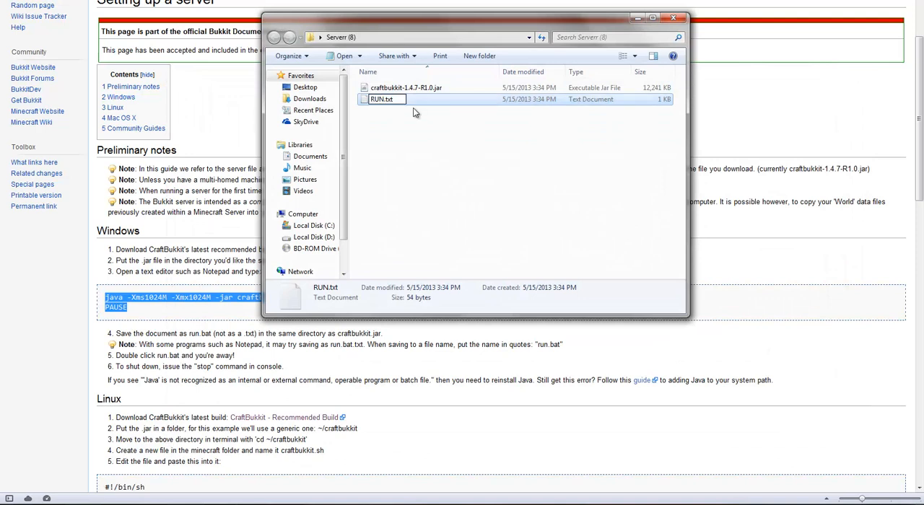
key("BackSpace")
key("BackSpace")
key("BackSpace")
type("bat")
key("Return")
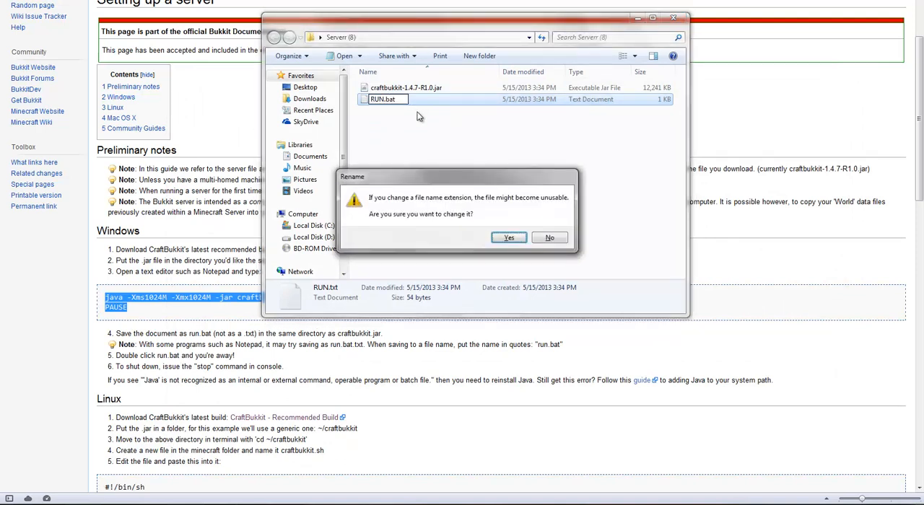
left_click(509, 239)
left_click(506, 214)
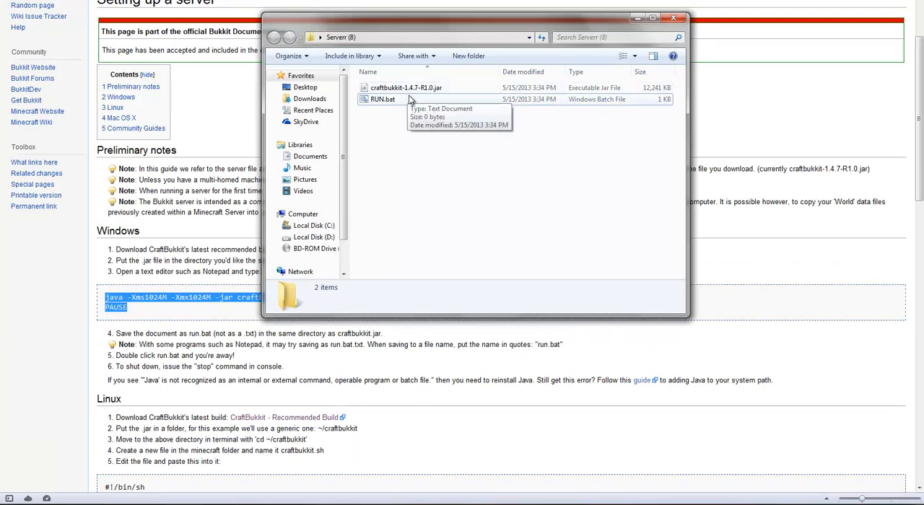
Rename the downloaded server file to craftbukkit.jar so it matches the name in the startup script.
left_click(429, 88)
left_click(431, 87)
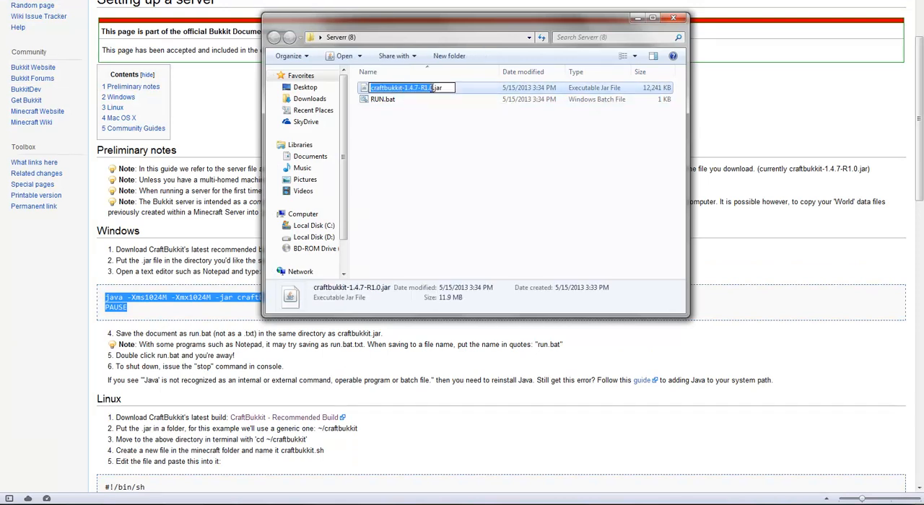
left_click(434, 88)
key("BackSpace")
key("BackSpace")
key("BackSpace")
key("BackSpace")
key("BackSpace")
key("BackSpace")
key("BackSpace")
key("BackSpace")
key("BackSpace")
key("BackSpace")
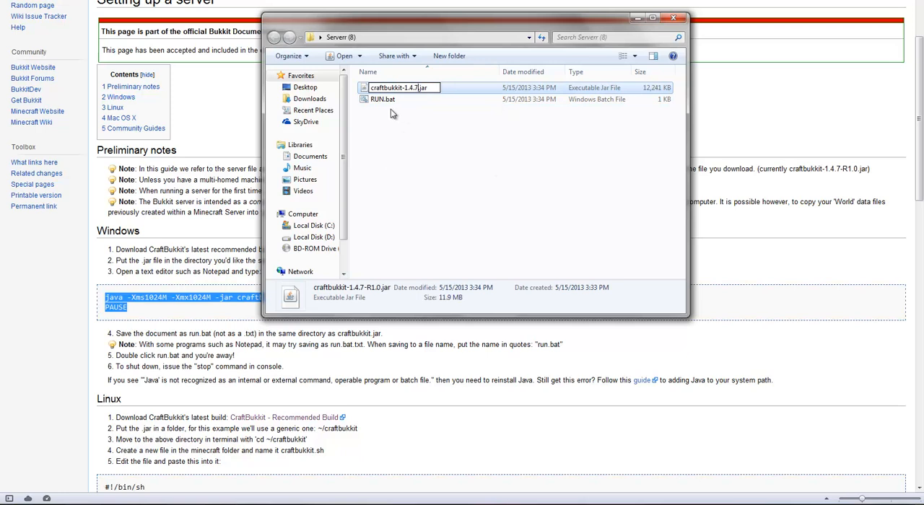
key("BackSpace")
left_click(493, 145)
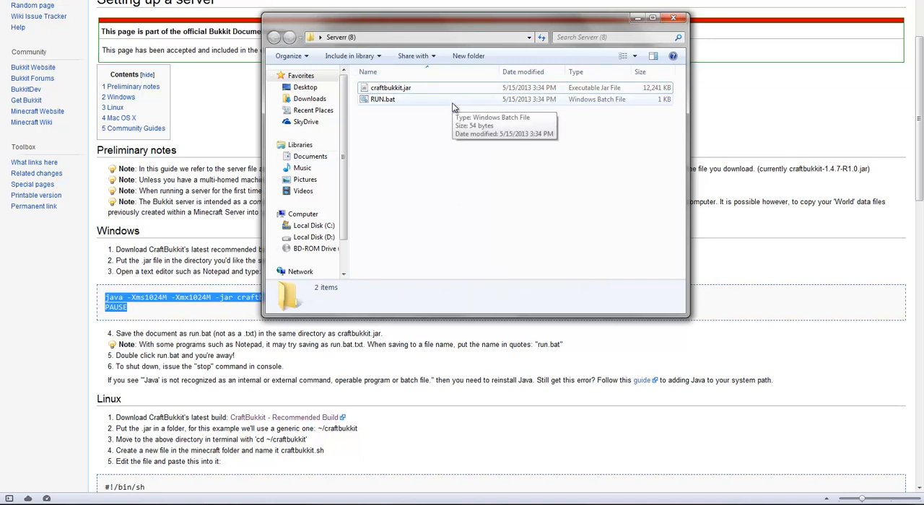
Try to start the server by running RUN.bat, and dismiss its console window.
double_click(431, 102)
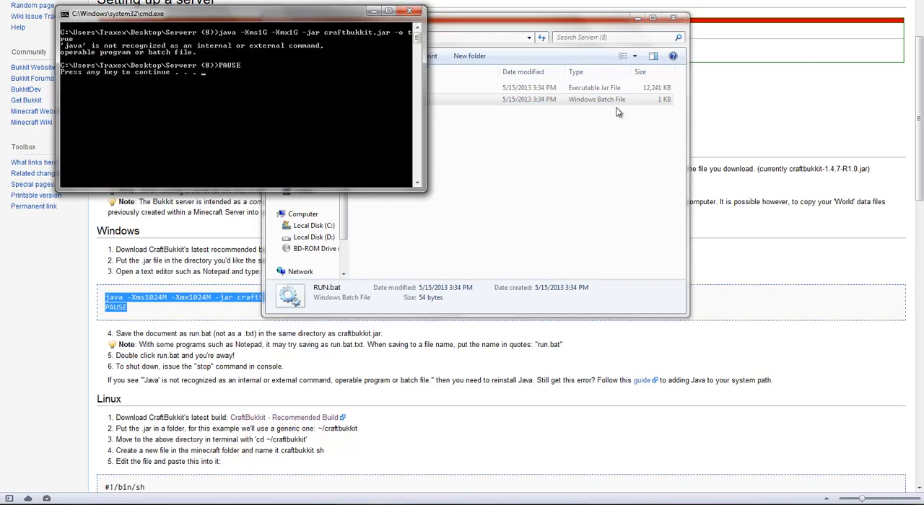
key("Return")
left_click(430, 109)
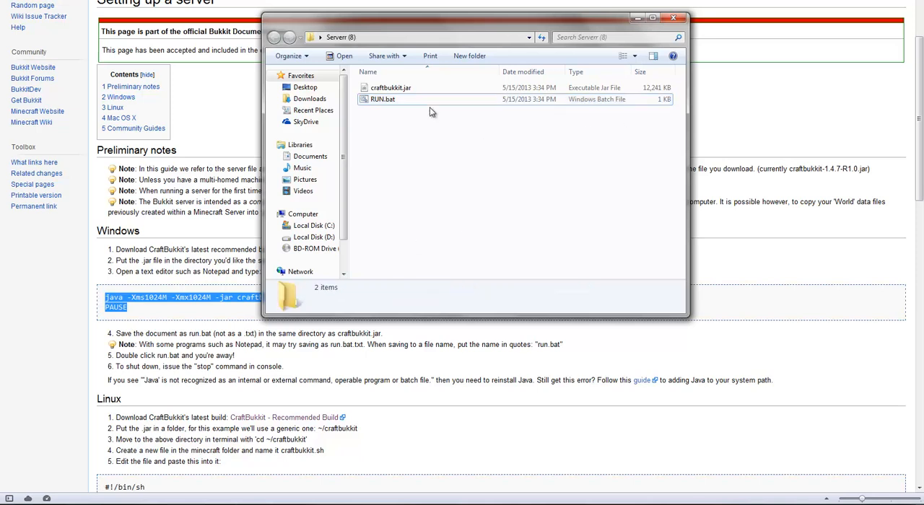
Rename RUN.bat back to RUN.txt, accept the extension change, and open the file in Notepad.
left_click(395, 101)
left_click(397, 101)
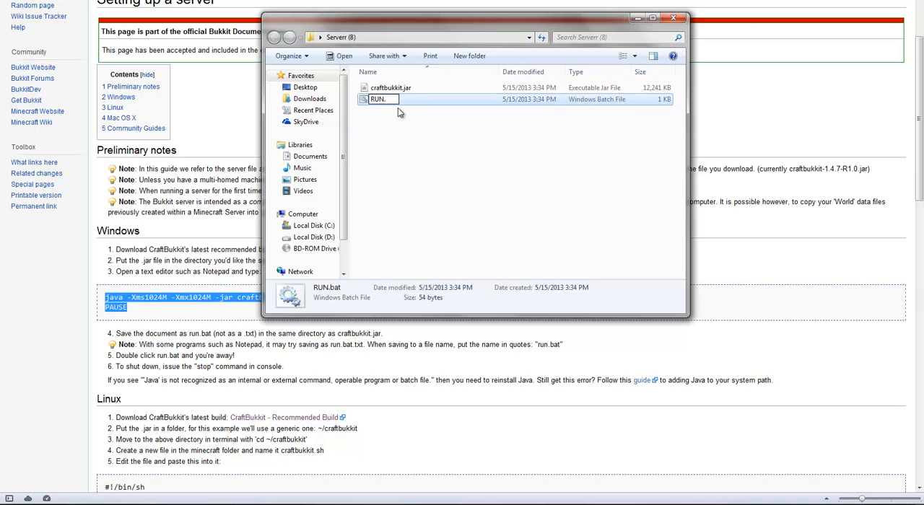
type("txt")
key("Return")
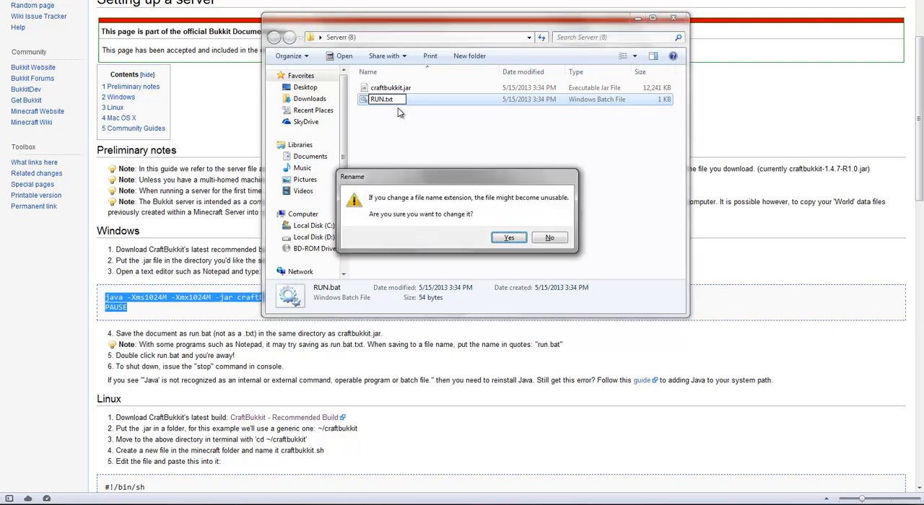
key("Return")
double_click(401, 106)
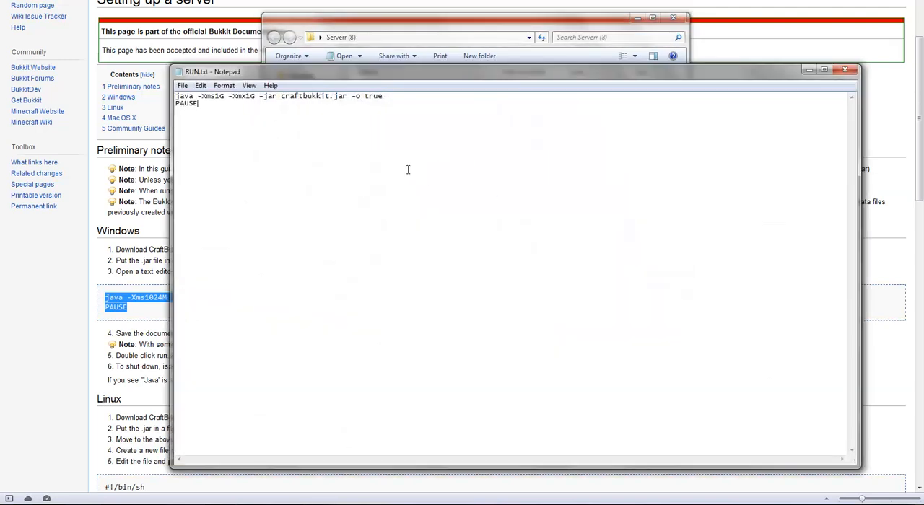
Go back to the wiki's "Setting up a server" guide and examine its Linux and Mac OS X startup instructions.
left_click(110, 264)
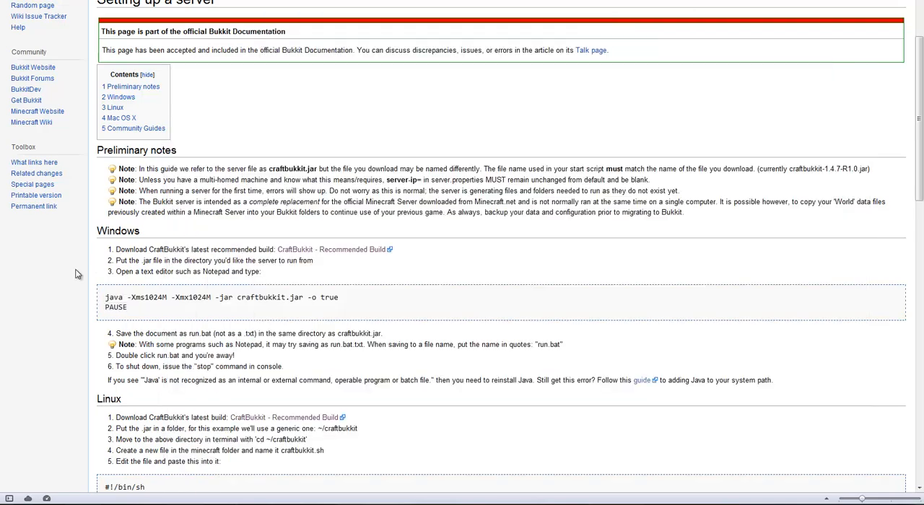
scroll(339, 284, "down", 4)
scroll(339, 284, "down", 1)
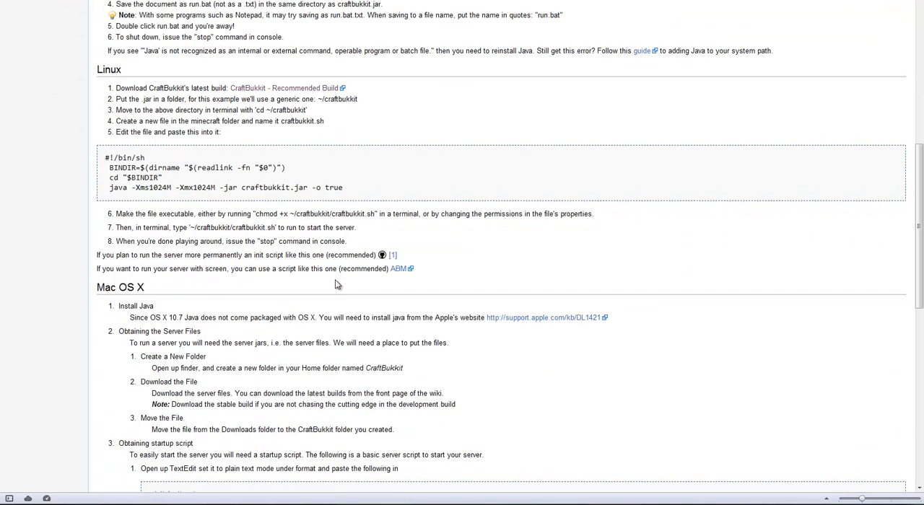
scroll(335, 283, "down", 3)
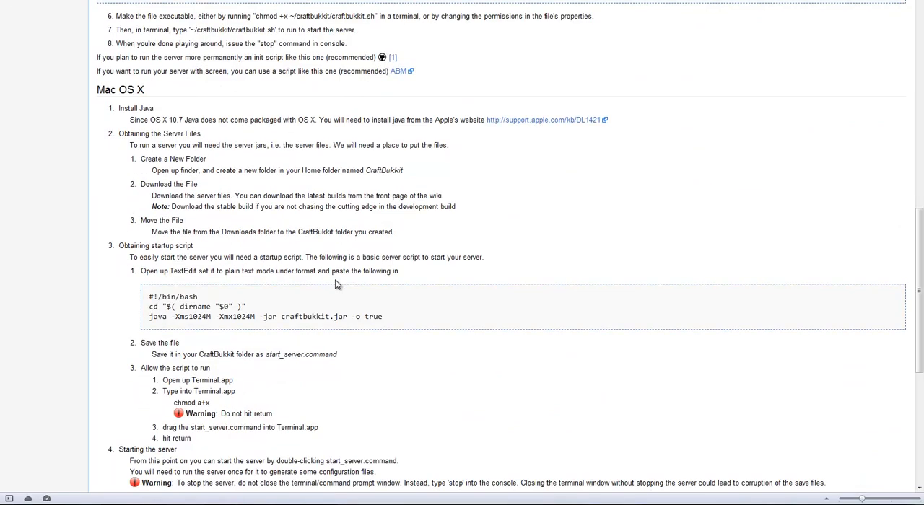
Go back up to the guide's Windows section and read its startup script and run.bat instructions.
scroll(335, 284, "up", 4)
scroll(335, 282, "up", 7)
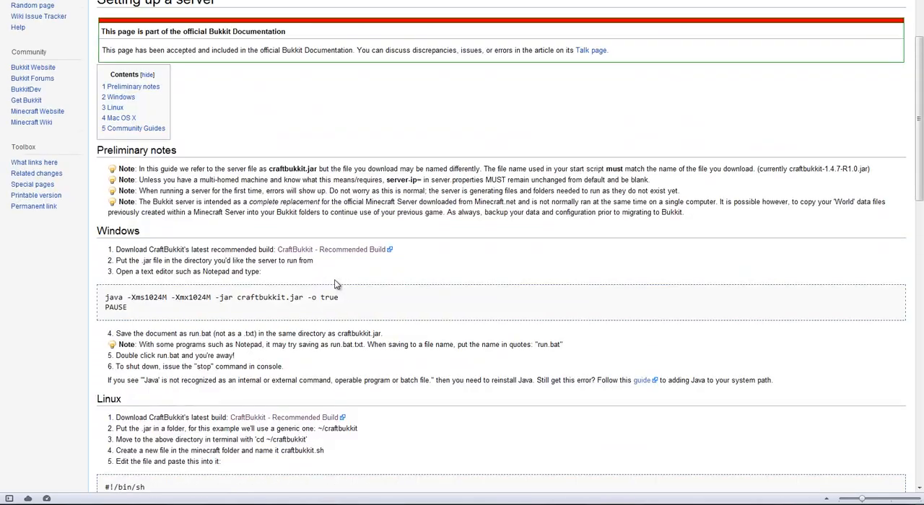
scroll(335, 283, "down", 6)
scroll(335, 284, "up", 6)
scroll(335, 284, "down", 4)
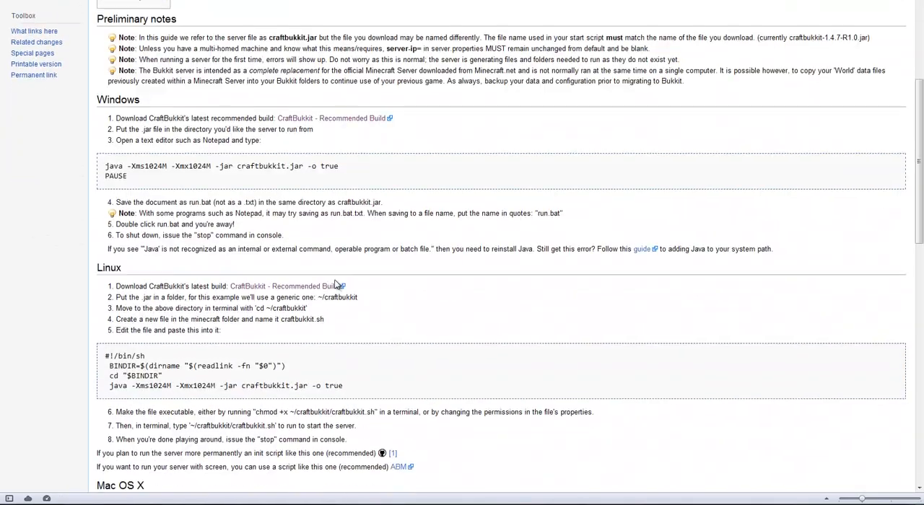
scroll(335, 281, "up", 6)
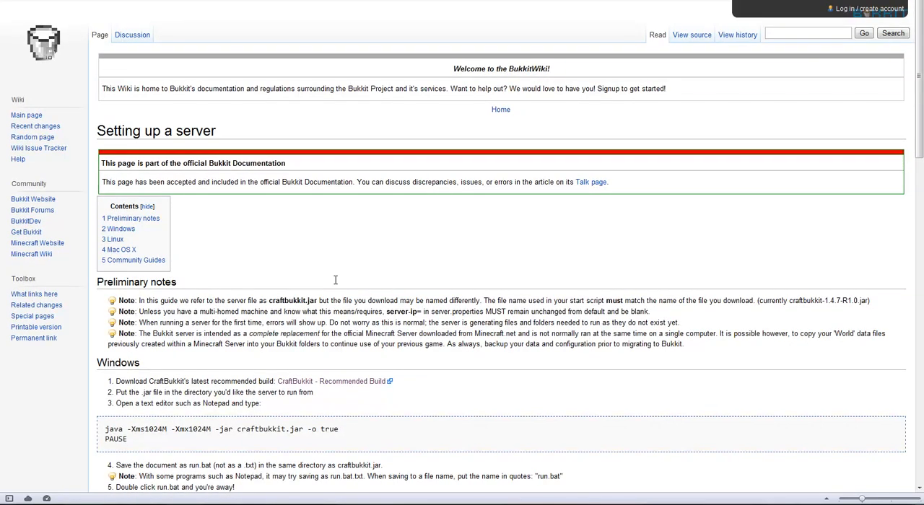
scroll(334, 282, "down", 3)
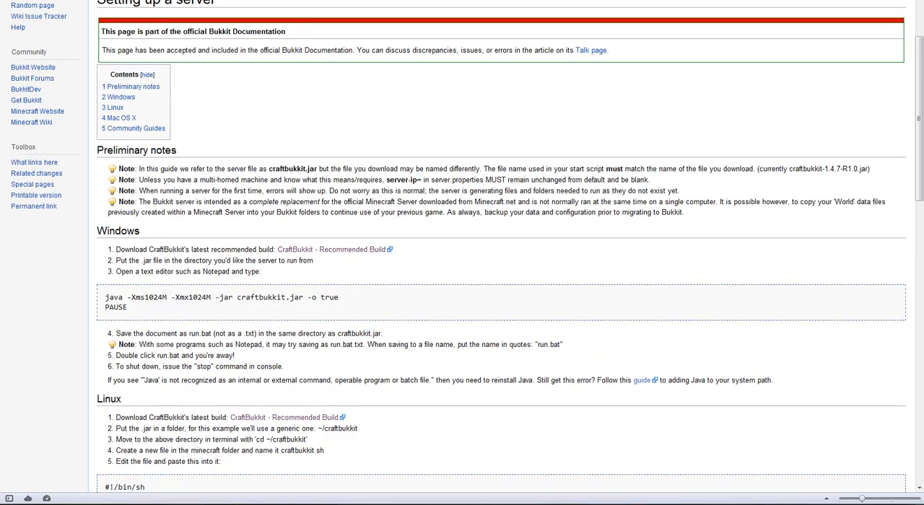
Set both memory options in RUN.txt to -Xms1024M and -Xmx1024M, and close the file with the changes saved.
left_click(342, 504)
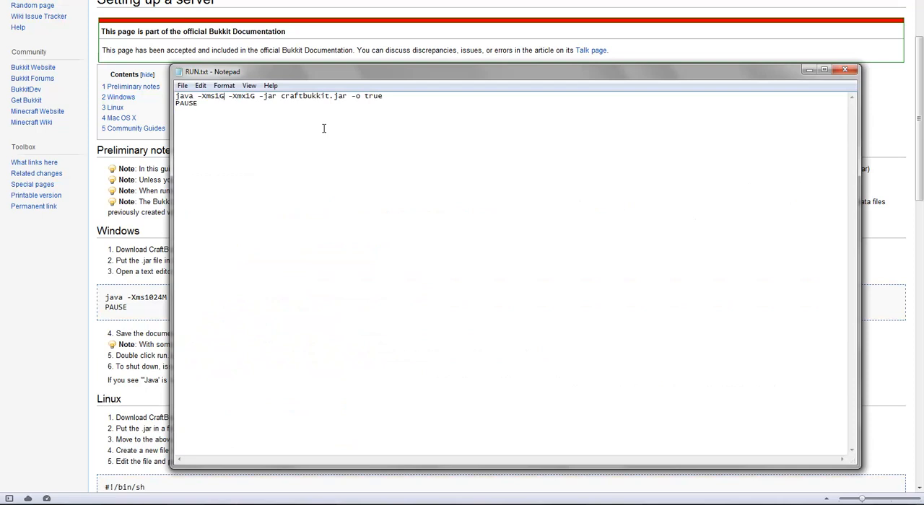
key("BackSpace")
key("BackSpace")
type("1024")
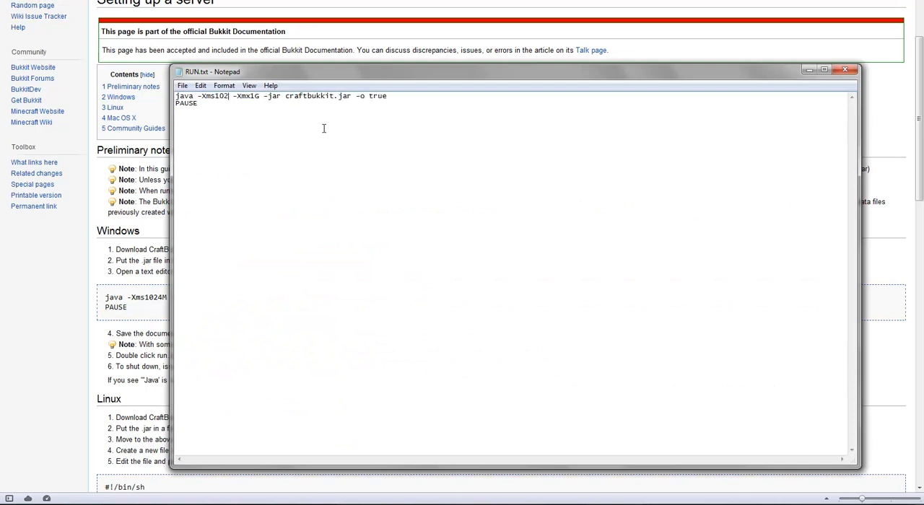
type("M")
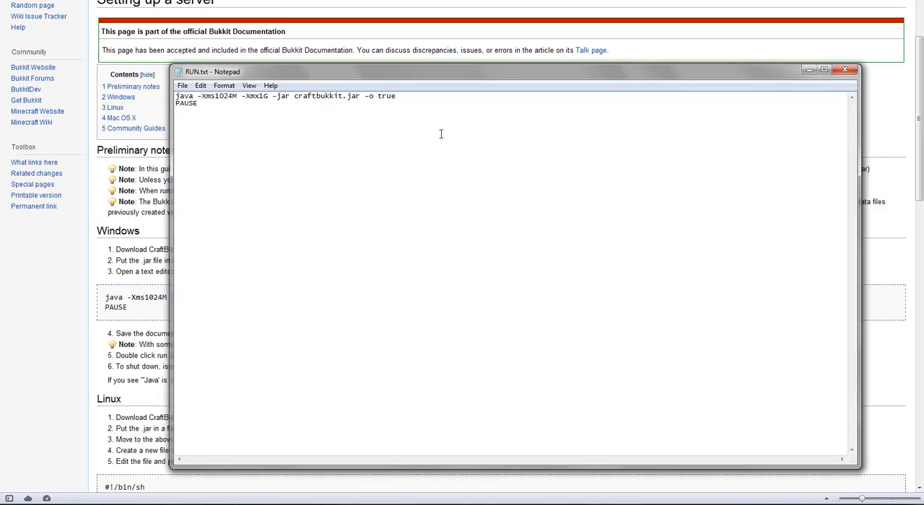
key("BackSpace")
key("BackSpace")
type("1024")
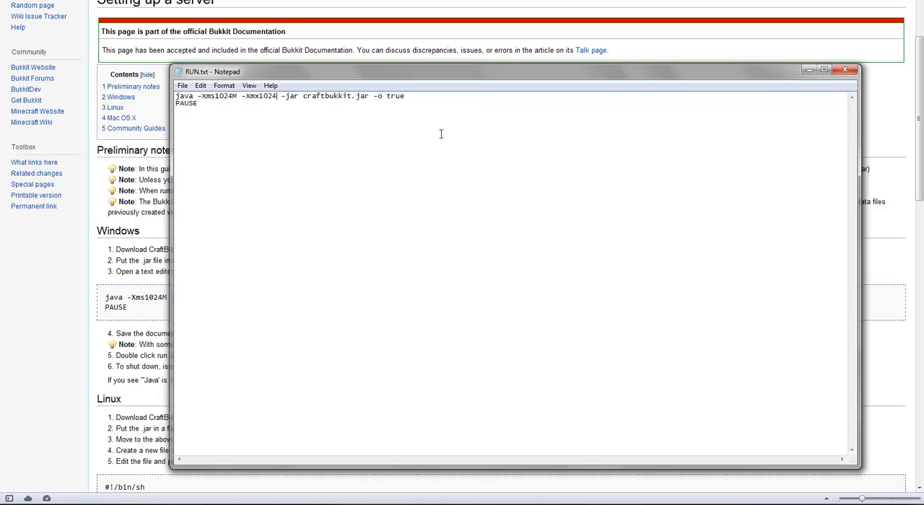
type("M")
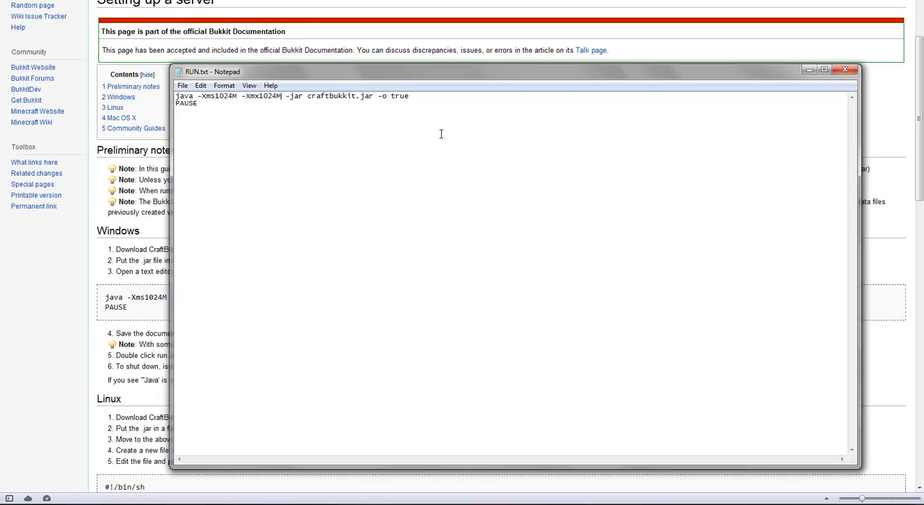
left_click(843, 70)
Rename RUN.txt in the Serverr (8) folder to RUN.bat and accept the extension change.
left_click(108, 504)
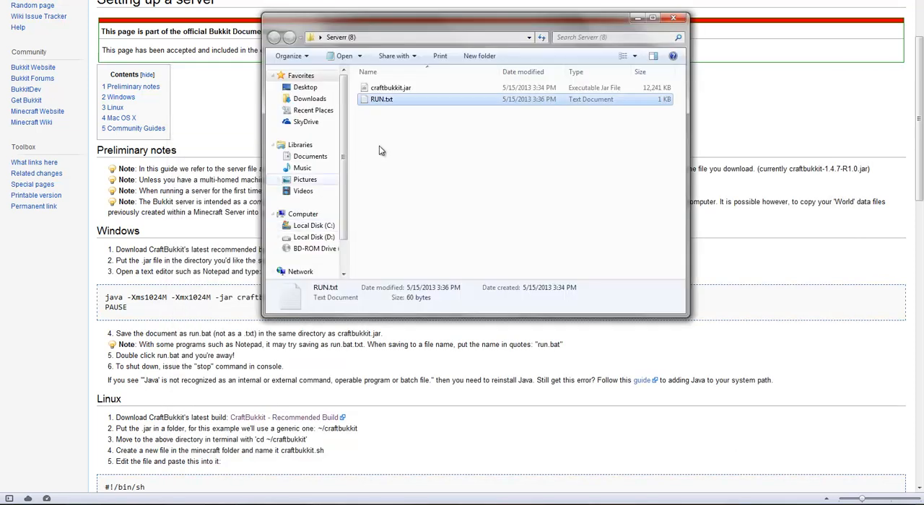
left_click(392, 101)
left_click(400, 101)
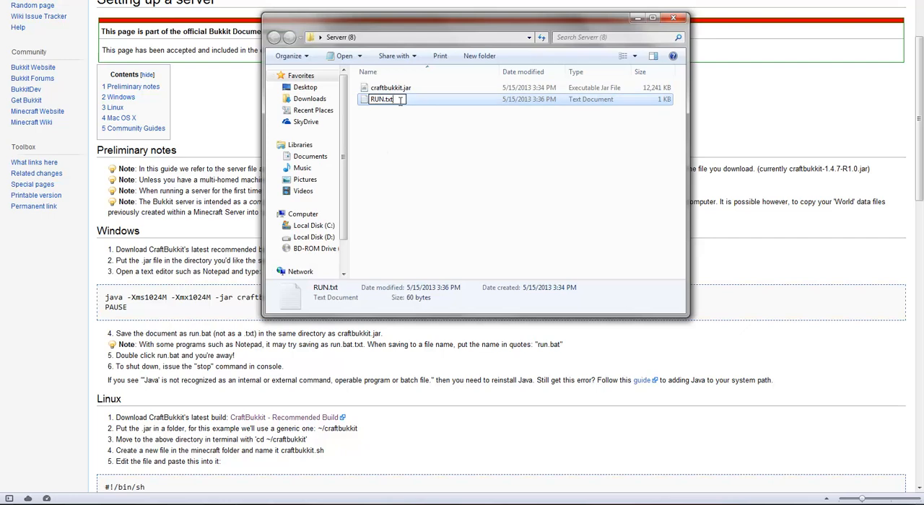
type("bat")
key("Return")
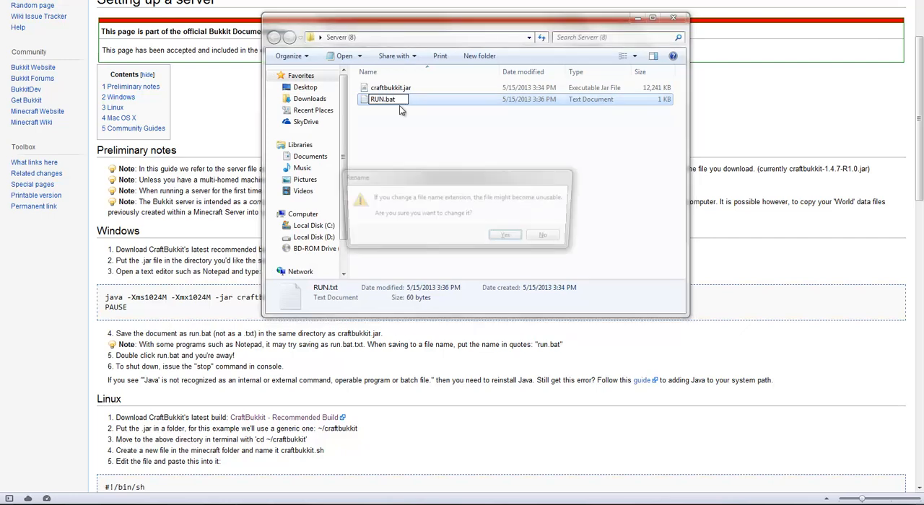
key("Return")
double_click(399, 104)
key("Return")
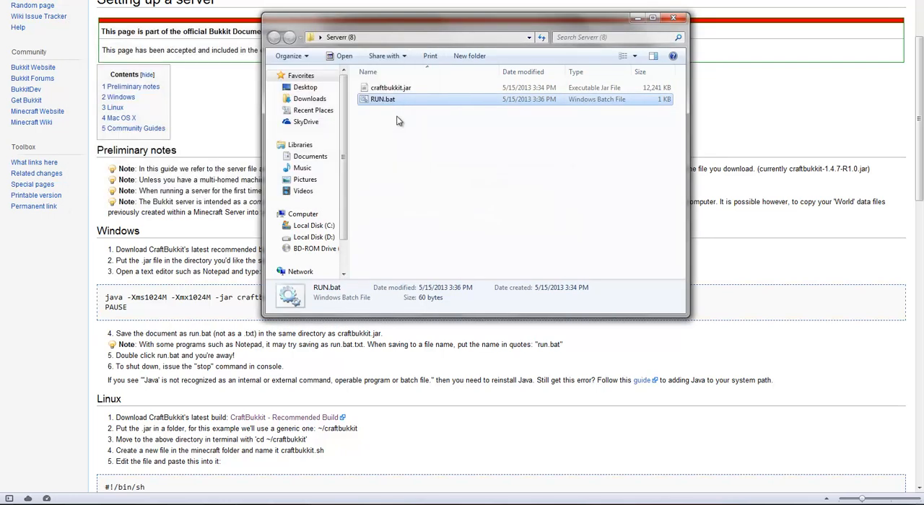
left_click(386, 101)
left_click(399, 99)
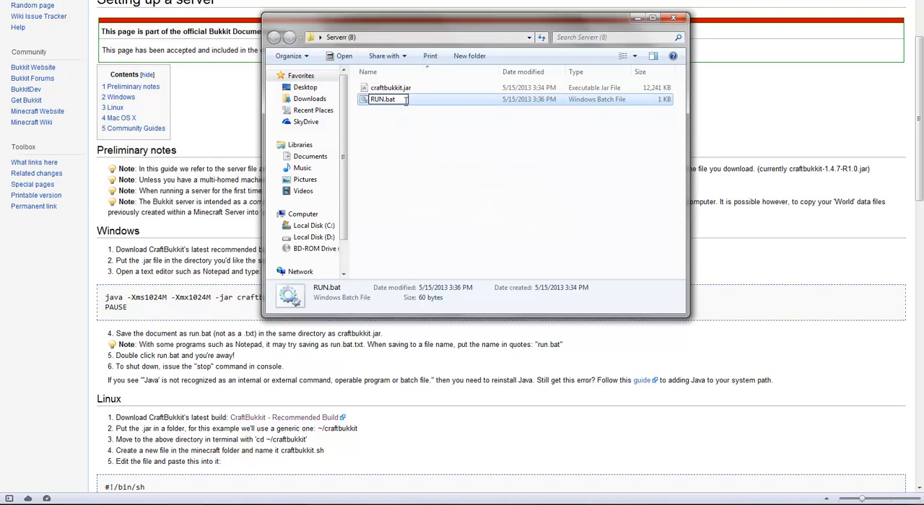
key("BackSpace")
key("BackSpace")
left_click(432, 132)
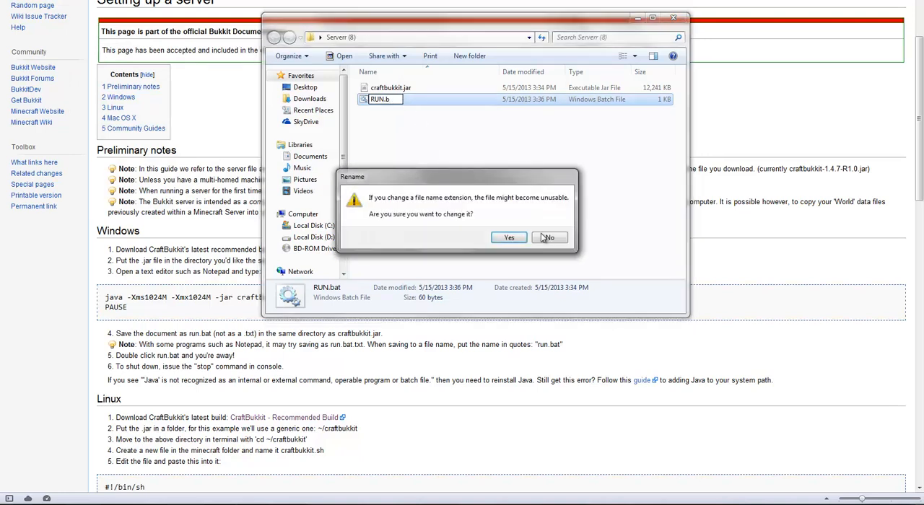
left_click(550, 238)
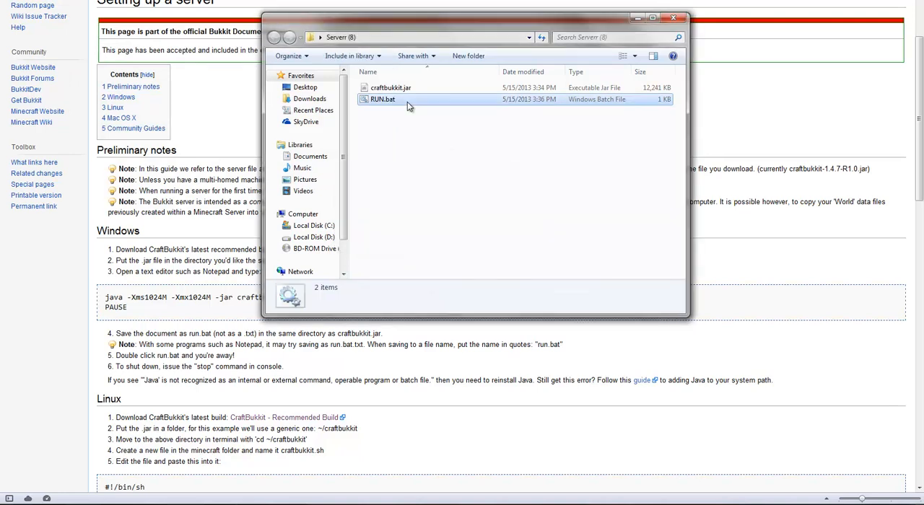
Try to start the server with the edited RUN.bat, and dismiss its console window.
double_click(407, 100)
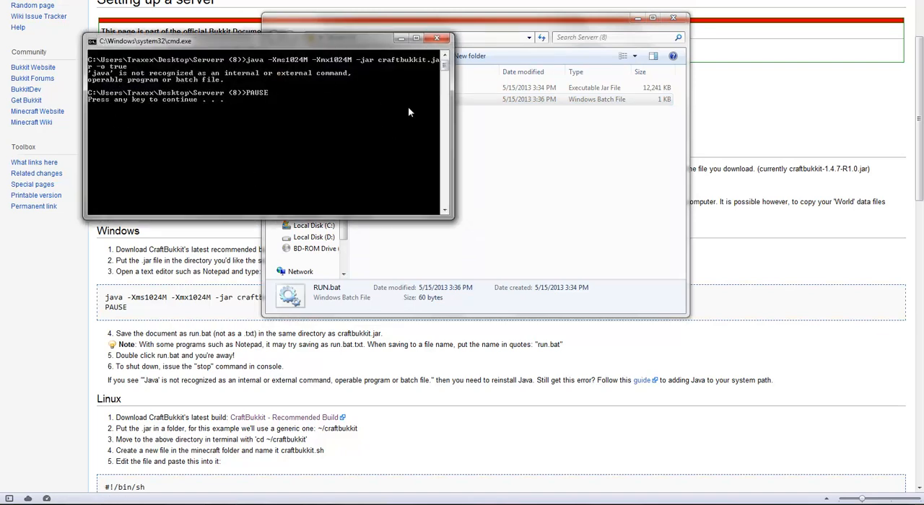
key("Return")
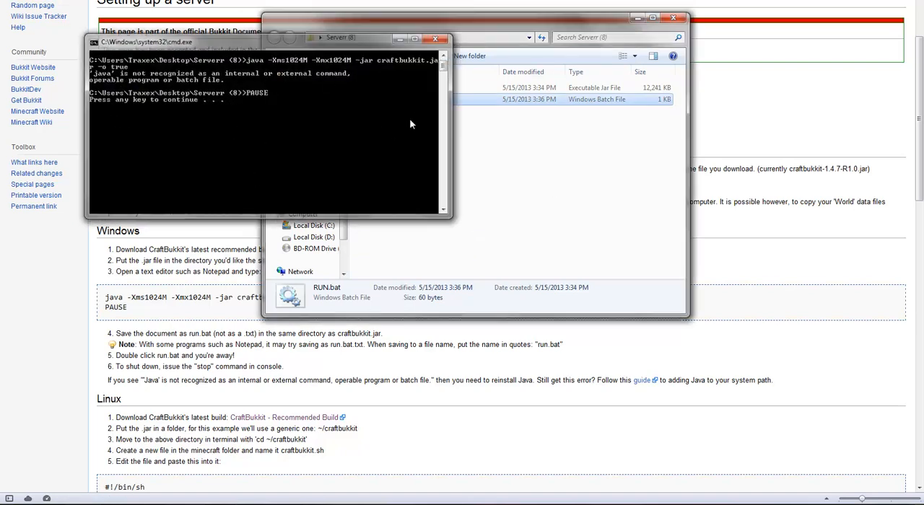
Change the startup script's name in Serverr (8) back to RUN.txt and accept the extension change.
left_click(392, 107)
key("End")
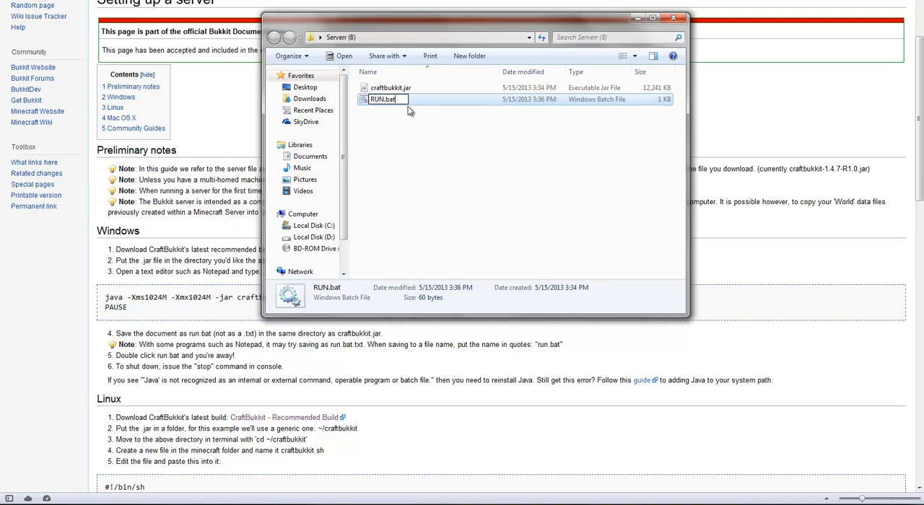
key("BackSpace")
key("BackSpace")
key("BackSpace")
type("txt")
key("Return")
left_click(507, 238)
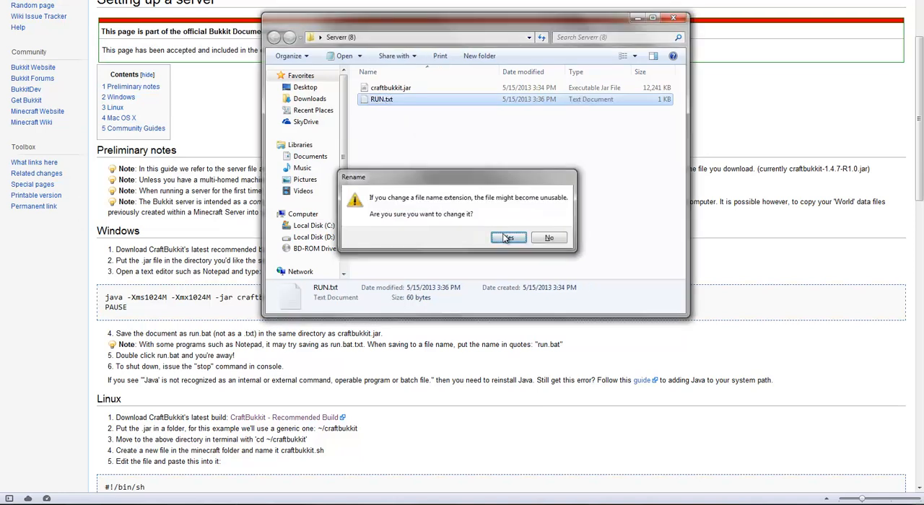
Show the desktop, open the existing djPlazma server folder and maximize its window.
left_click(750, 297)
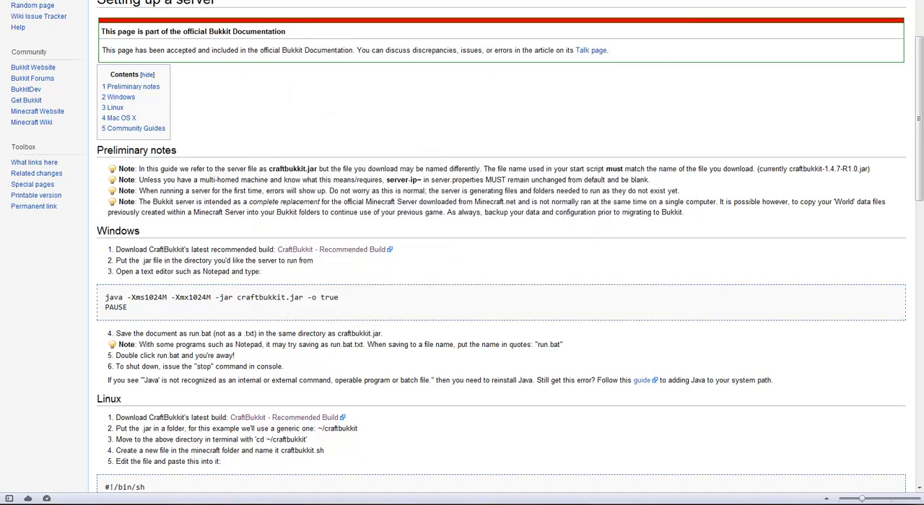
key("super+d")
left_click(305, 218)
double_click(327, 37)
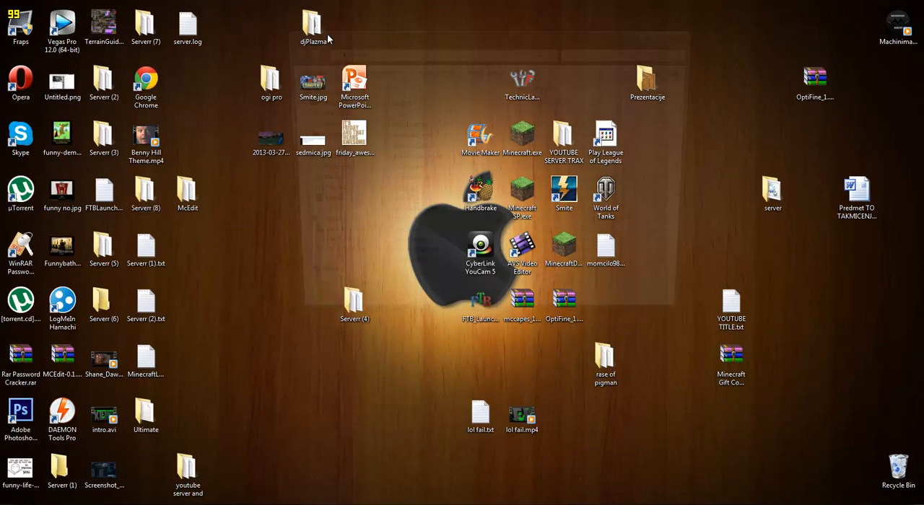
double_click(666, 32)
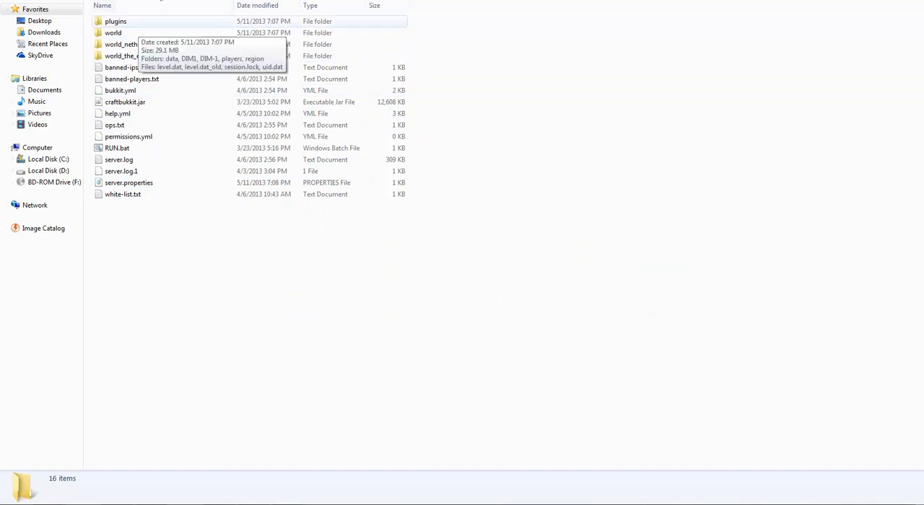
Rename RUN.bat in the djPlazma folder to RUN.txt and accept the extension change.
left_click(132, 150)
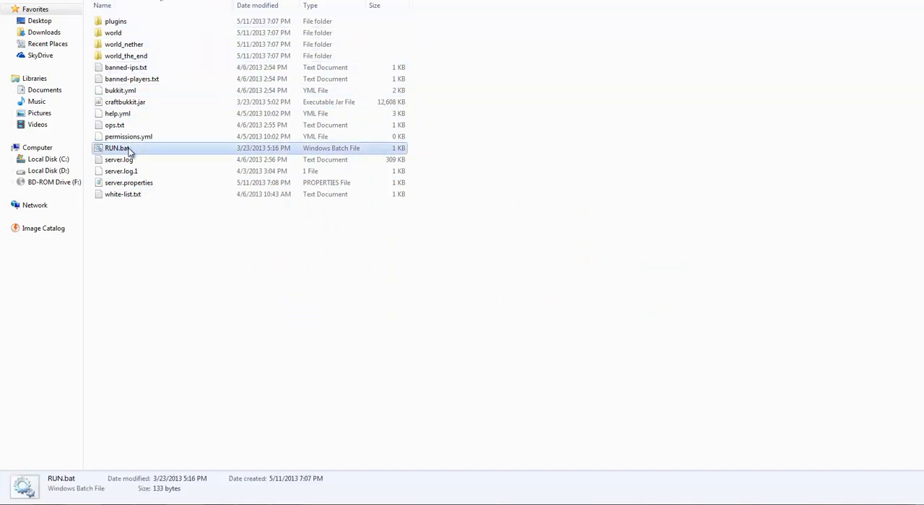
left_click(128, 149)
key("End")
key("BackSpace")
key("BackSpace")
key("BackSpace")
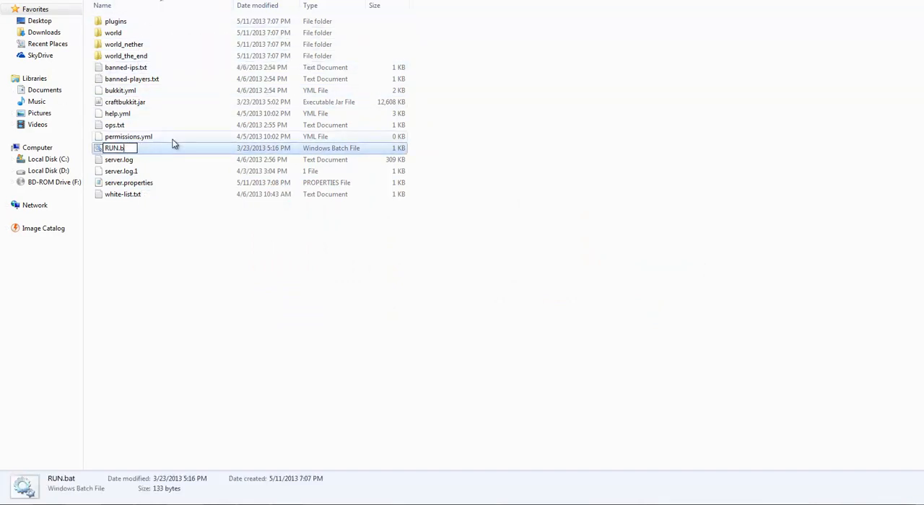
type("txt")
key("Return")
key("Return")
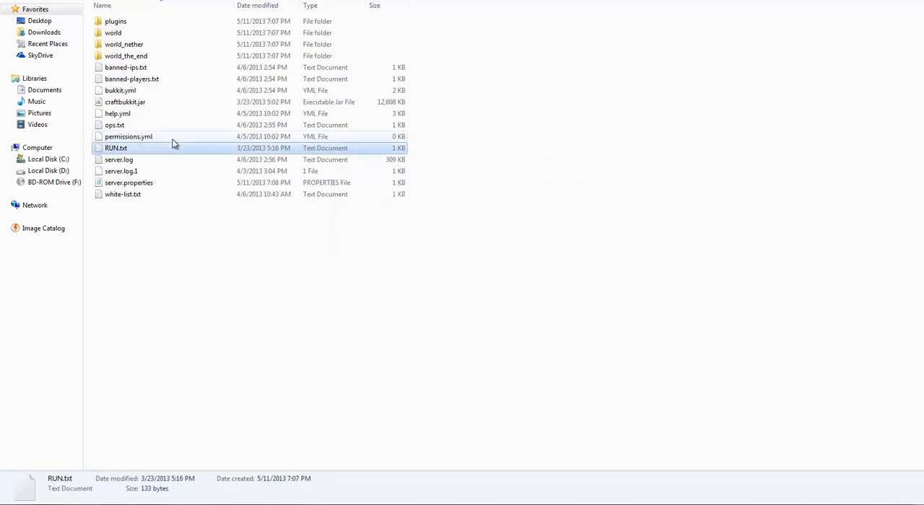
Replace the script in Serverr (8)'s RUN.txt with the one copied from djPlazma's RUN.txt, and remove the blank first line.
double_click(172, 145)
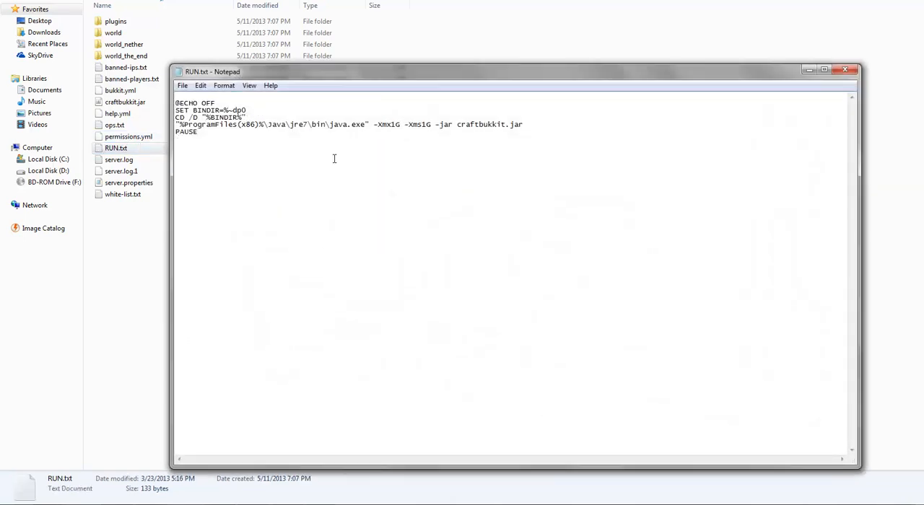
key("ctrl+a")
key("ctrl+c")
key("alt+F4")
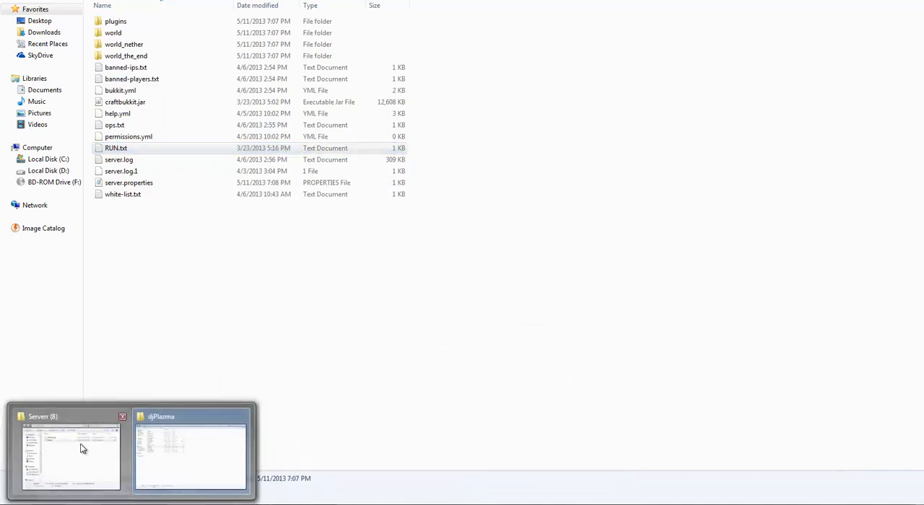
left_click(78, 445)
double_click(389, 106)
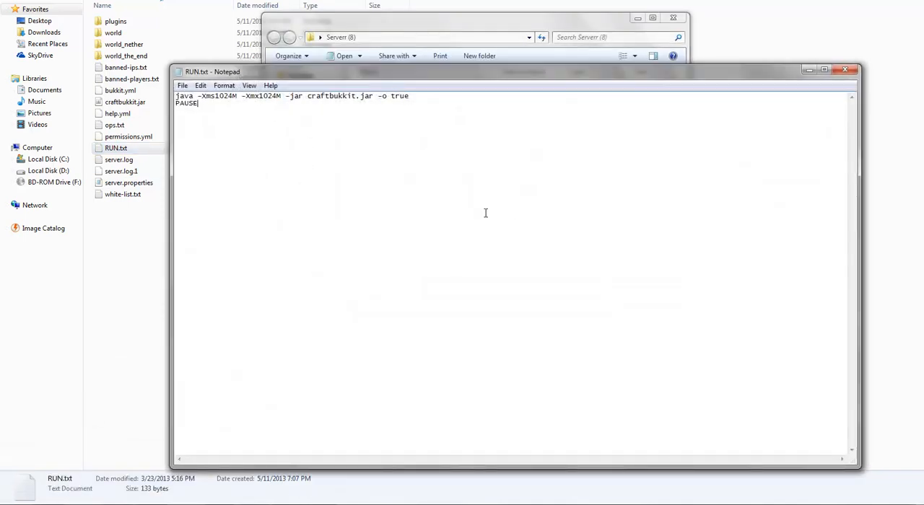
key("ctrl+a")
key("ctrl+v")
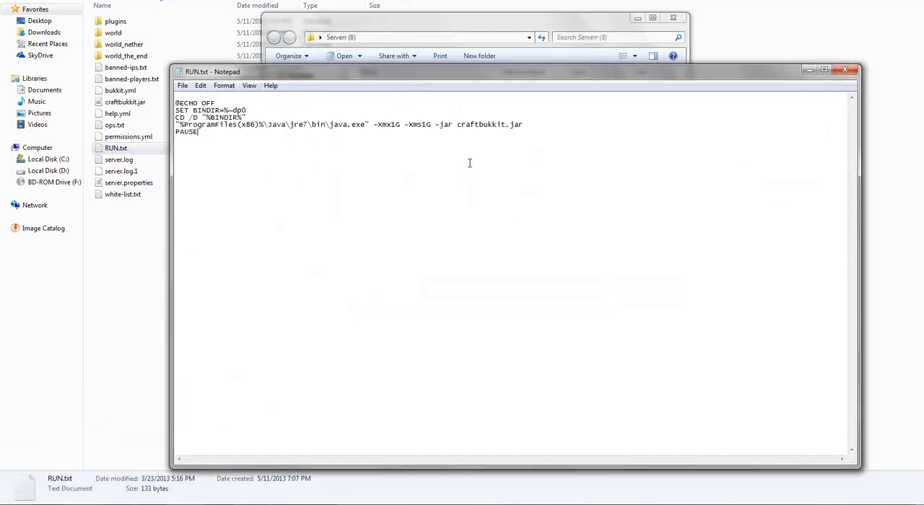
left_click(175, 103)
key("BackSpace")
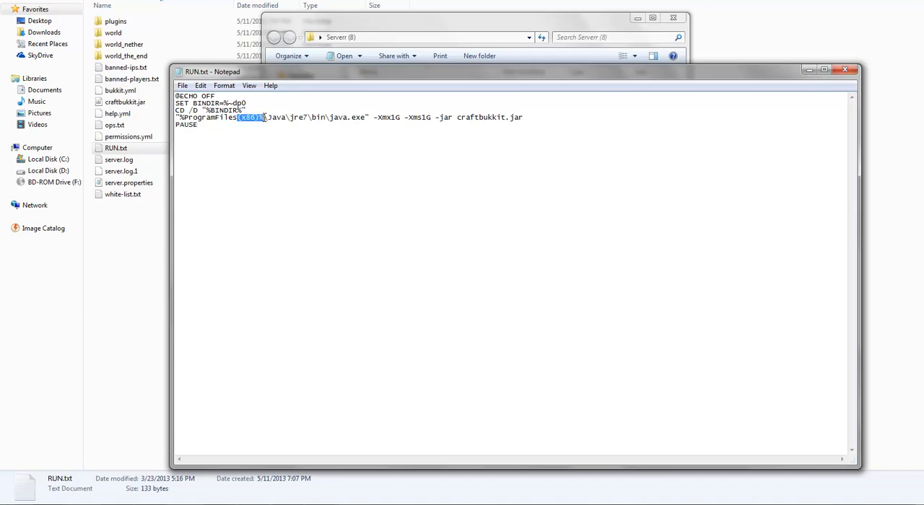
Examine the script's java.exe line, highlighting the (x86) part, the Java path and the memory and jar options.
left_click(375, 135)
left_click_drag(366, 117, 215, 114)
left_click(224, 129)
left_click_drag(405, 117, 626, 117)
left_click(626, 118)
left_click_drag(396, 119, 396, 124)
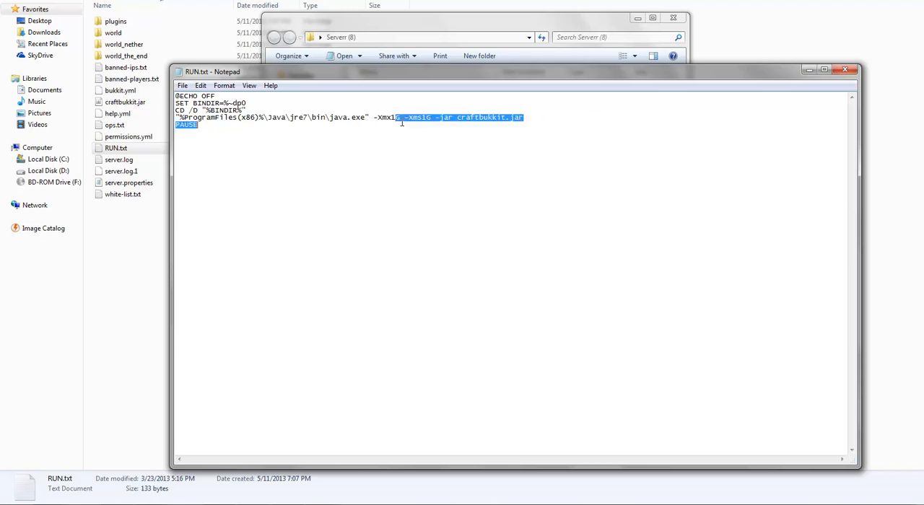
left_click(395, 119)
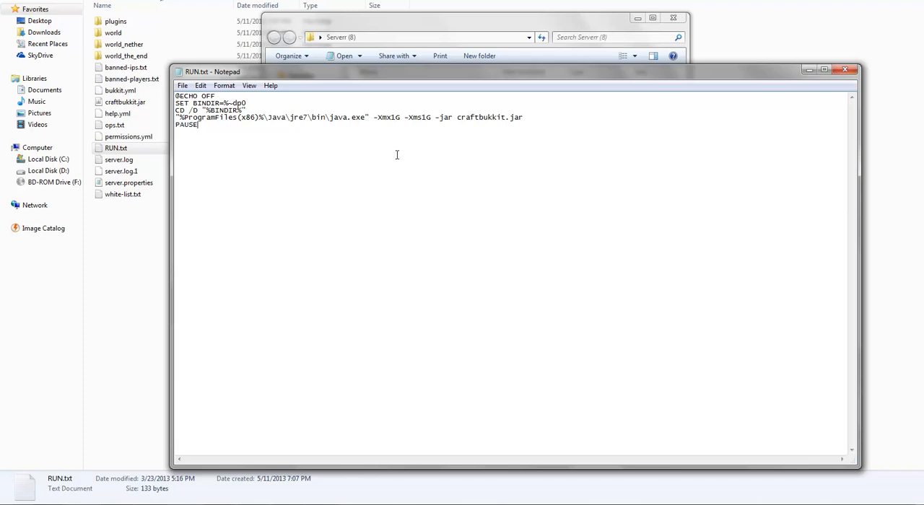
Close the script and rename RUN.txt in Serverr (8) to RUN.bat, accepting the extension change.
left_click(845, 70)
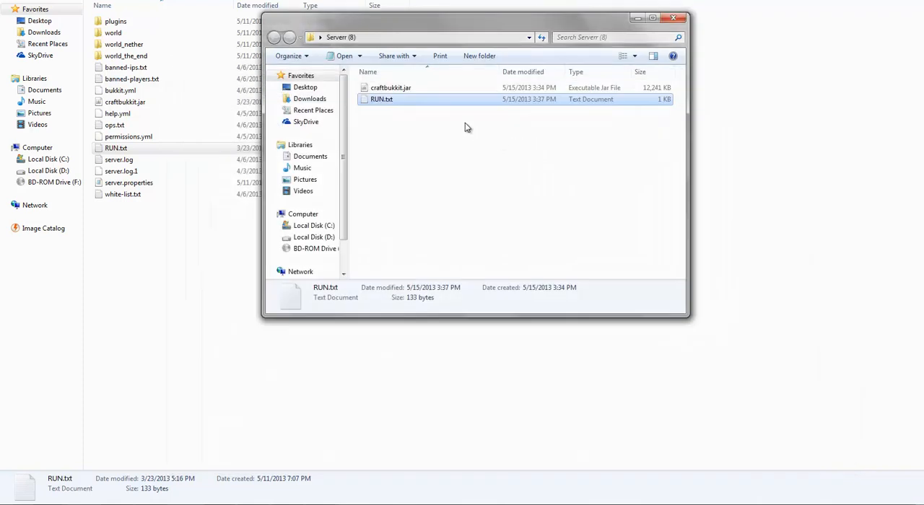
left_click(388, 101)
key("End")
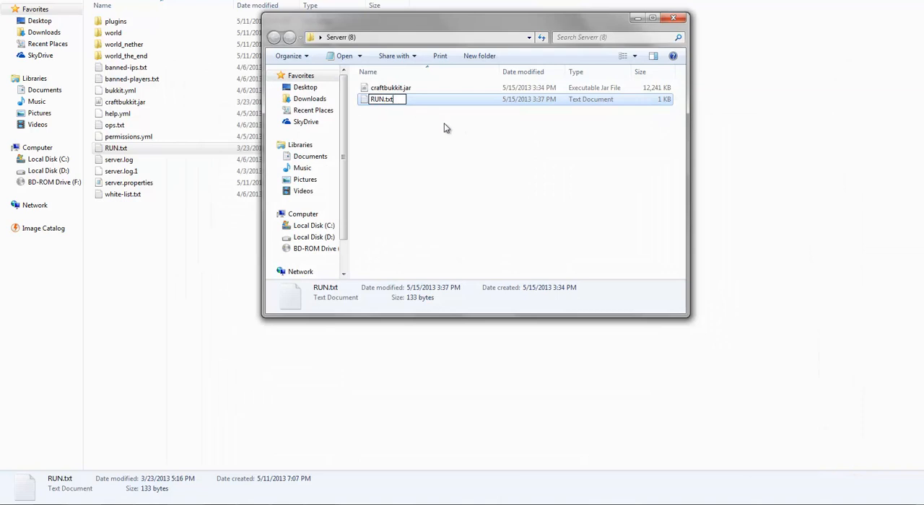
type("bat")
key("Return")
key("Return")
key("Return")
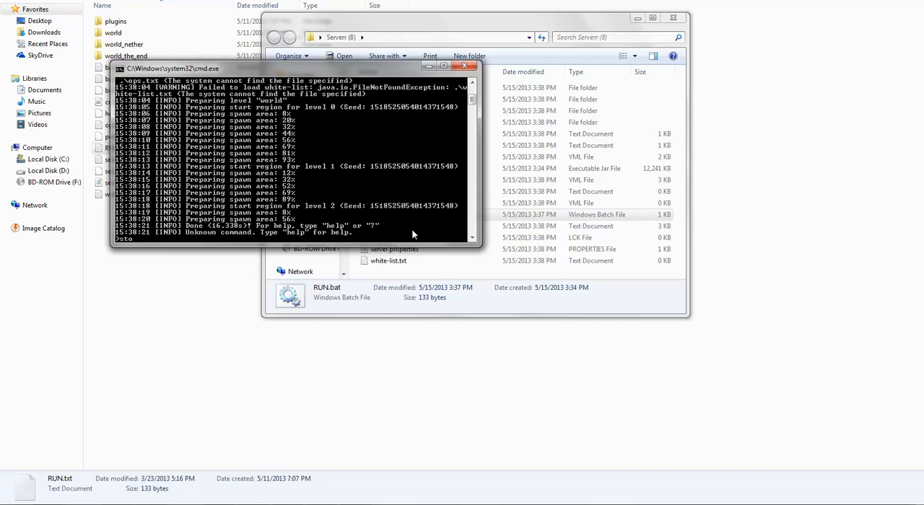
Launch the server with RUN.bat, shut it down with the stop command, and dismiss the console window.
type("p")
key("Return")
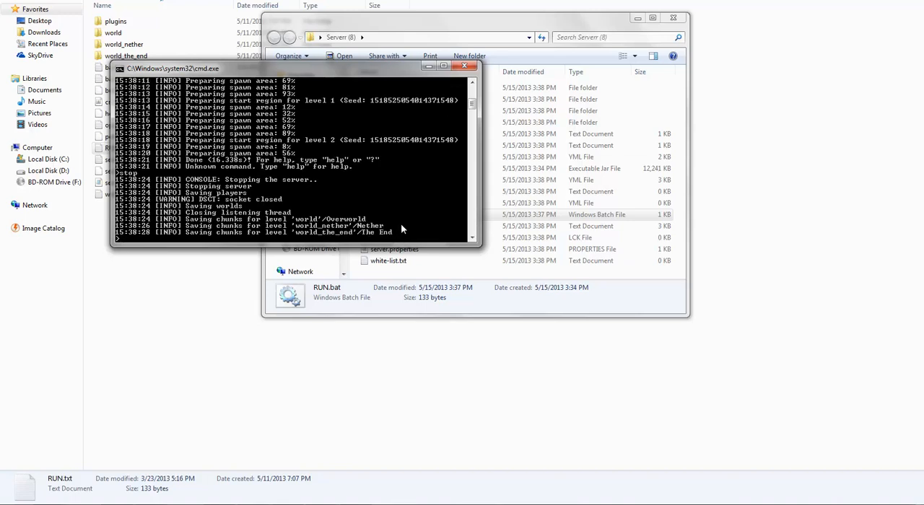
key("Return")
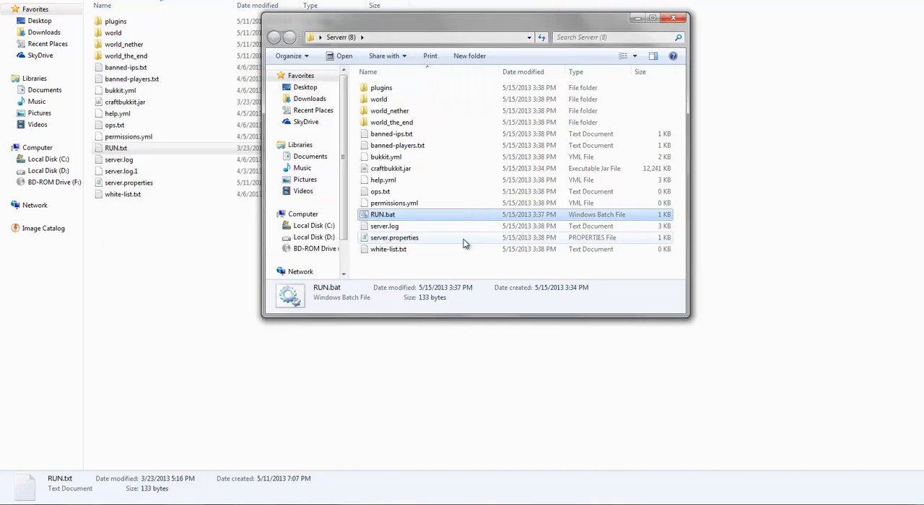
Rename RUN.bat in Serverr (8) back to RUN.txt, accept the extension change, and open the file.
left_click(393, 218)
left_click(404, 216)
key("BackSpace")
key("BackSpace")
key("BackSpace")
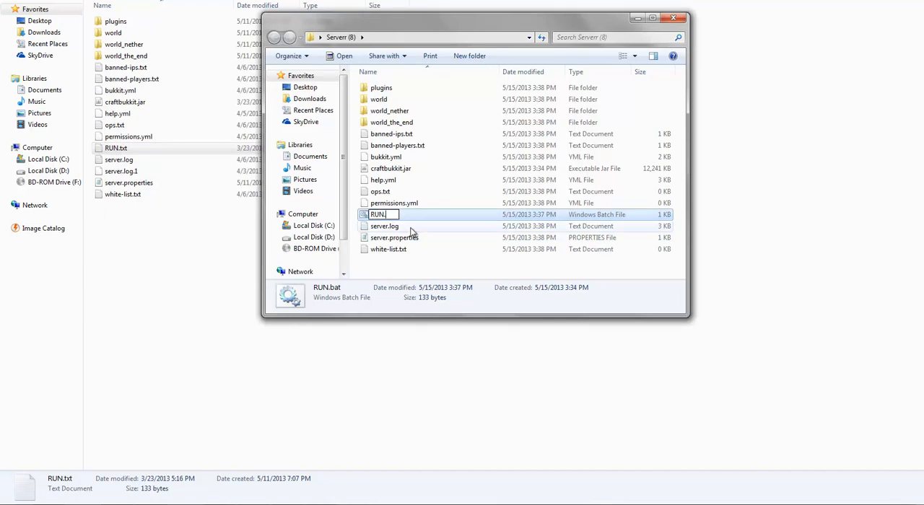
type("txt")
key("Return")
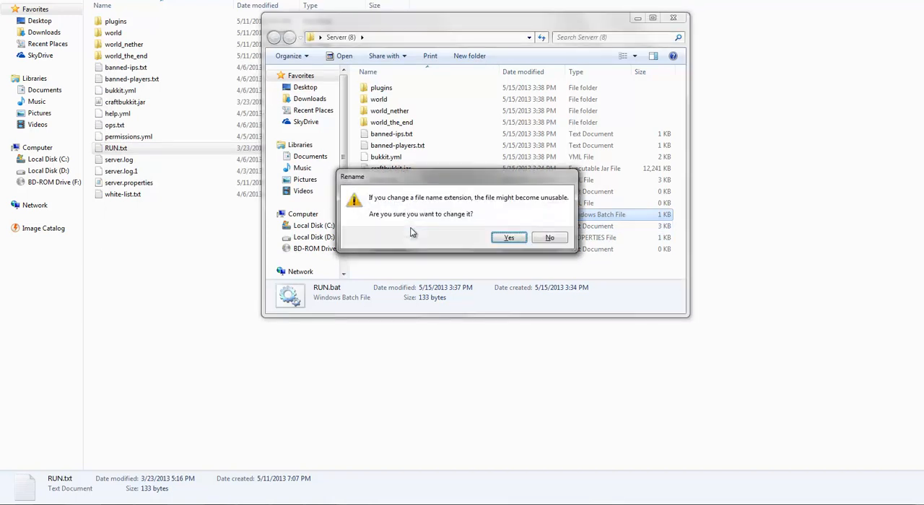
key("Return")
key("Return")
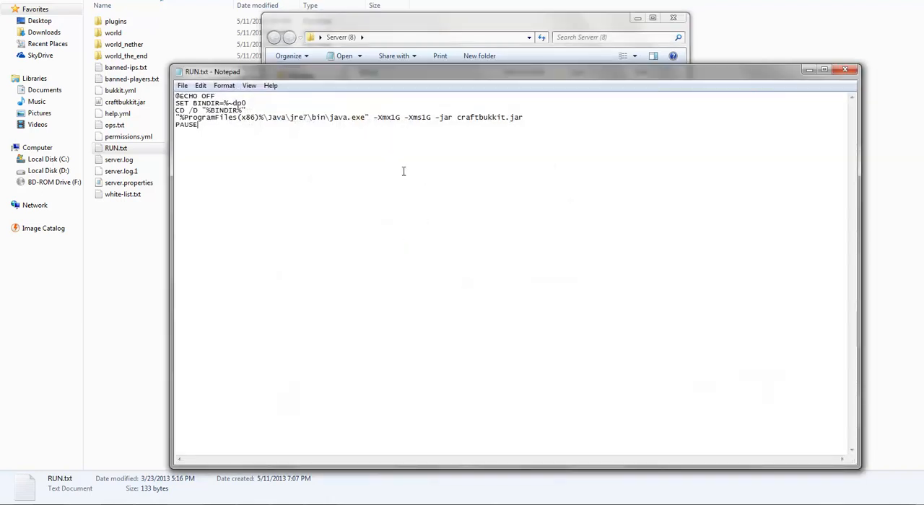
Examine the startup script in RUN.txt, highlighting the Java path on its java.exe line.
key("ctrl+a")
left_click(469, 186)
left_click_drag(184, 117, 237, 125)
left_click_drag(351, 132, 367, 120)
left_click(343, 131)
left_click(358, 302)
left_click_drag(366, 118, 181, 118)
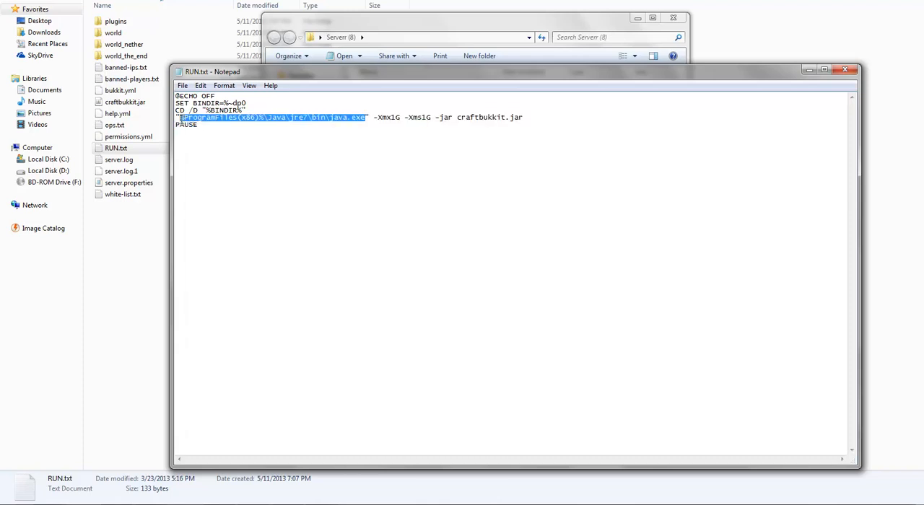
left_click(435, 222)
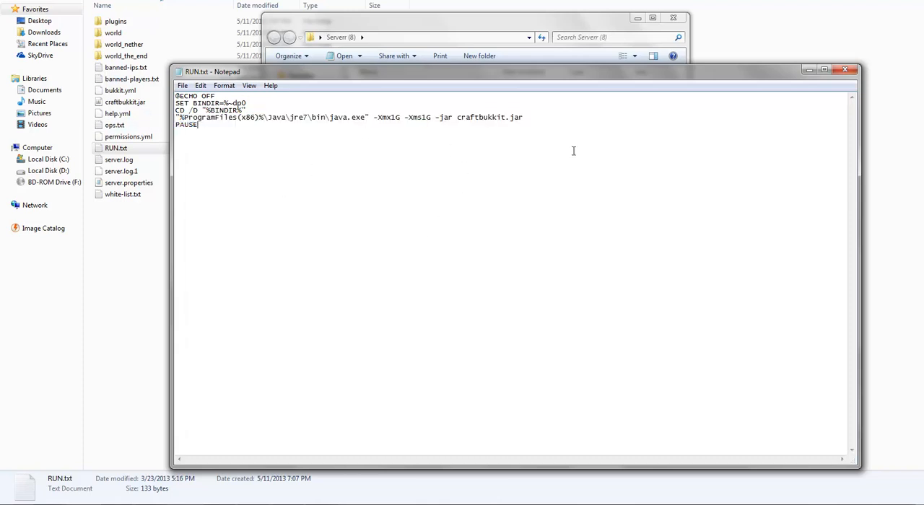
Close the script and restore the RUN file's .bat extension, accepting the extension change.
left_click(844, 70)
left_click(392, 215)
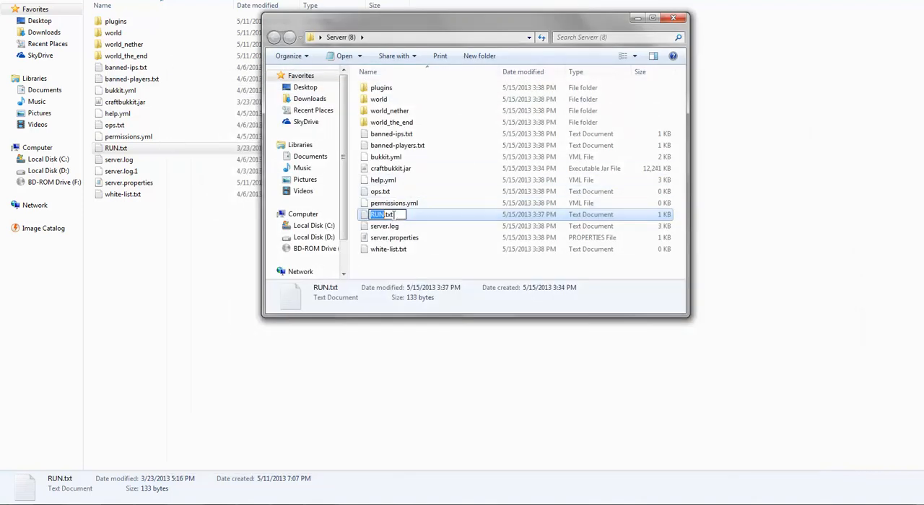
left_click(394, 215)
key("BackSpace")
key("BackSpace")
type("b")
key("BackSpace")
key("BackSpace")
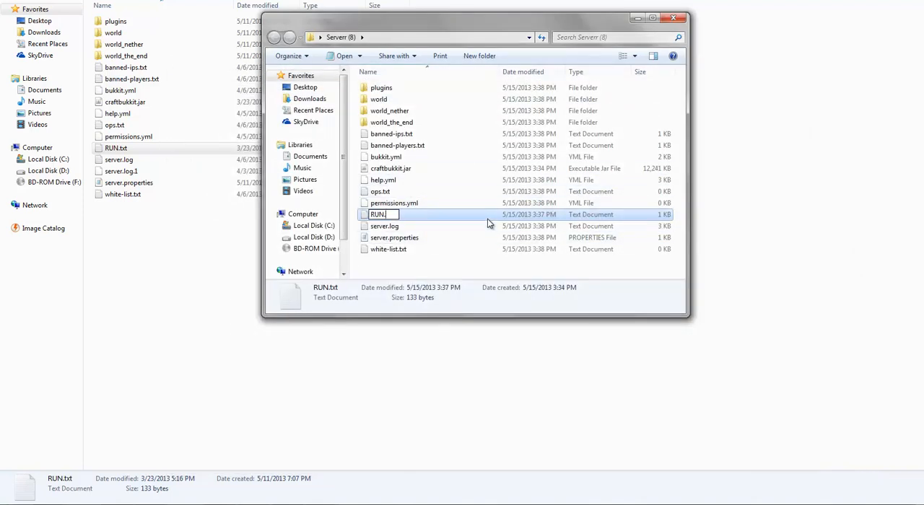
type("bat")
key("Return")
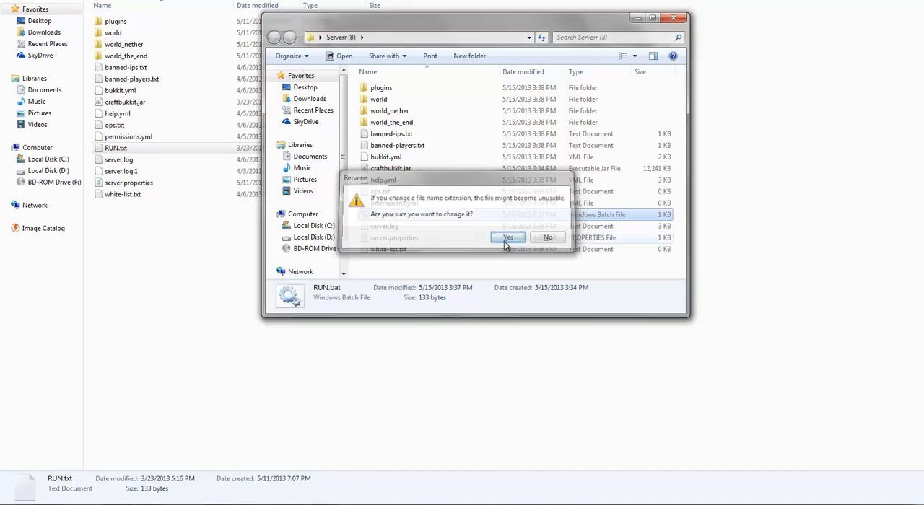
left_click(503, 239)
Open server.properties and examine its settings, including the motd and server-port lines, without editing, and close the file.
double_click(416, 238)
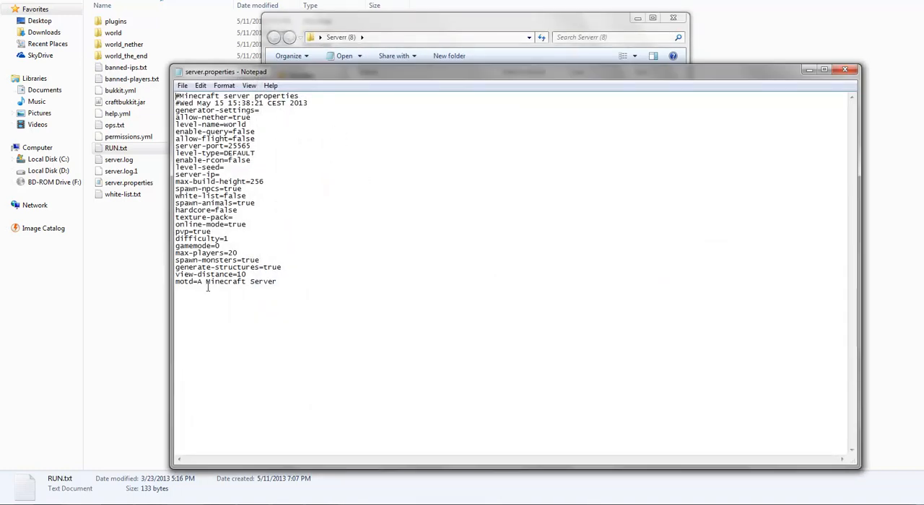
left_click_drag(259, 260, 172, 225)
left_click(351, 248)
left_click_drag(306, 251, 86, 196)
left_click_drag(466, 301, 3, 183)
left_click_drag(498, 304, 93, 204)
left_click(366, 277)
left_click_drag(372, 280, 338, 270)
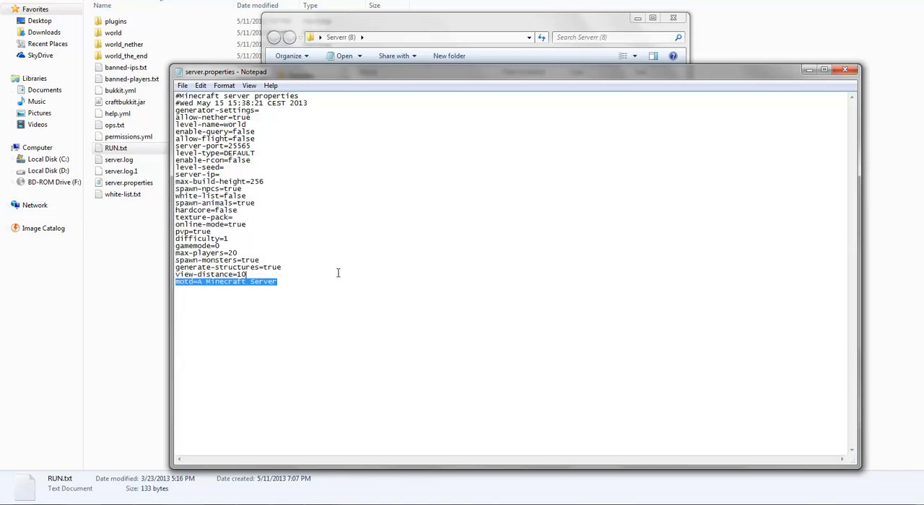
left_click(429, 306)
left_click_drag(800, 156, 811, 137)
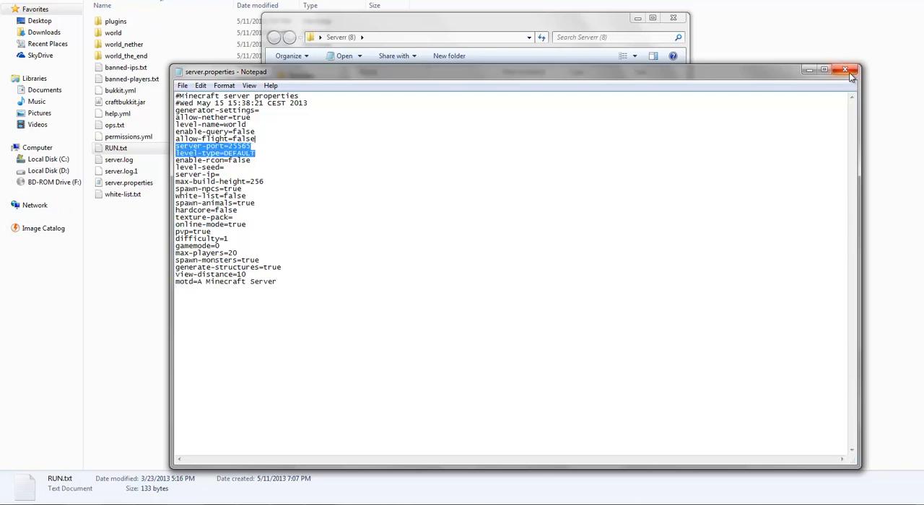
left_click(848, 72)
Open the plugins folder inside Serverr (8).
left_click(470, 274)
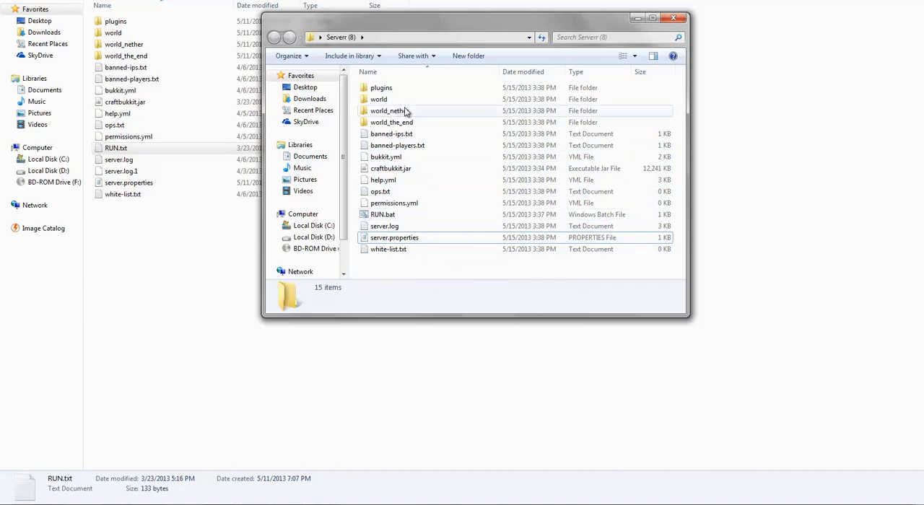
left_click(390, 88)
double_click(390, 87)
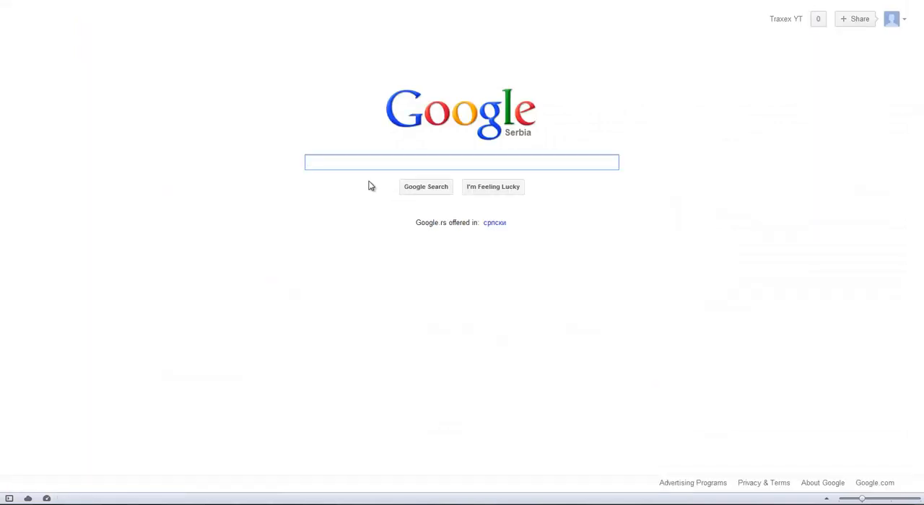
Switch to the web browser, search Google for bukkit, and open the Bukkit Plugins Search site to browse its plugin list.
type("bukkit")
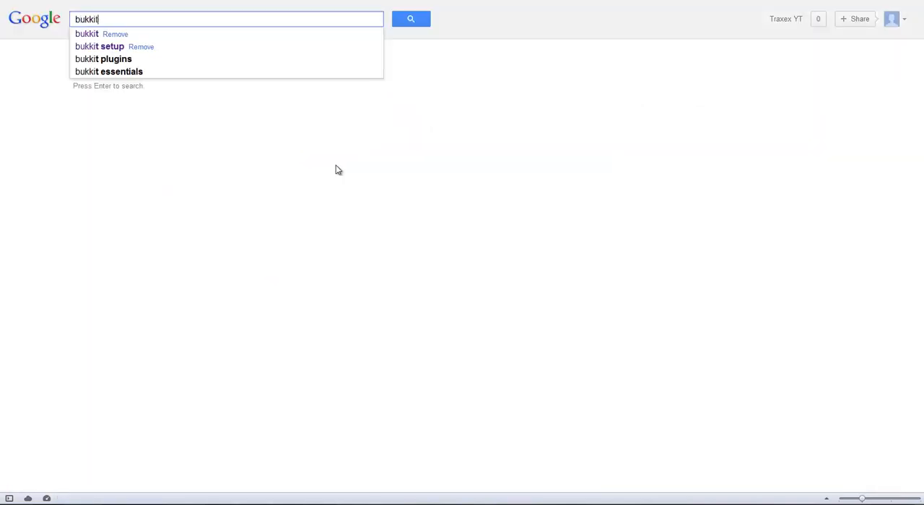
key("Return")
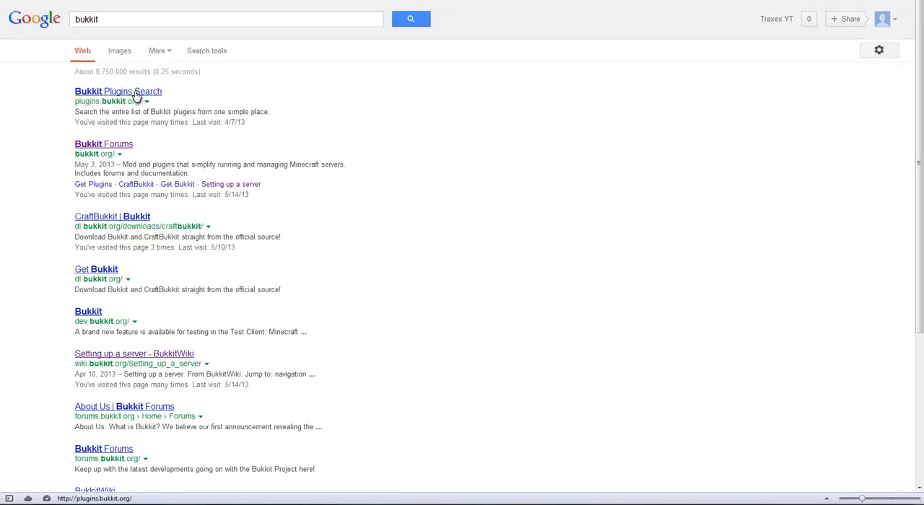
left_click(169, 91)
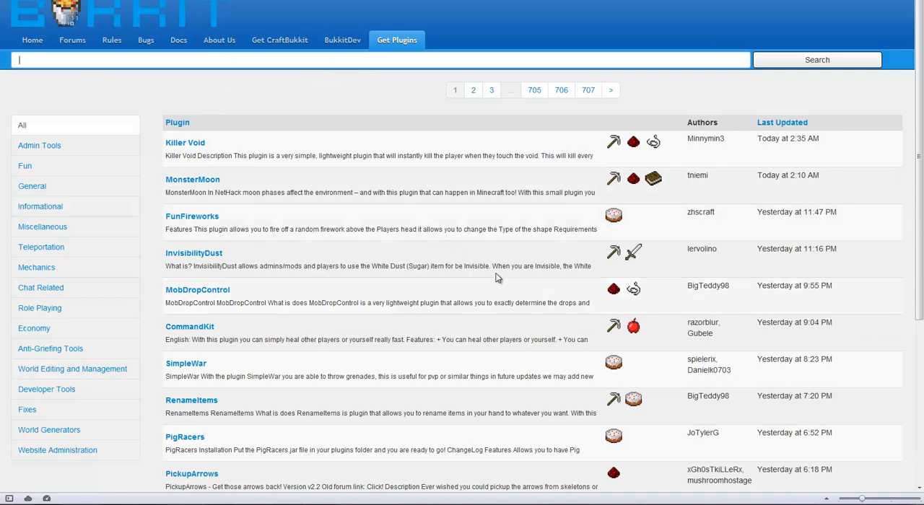
scroll(246, 154, "down", 4)
scroll(238, 156, "up", 4)
Filter the plugins by the Economy category, view the Minigames plugin's page, and return to the list.
left_click(81, 330)
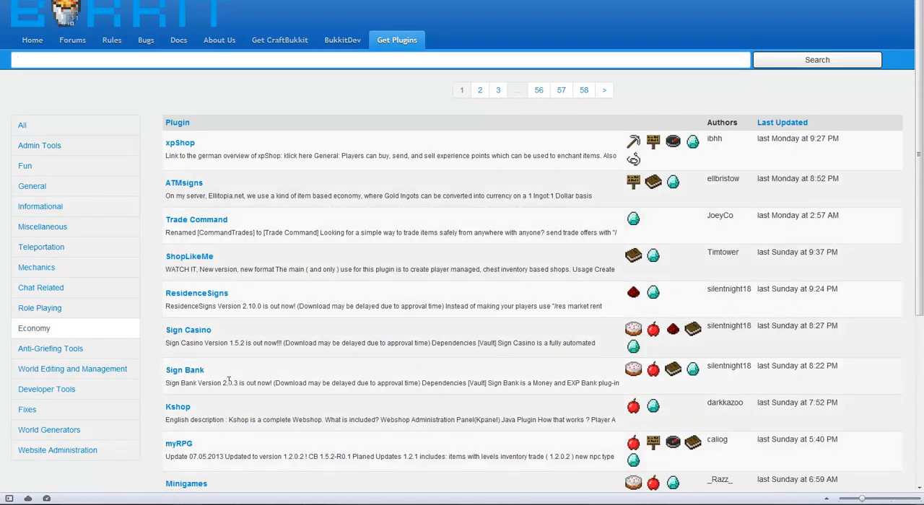
left_click(201, 485)
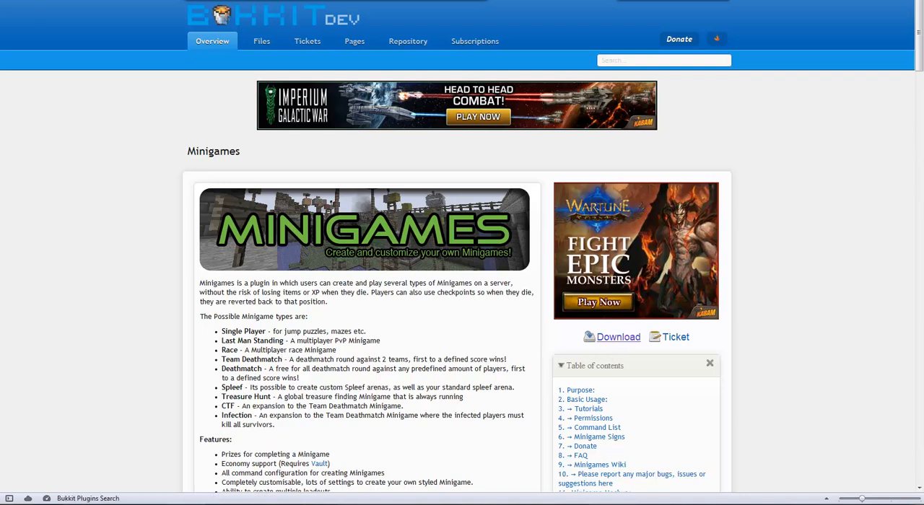
key("alt+Left")
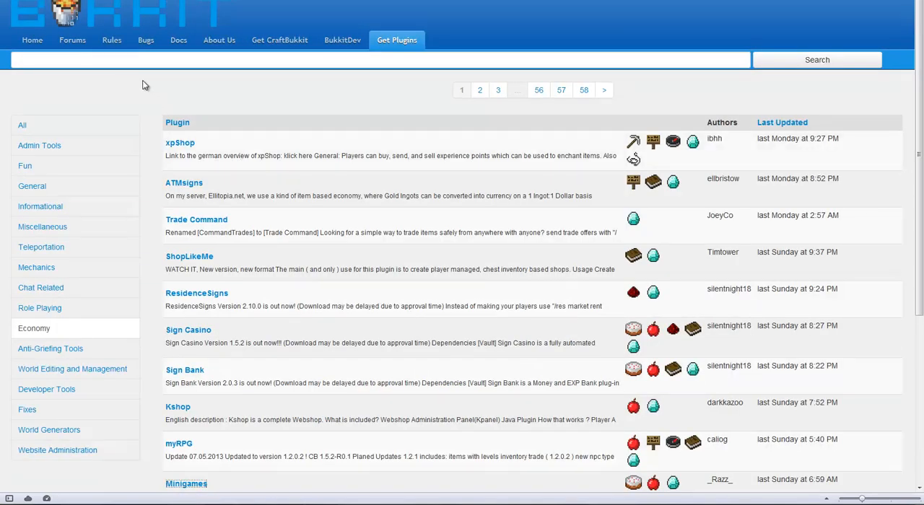
Search the plugin site for iconomy and open the iConomy plugin's page.
left_click(120, 60)
type("iconomy")
key("Return")
left_click(192, 148)
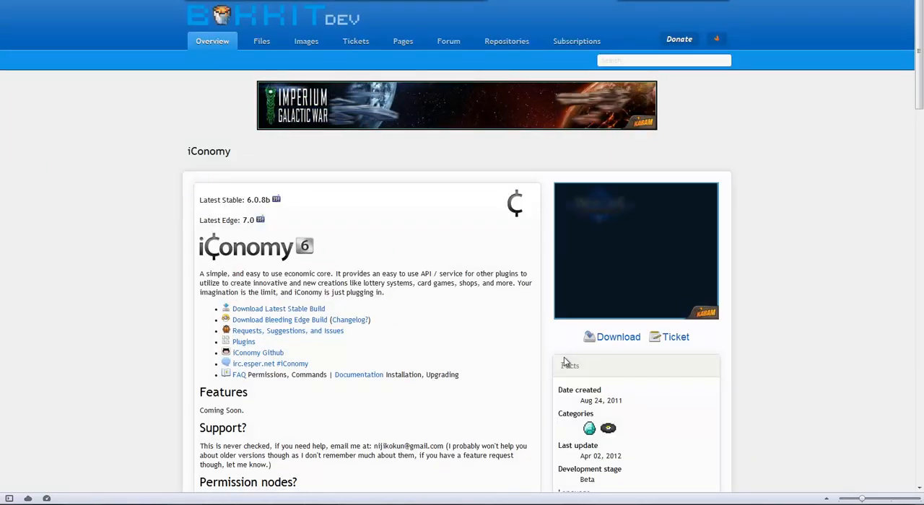
Start downloading iConomy.jar from the plugin's 7.0 file page and choose to save it to disk.
left_click(623, 342)
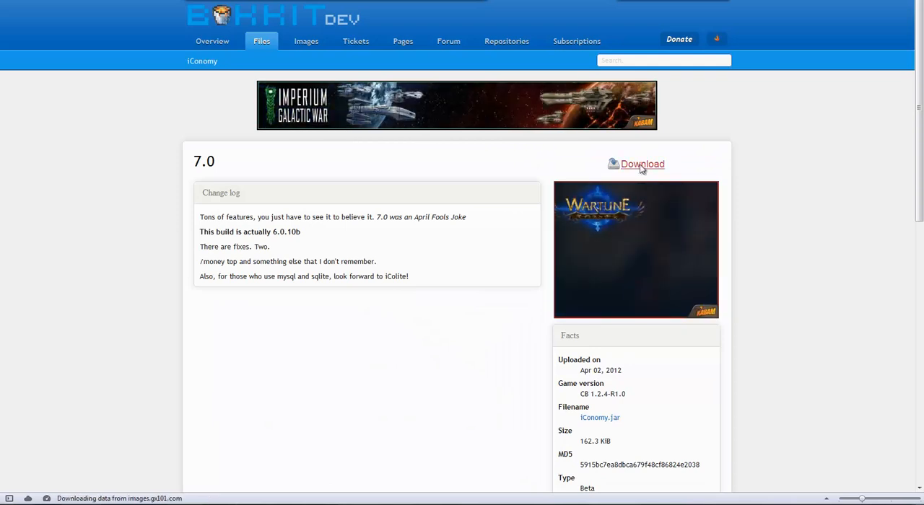
left_click(641, 165)
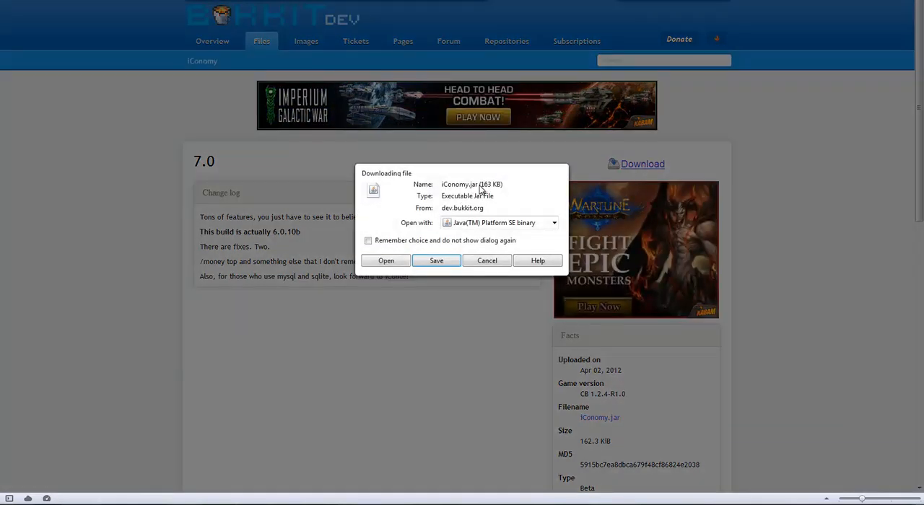
left_click(436, 263)
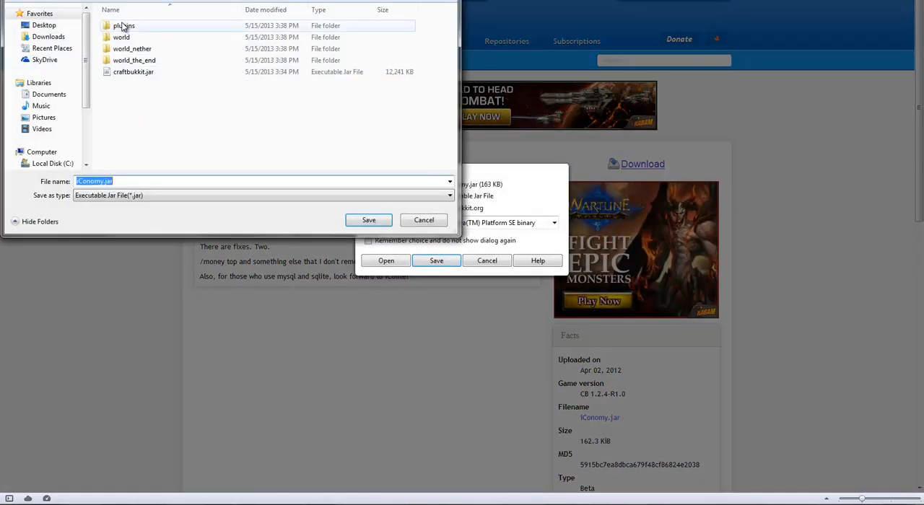
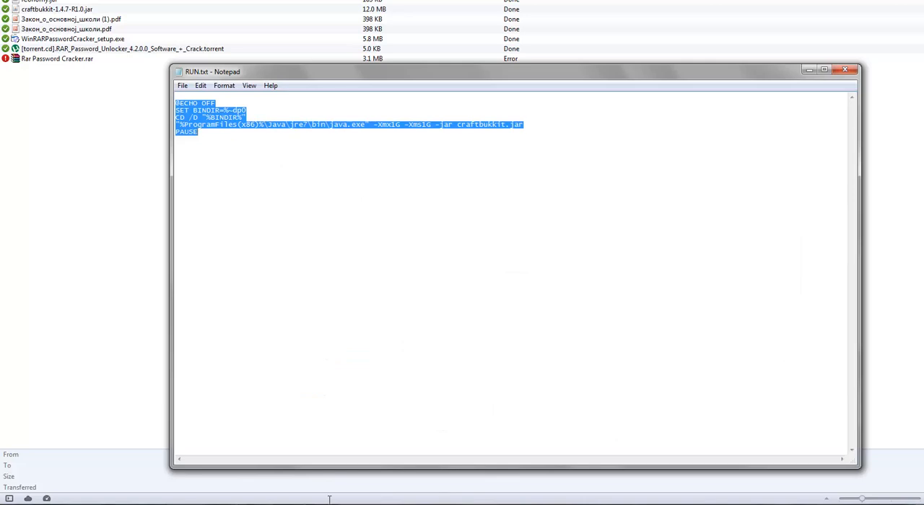
Close the RUN.txt file in Notepad and save its changes.
left_click(581, 196)
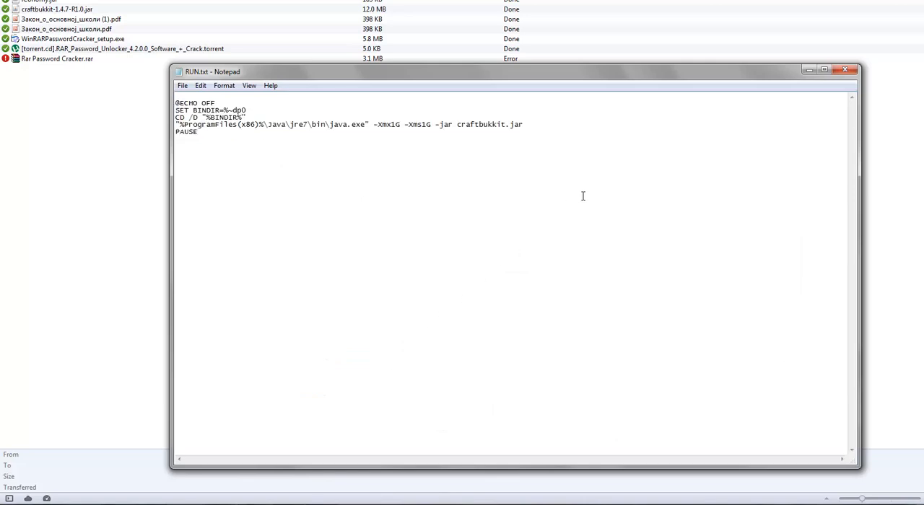
left_click(845, 69)
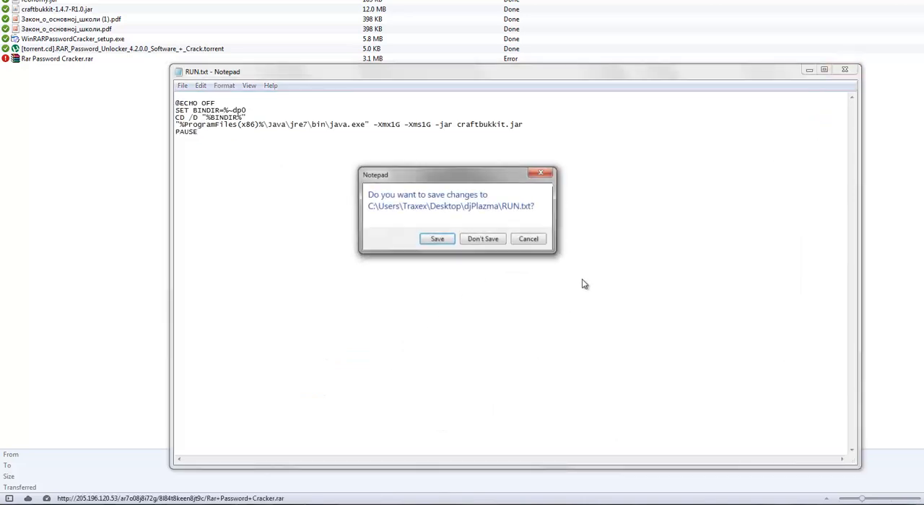
left_click(438, 241)
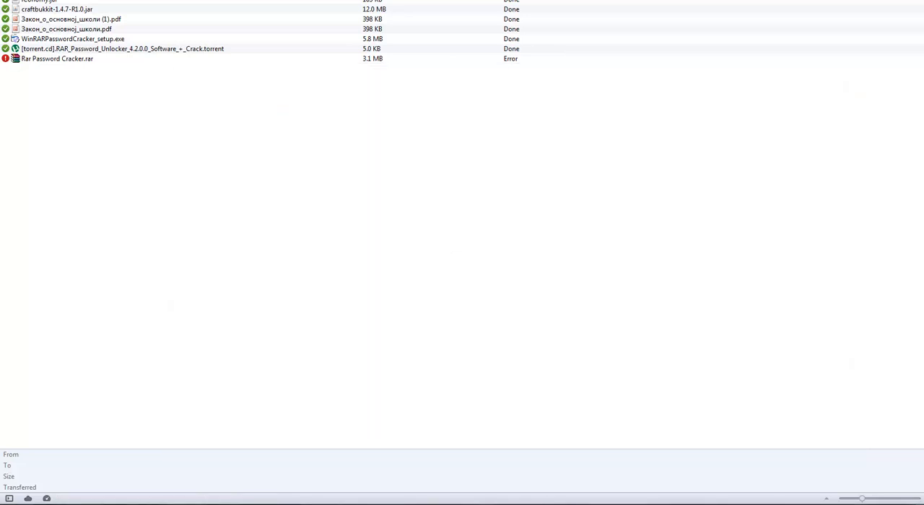
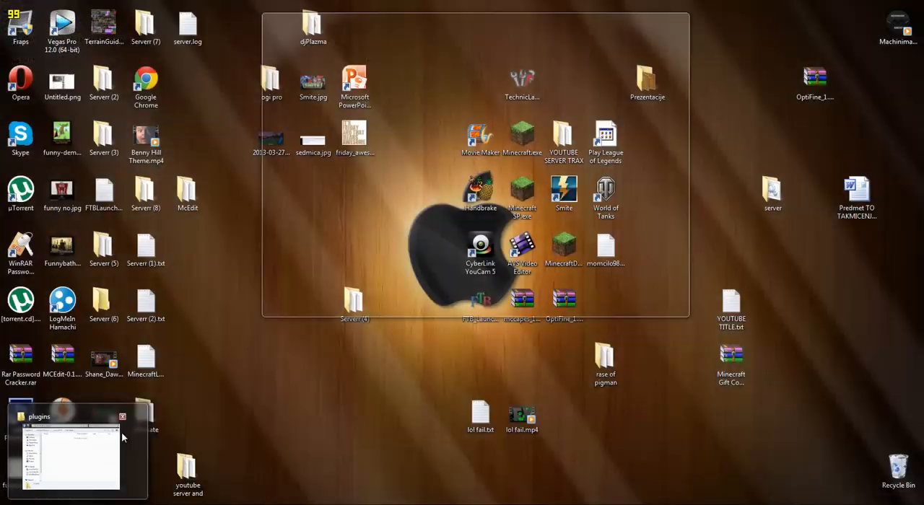
Place iConomy.jar in the plugins folder of Serverr (8) and return to the server folder.
left_click(70, 454)
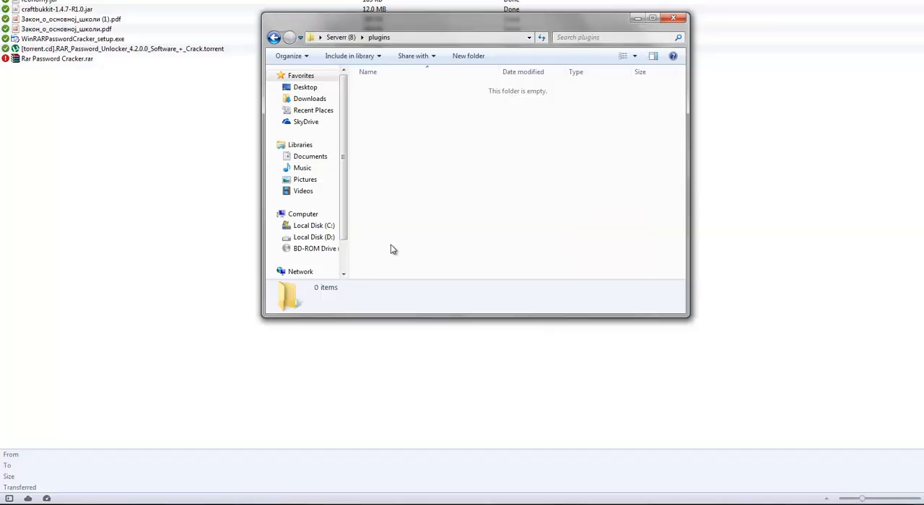
left_click(275, 37)
left_click_drag(400, 192, 396, 85)
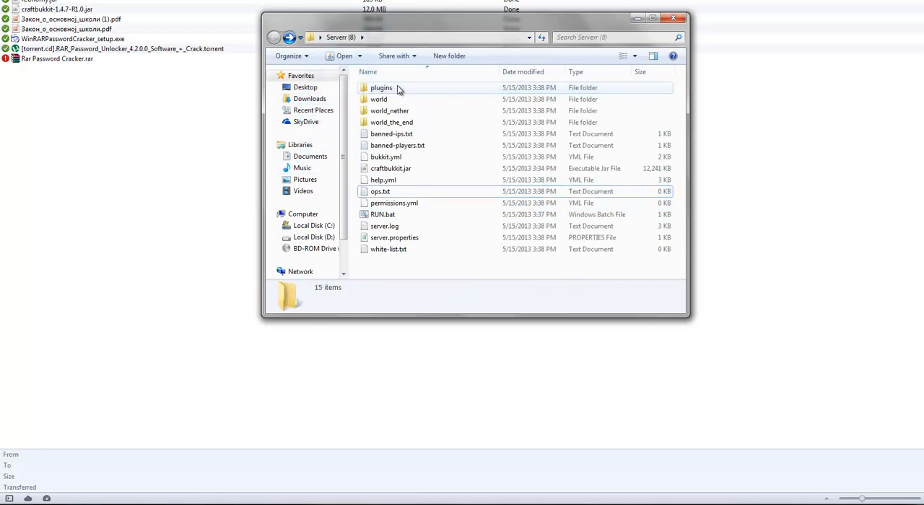
double_click(397, 85)
left_click(274, 37)
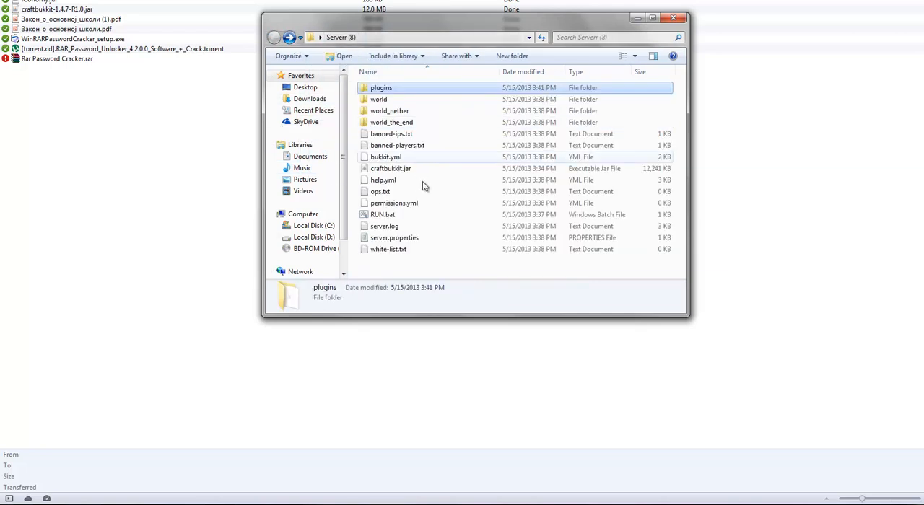
Start the server with RUN.bat to load the iConomy plugin, stop it with the stop command and close its console.
double_click(417, 216)
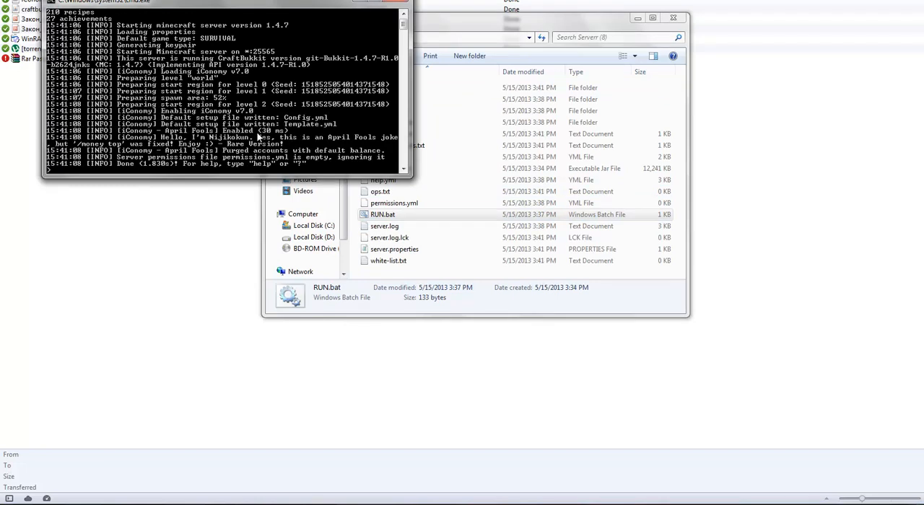
type("stop")
key("Return")
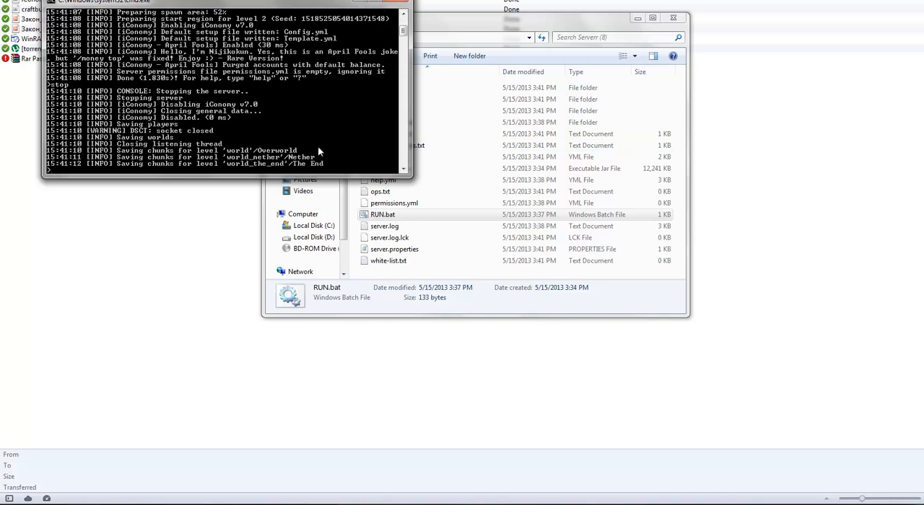
key("Return")
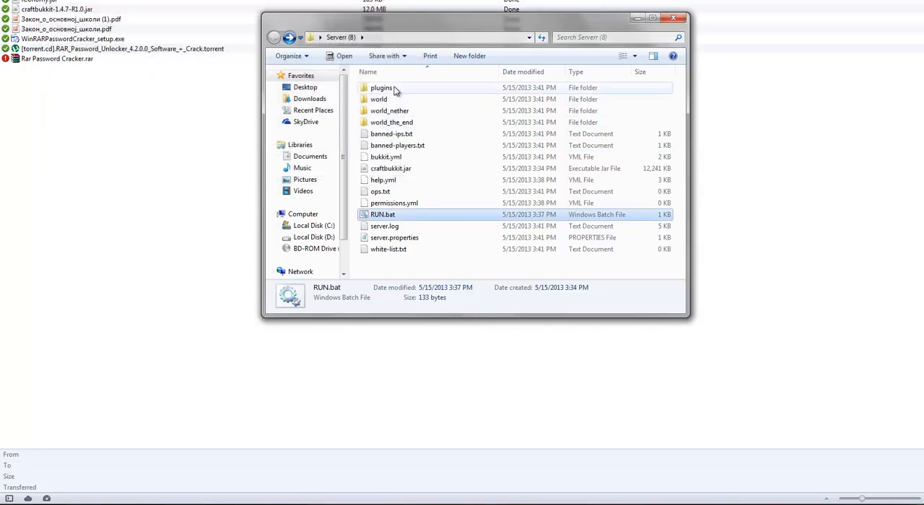
Inspect the files in the iConomy folder inside plugins and return to the Serverr (8) folder.
double_click(382, 87)
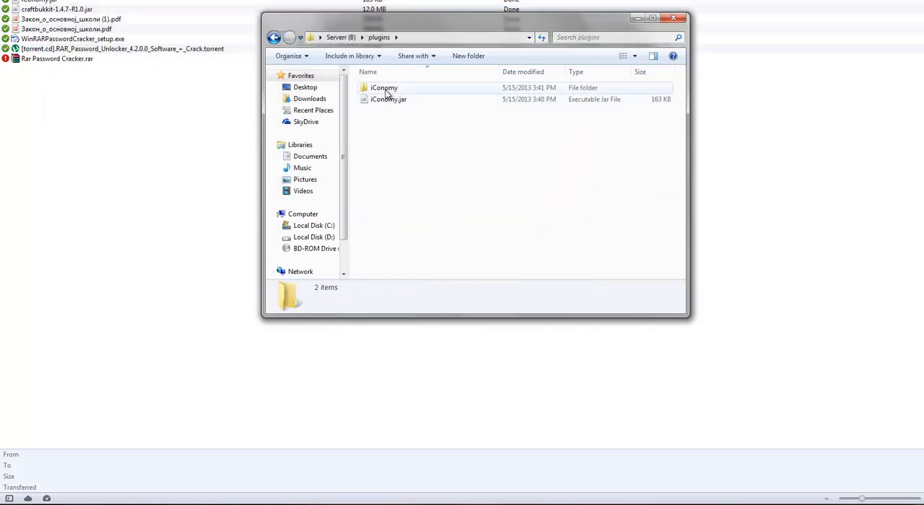
double_click(384, 88)
left_click_drag(463, 160, 342, 63)
left_click(388, 89)
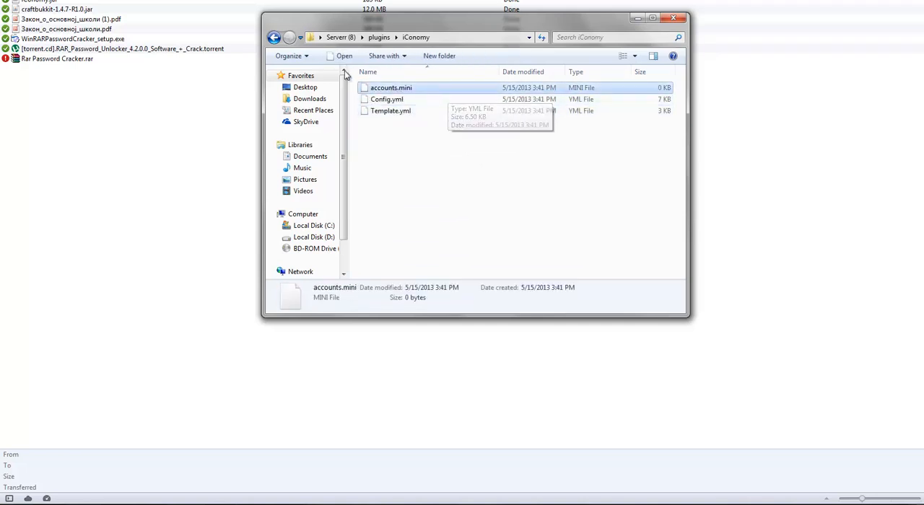
left_click(274, 37)
left_click(375, 120)
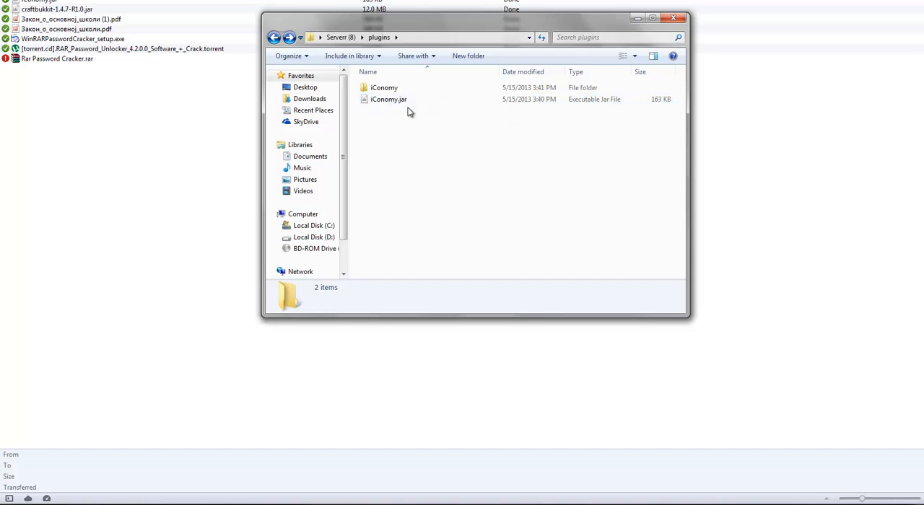
left_click(273, 38)
Replace craftbukkit.jar in Serverr (8) with a copy of craftbukkit.jar from the djPlazma desktop folder.
left_click(404, 226)
left_click(404, 169)
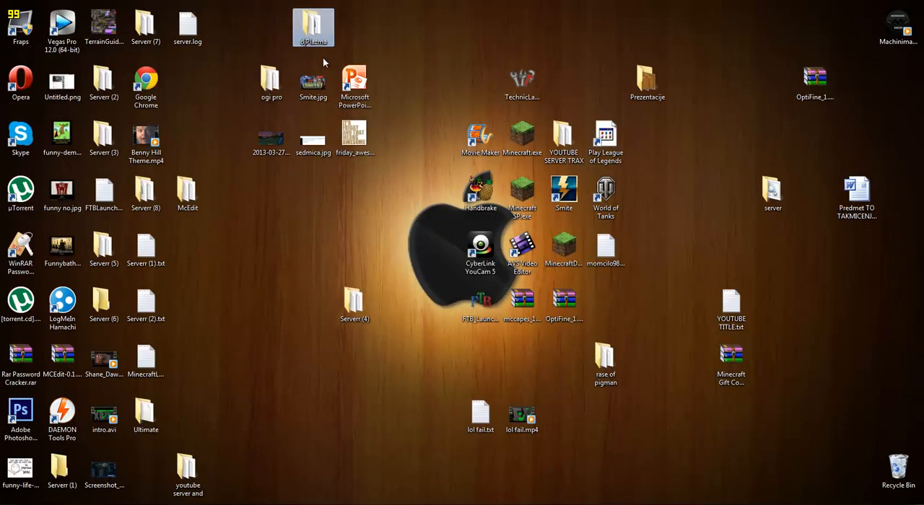
double_click(308, 36)
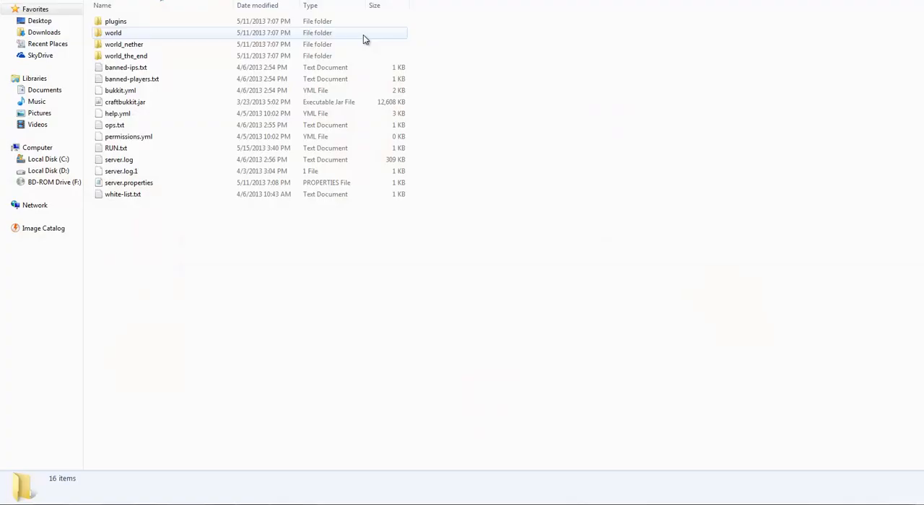
right_click(132, 103)
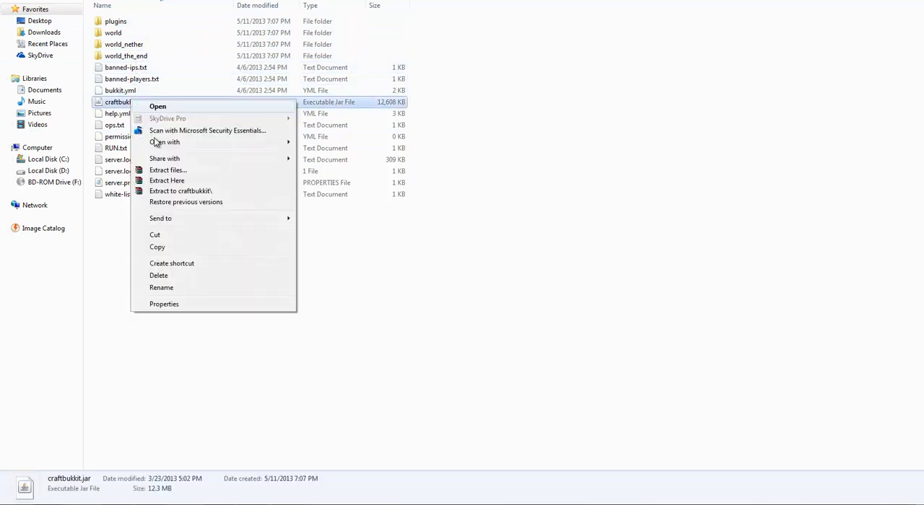
left_click(180, 248)
mouse_move(72, 500)
left_click(72, 480)
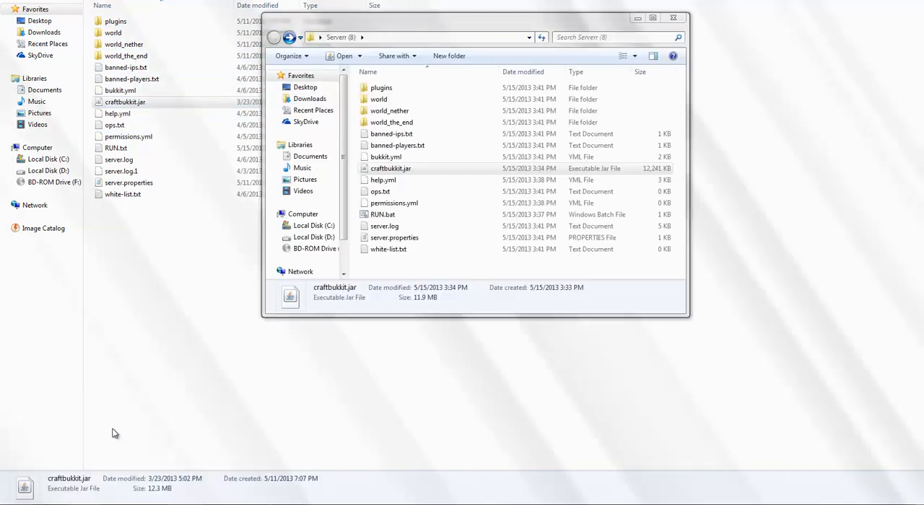
key("Delete")
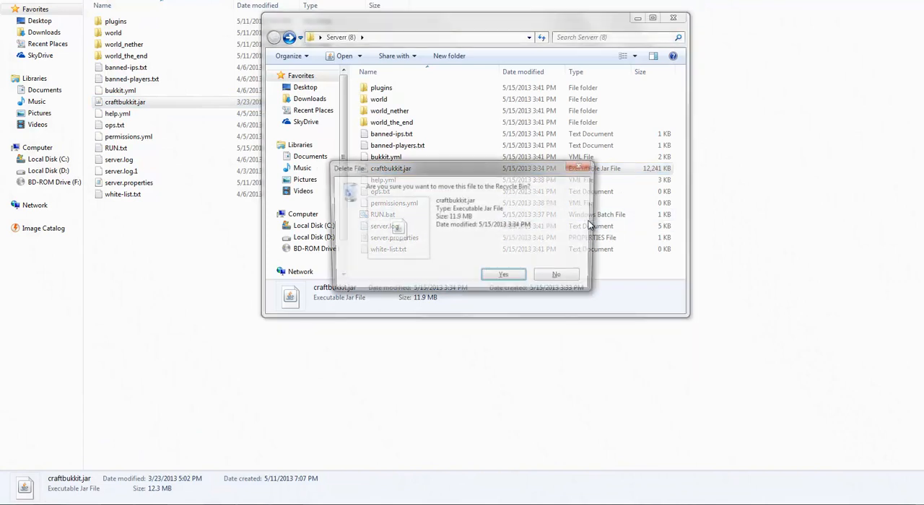
key("Return")
key("ctrl+v")
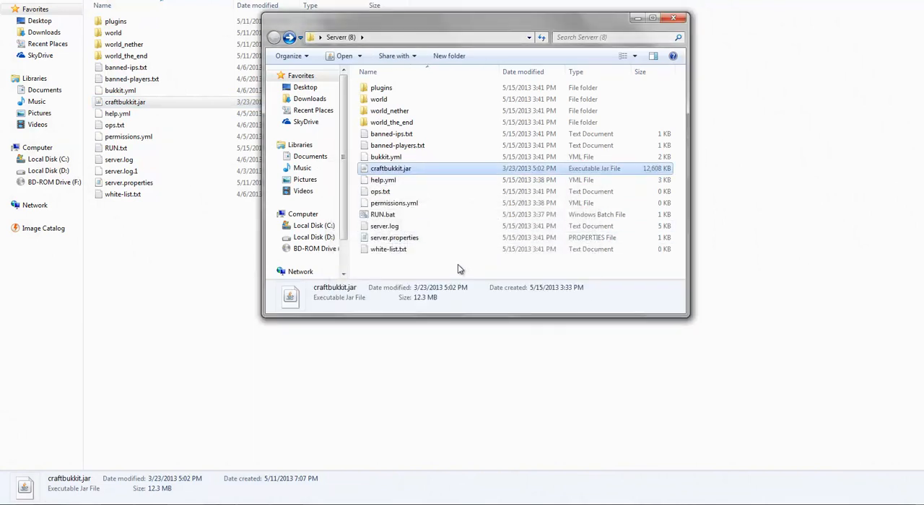
Start the server with RUN.bat, and launch Minecraft, logging in to reach its multiplayer server list.
double_click(383, 215)
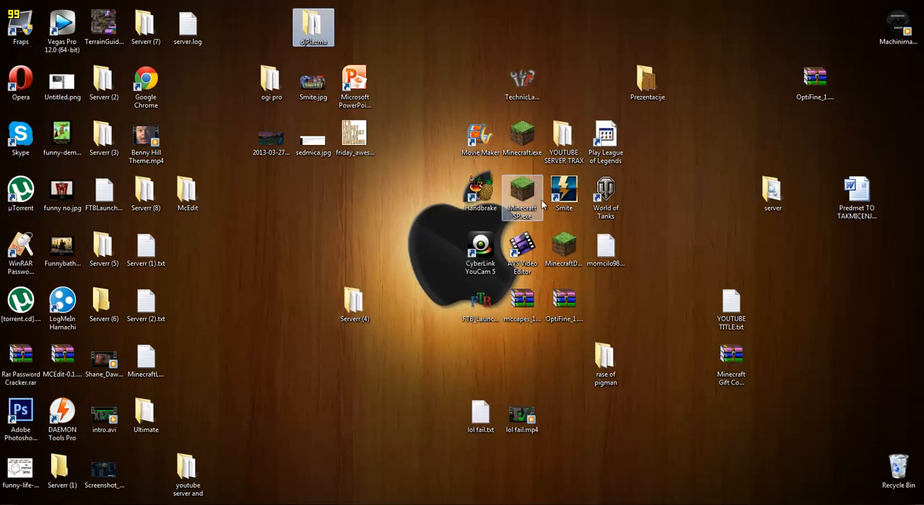
double_click(516, 163)
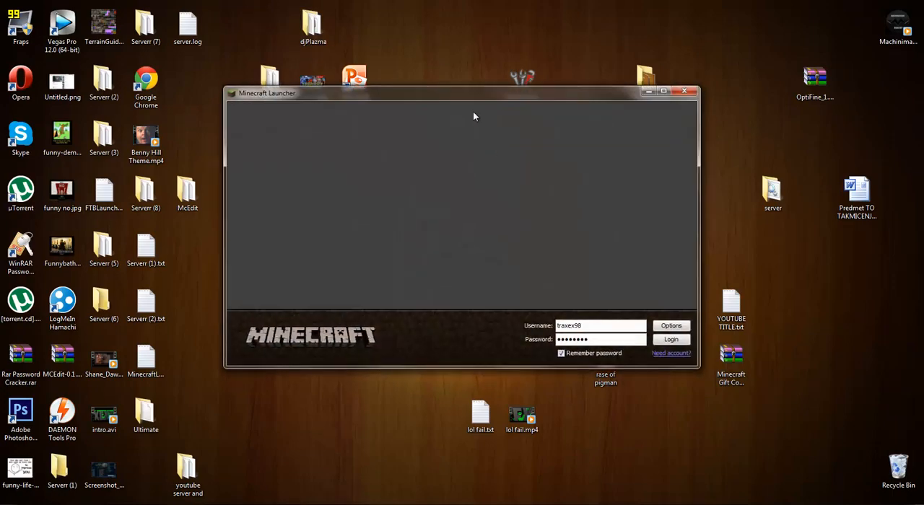
double_click(468, 93)
left_click(895, 482)
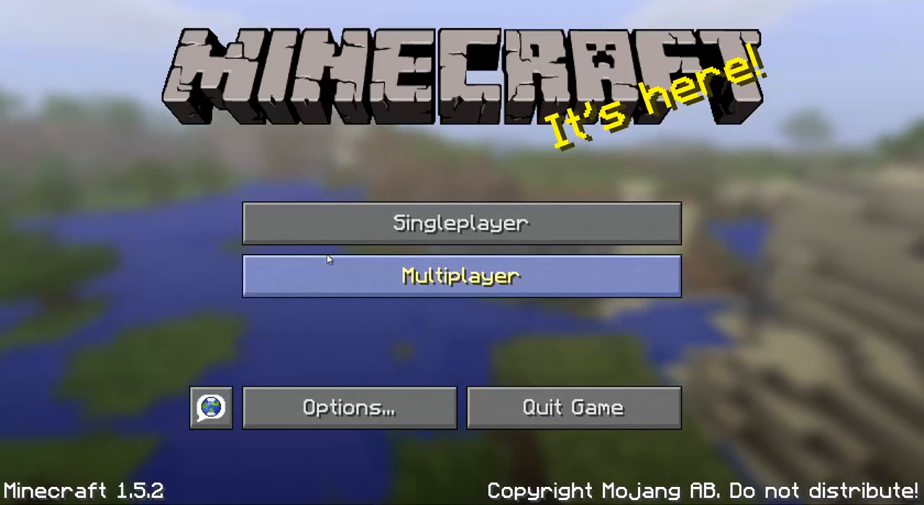
left_click(330, 262)
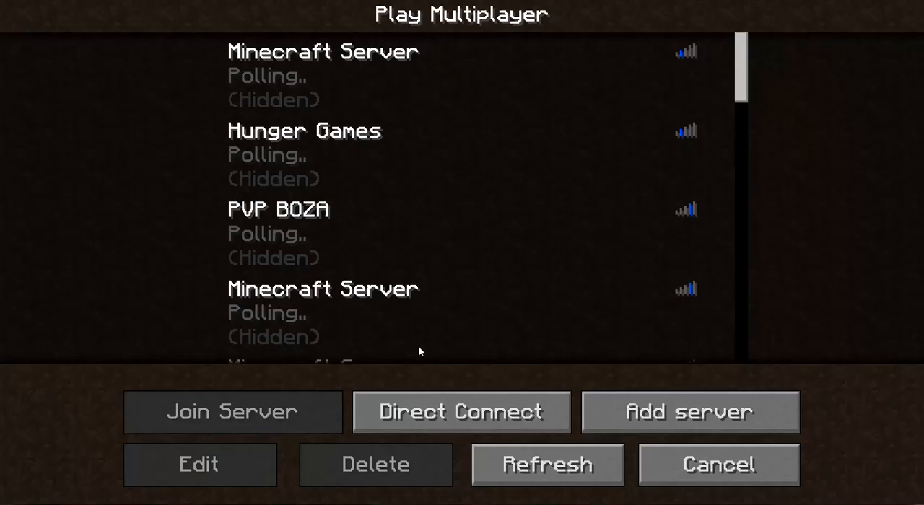
Start a direct connection in Minecraft and copy this computer's IPv4 address from LogMeIn Hamachi.
left_click(470, 419)
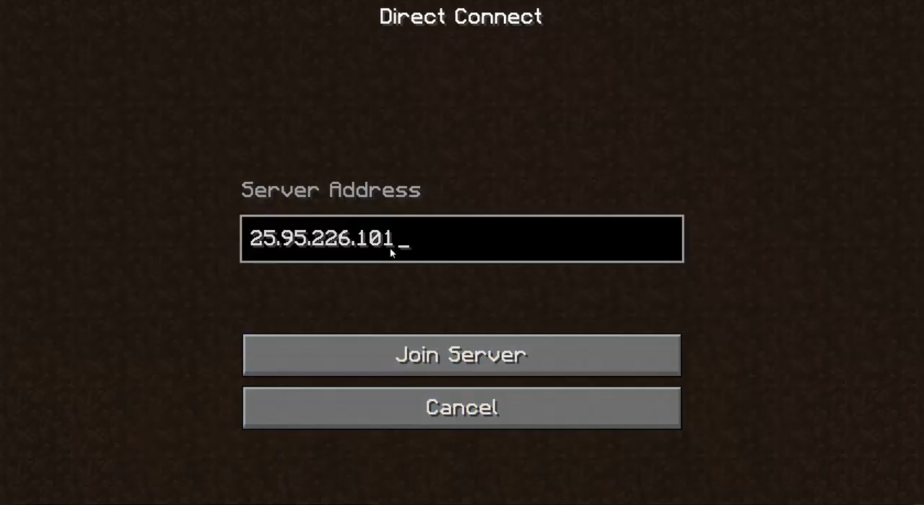
mouse_move(117, 504)
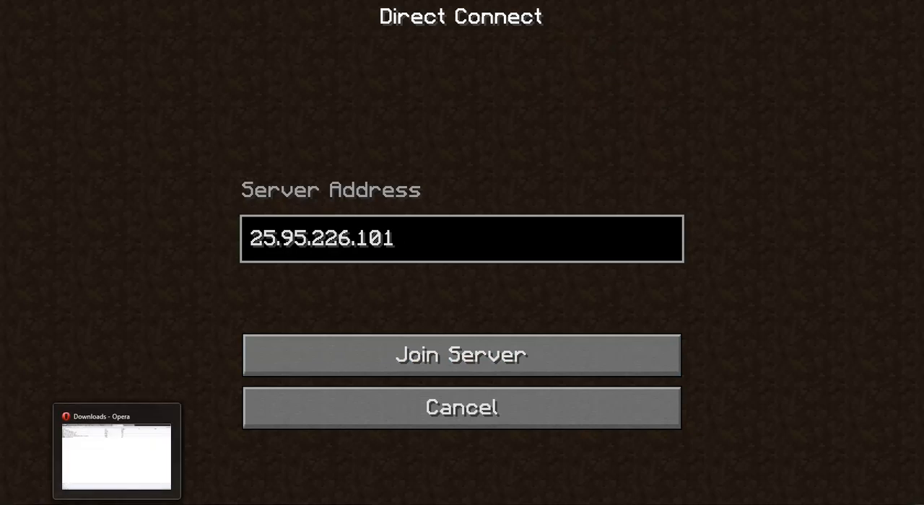
left_click(828, 504)
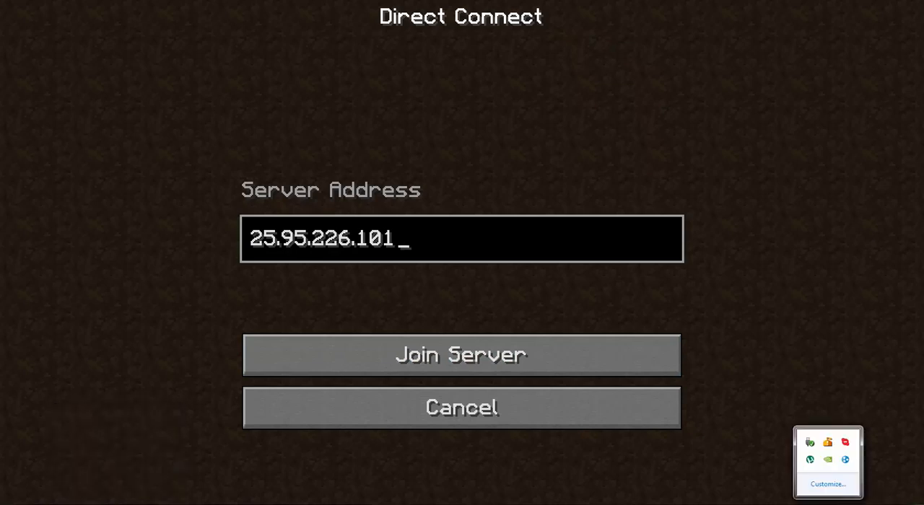
left_click(845, 461)
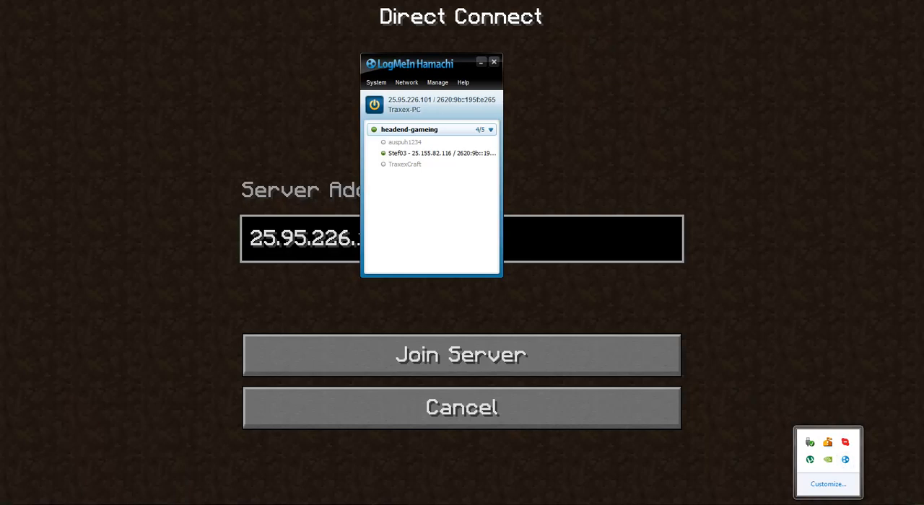
right_click(409, 100)
left_click(425, 109)
left_click(480, 62)
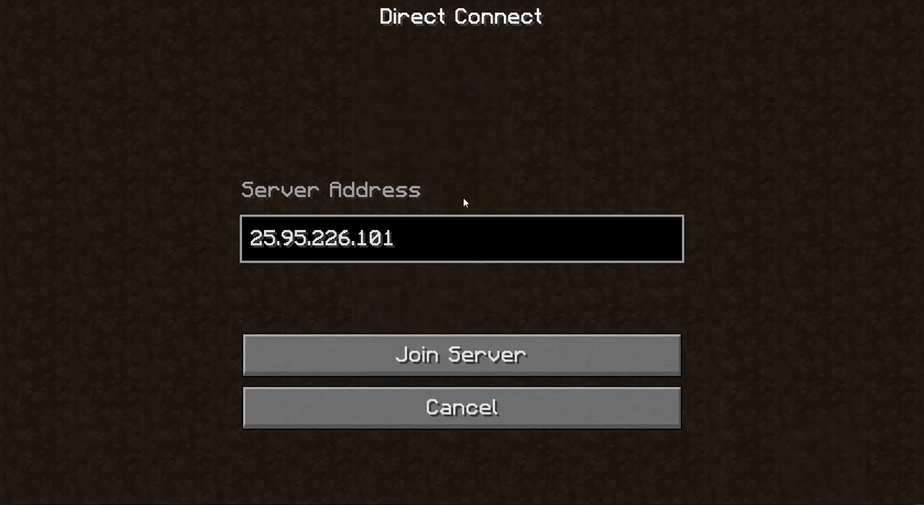
Replace the server address with the copied 25.95.226.101, try to join the server and leave the connection result screen.
key("BackSpace")
key("BackSpace")
key("BackSpace")
key("BackSpace")
key("BackSpace")
key("BackSpace")
key("BackSpace")
key("BackSpace")
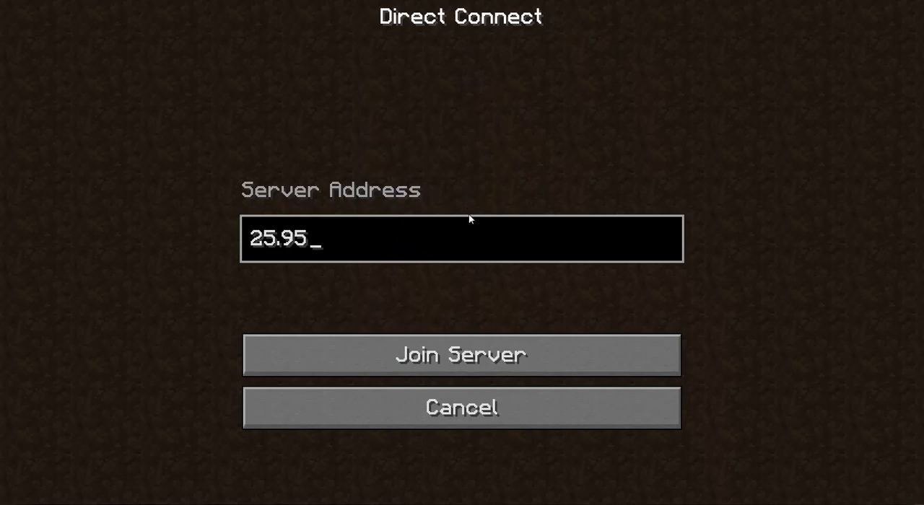
key("BackSpace")
key("BackSpace")
key("BackSpace")
key("BackSpace")
key("BackSpace")
key("ctrl+v")
key("Return")
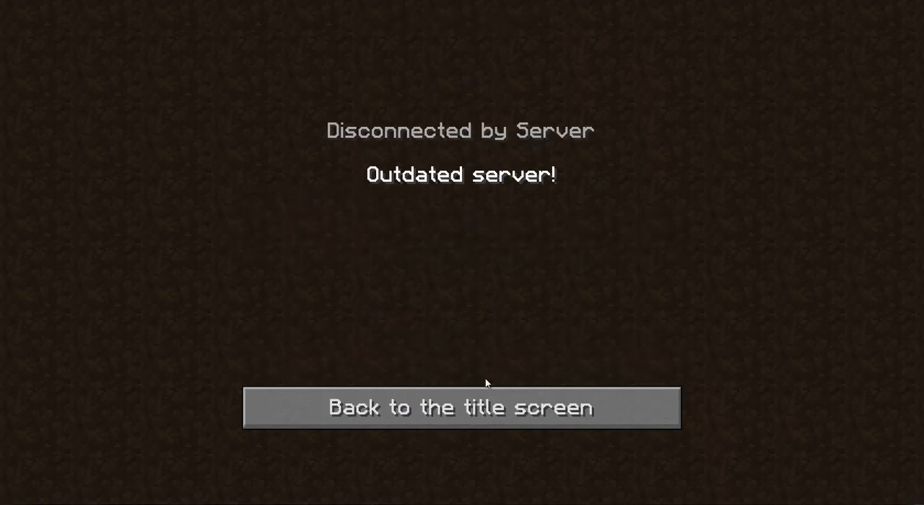
left_click(506, 424)
Switch to the server console, shut the server down with the stop command and close the console.
key("alt+Tab")
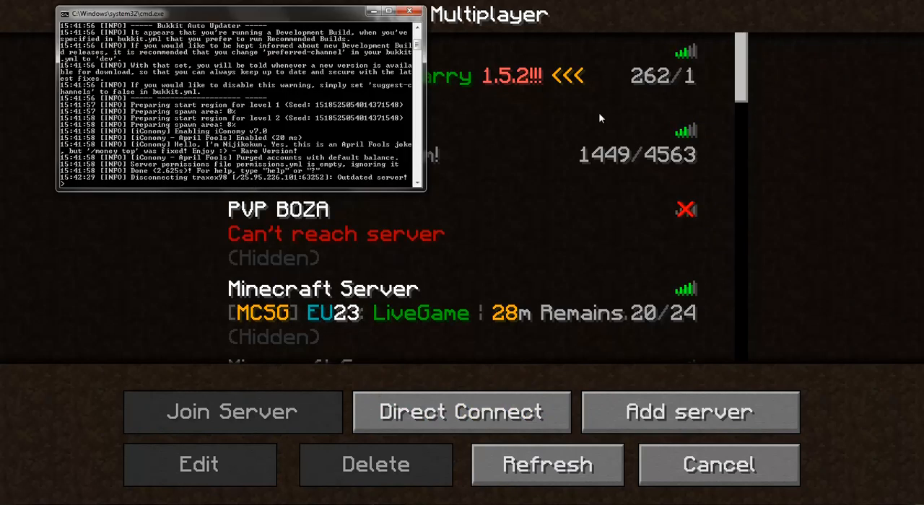
type("stop")
key("Return")
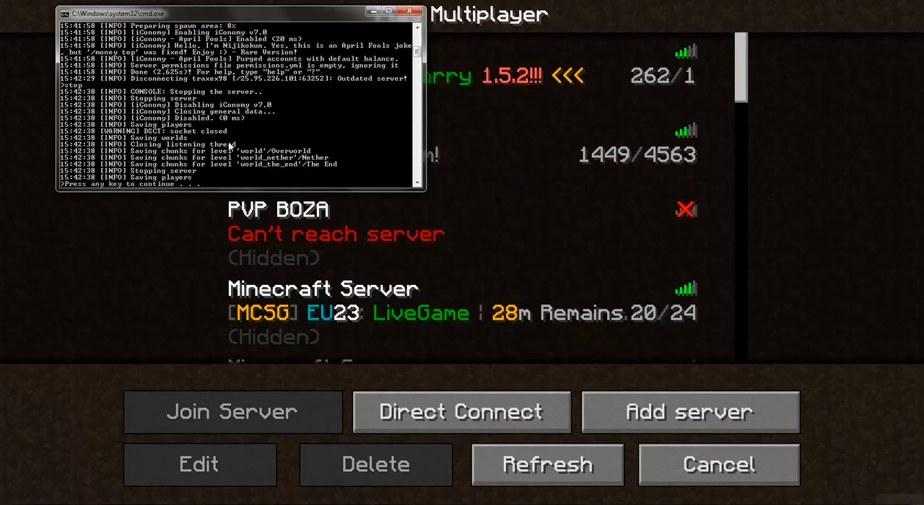
key("Return")
left_click(213, 405)
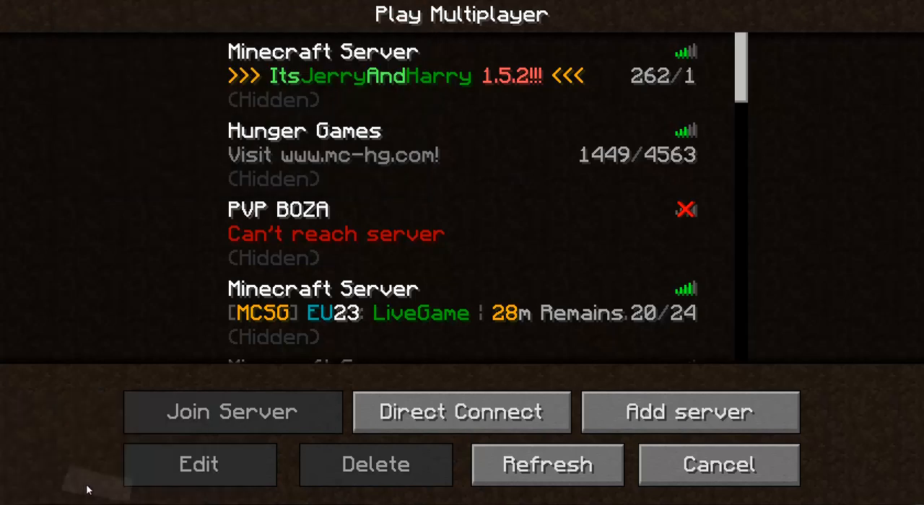
Switch to Opera and search Google for "craftbukkit 1.5.2".
left_click(145, 504)
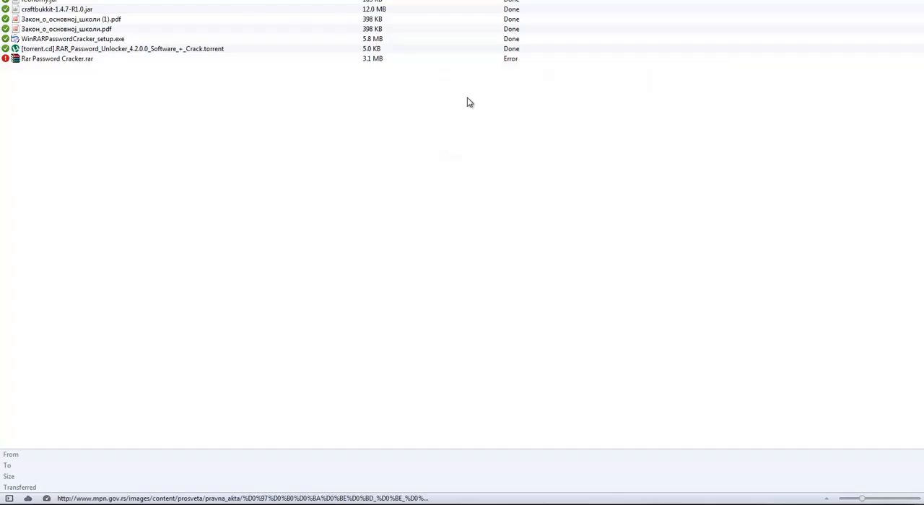
left_click(343, 1)
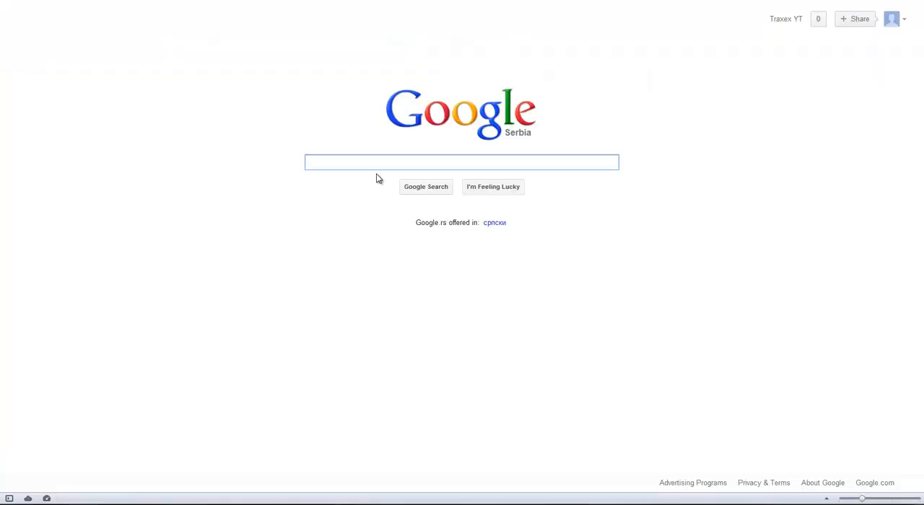
type("cra")
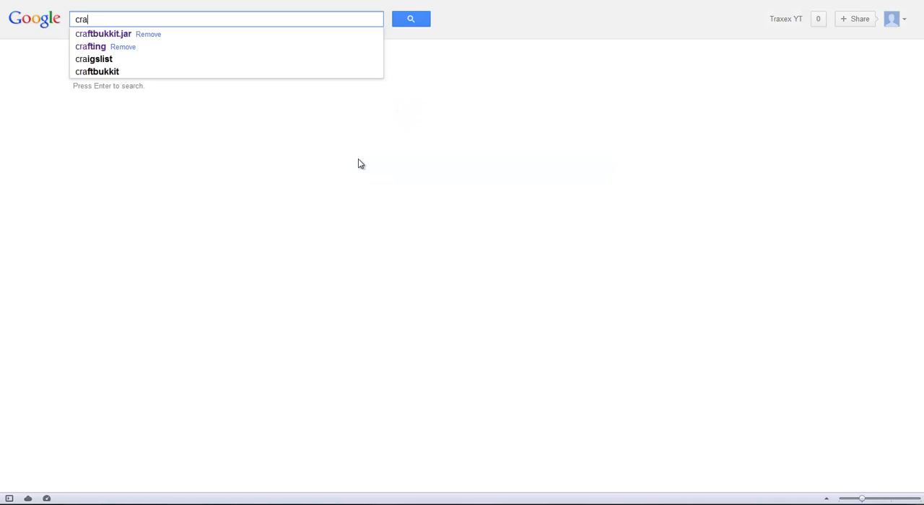
type("ftbukkit")
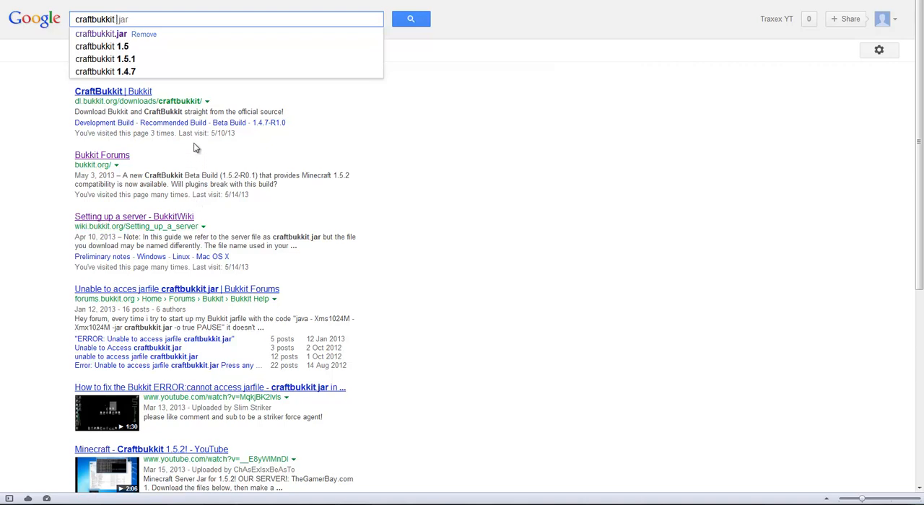
left_click(148, 59)
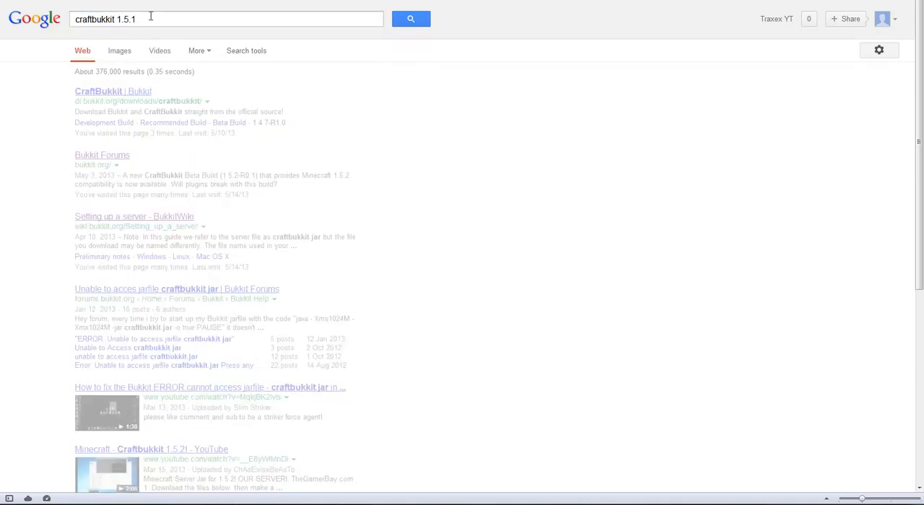
key("BackSpace")
type("2")
key("Return")
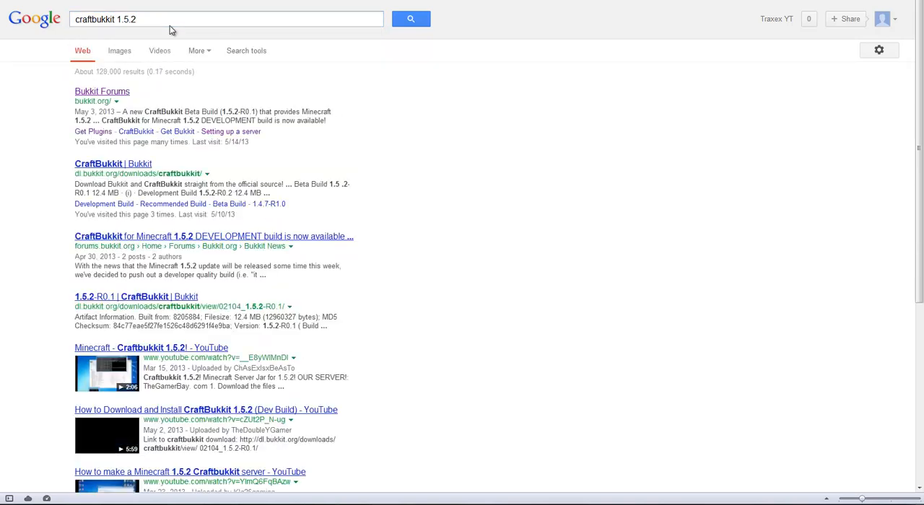
Look through the Bukkit Forums home page for a CraftBukkit 1.5.2 download and return to the search results.
left_click(116, 92)
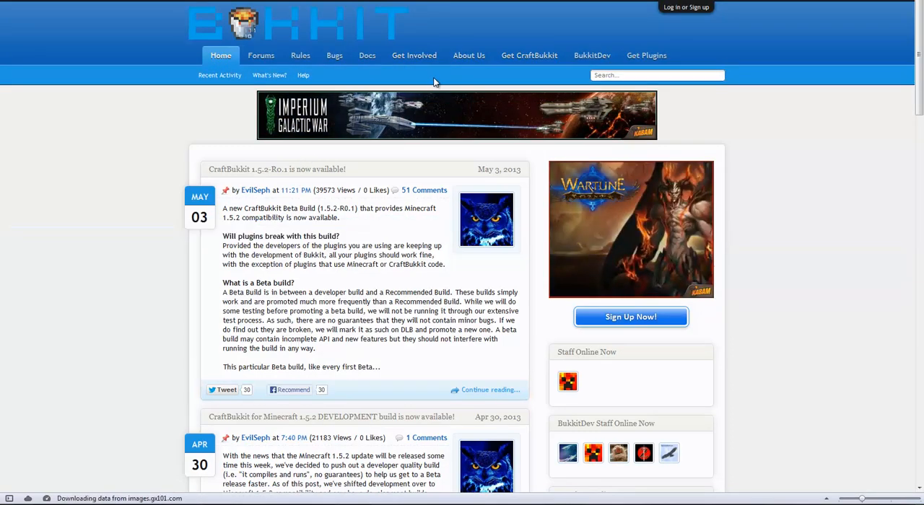
scroll(433, 82, "down", 5)
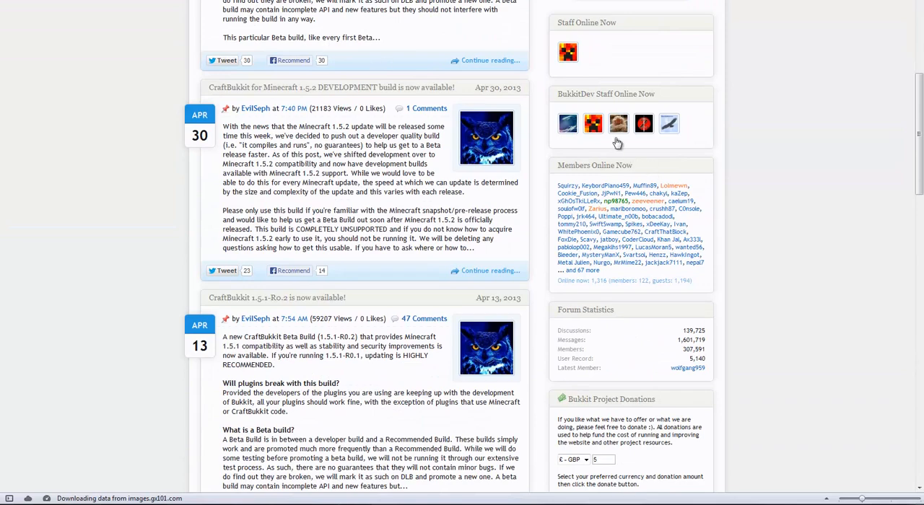
scroll(638, 188, "down", 3)
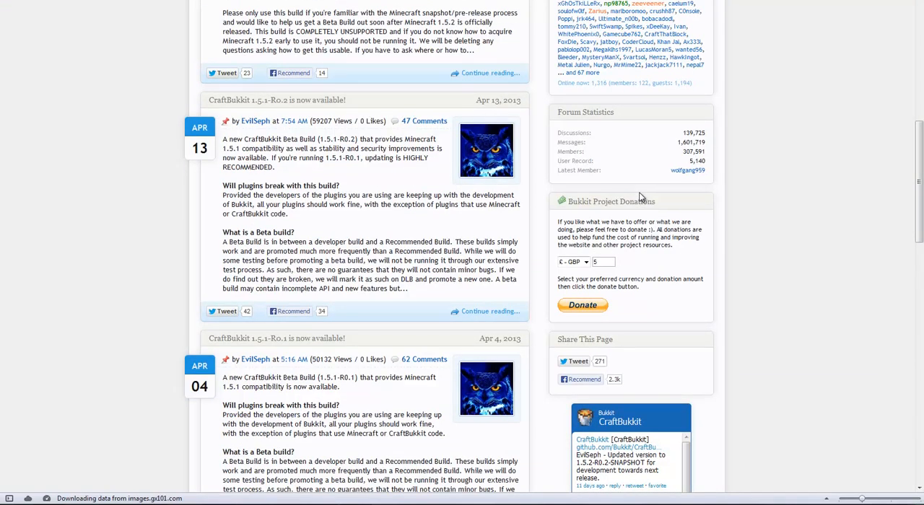
scroll(638, 197, "down", 5)
scroll(706, 326, "down", 7)
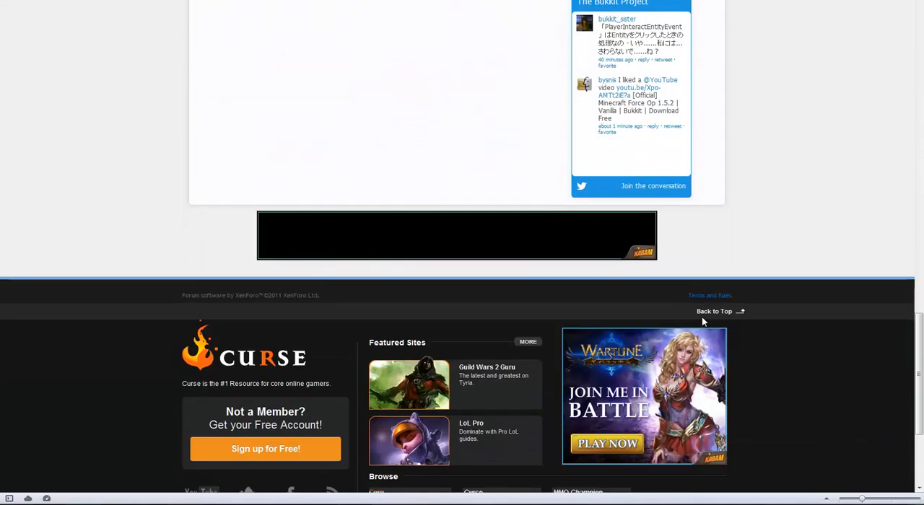
left_click(703, 314)
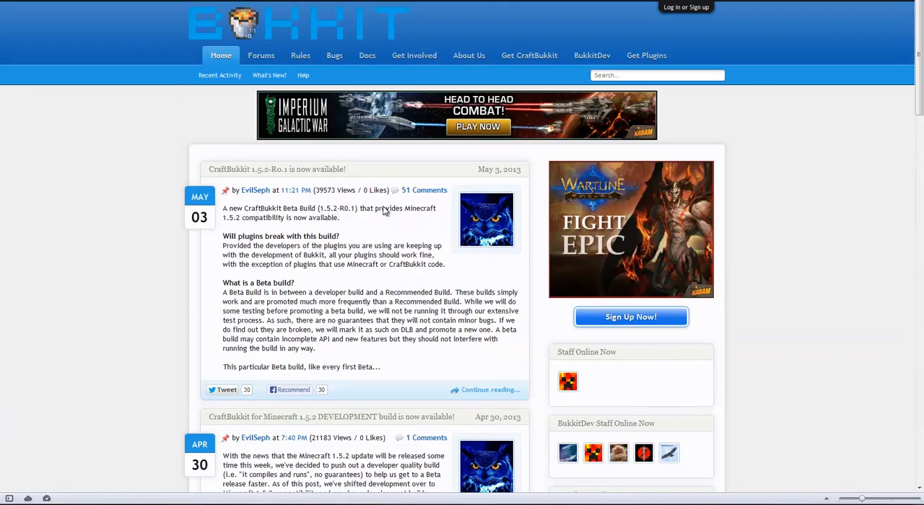
key("alt+Left")
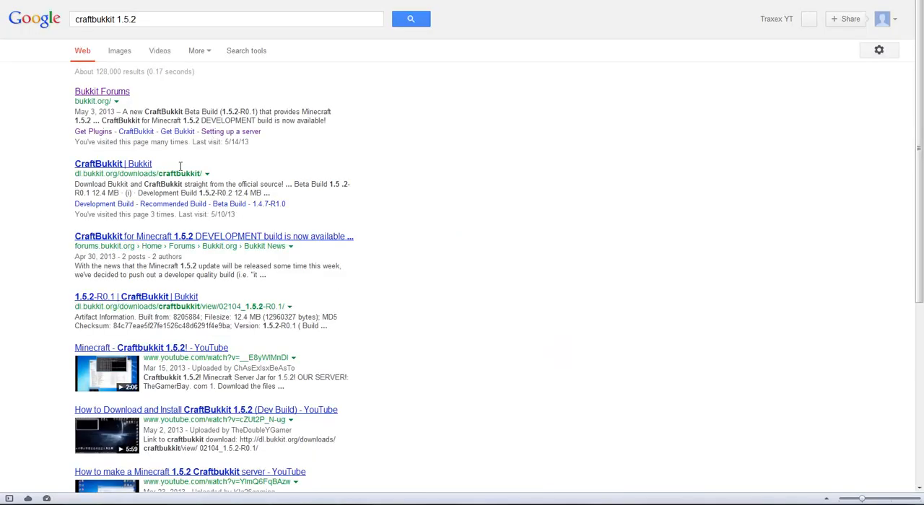
Open the CraftBukkit downloads page on dl.bukkit.org and choose to save development build #2775, version 1.5.2-R0.2.
left_click(129, 165)
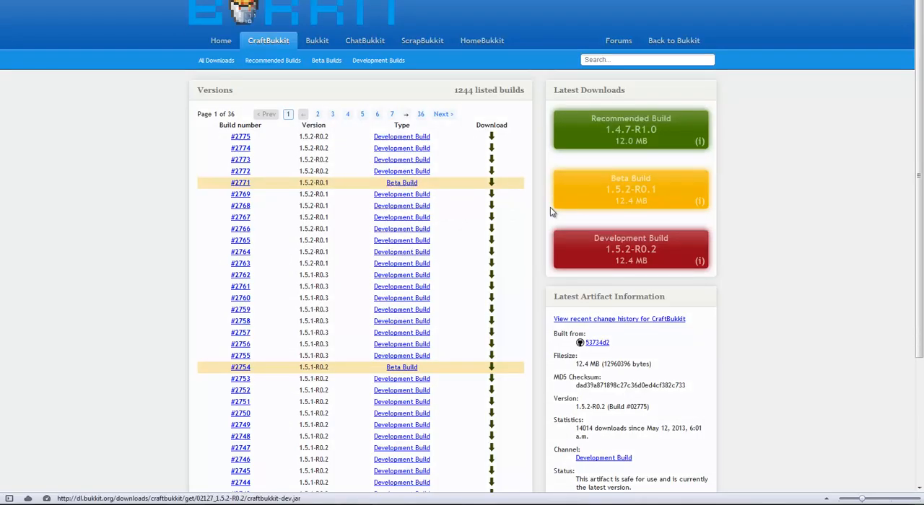
left_click(490, 140)
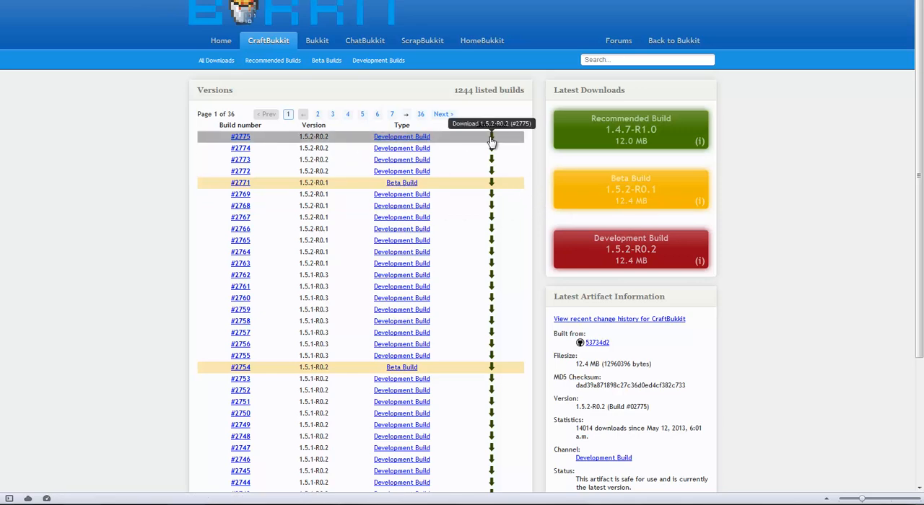
left_click(435, 261)
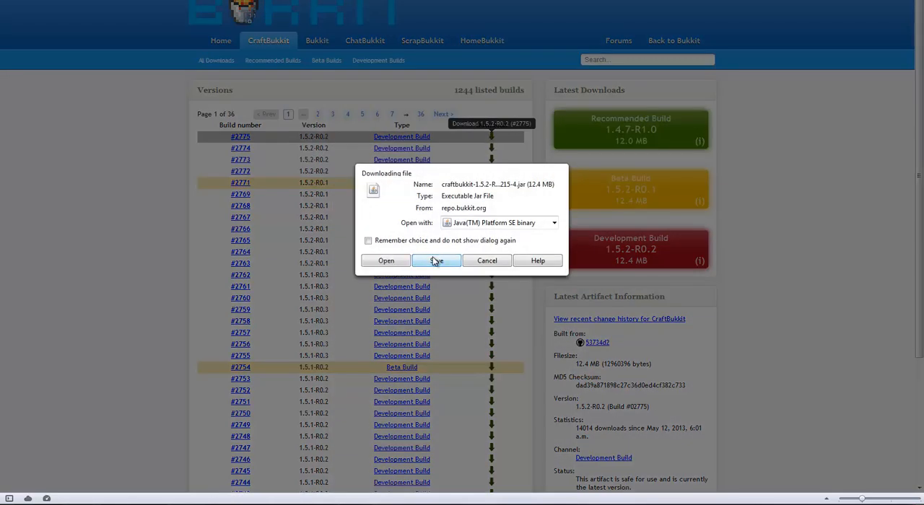
Name the download craftbukkit.jar and save it in the server folder, replacing the existing file.
left_click(181, 147)
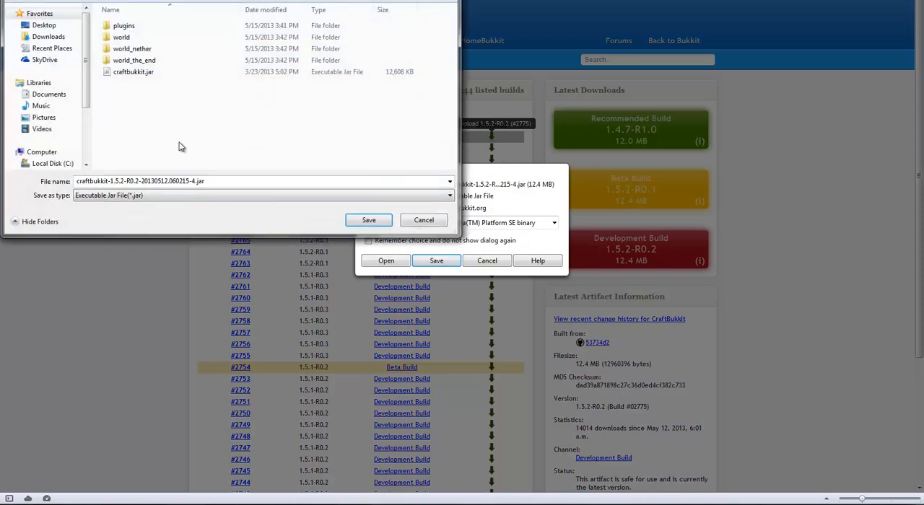
double_click(197, 181)
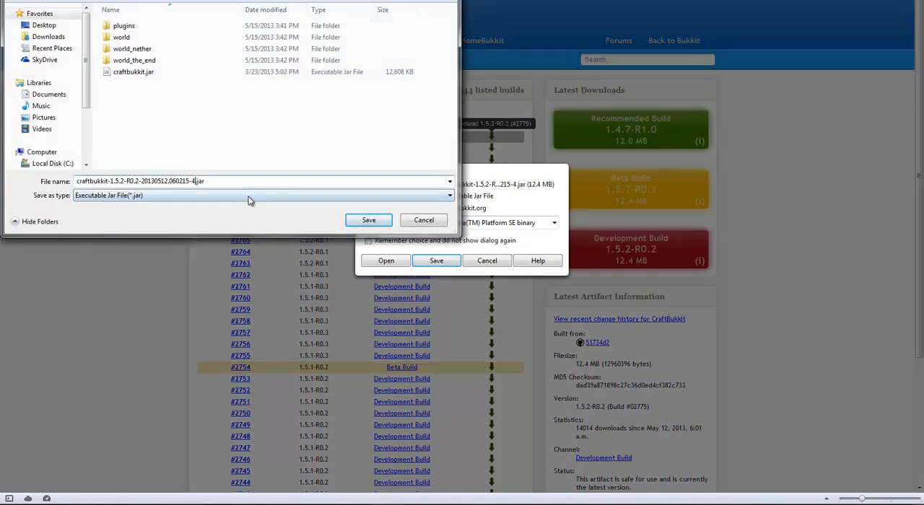
key("BackSpace")
key("BackSpace")
key("BackSpace")
key("BackSpace")
key("BackSpace")
key("BackSpace")
key("BackSpace")
key("BackSpace")
key("BackSpace")
key("BackSpace")
key("BackSpace")
key("BackSpace")
key("BackSpace")
key("BackSpace")
key("BackSpace")
key("BackSpace")
key("BackSpace")
key("BackSpace")
key("BackSpace")
key("BackSpace")
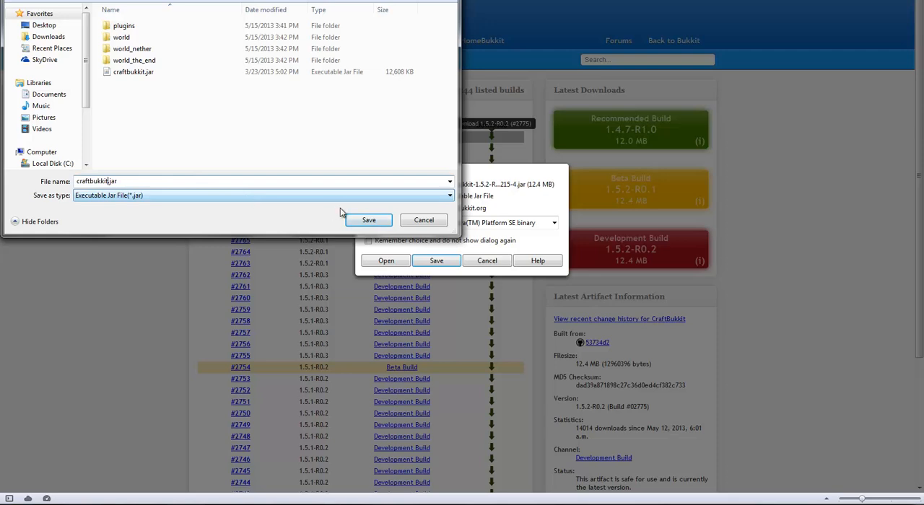
left_click(367, 219)
left_click(508, 236)
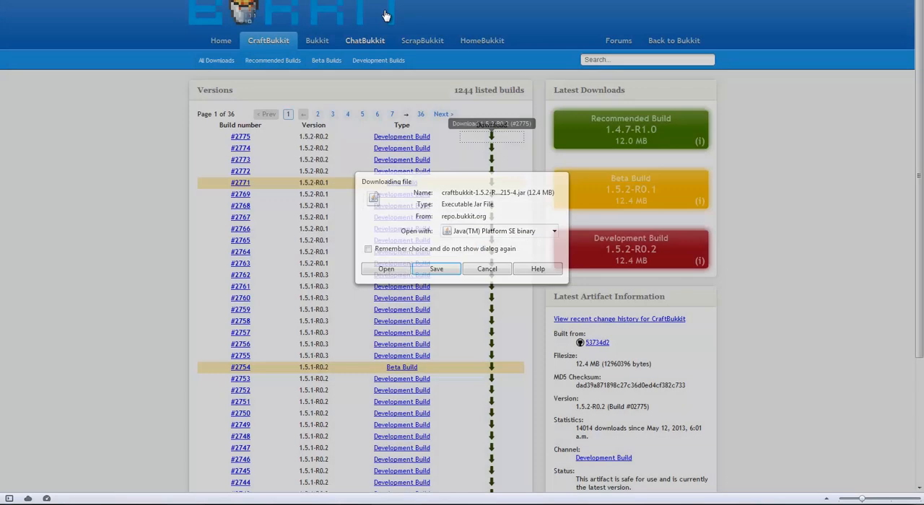
Switch to the Serverr (8) folder, try to start the server with RUN.bat and dismiss the console.
mouse_move(46, 498)
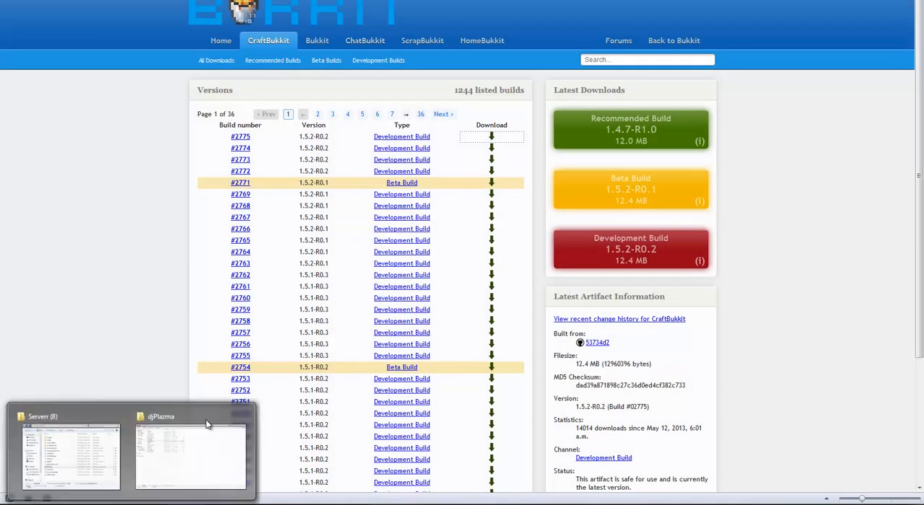
left_click(29, 446)
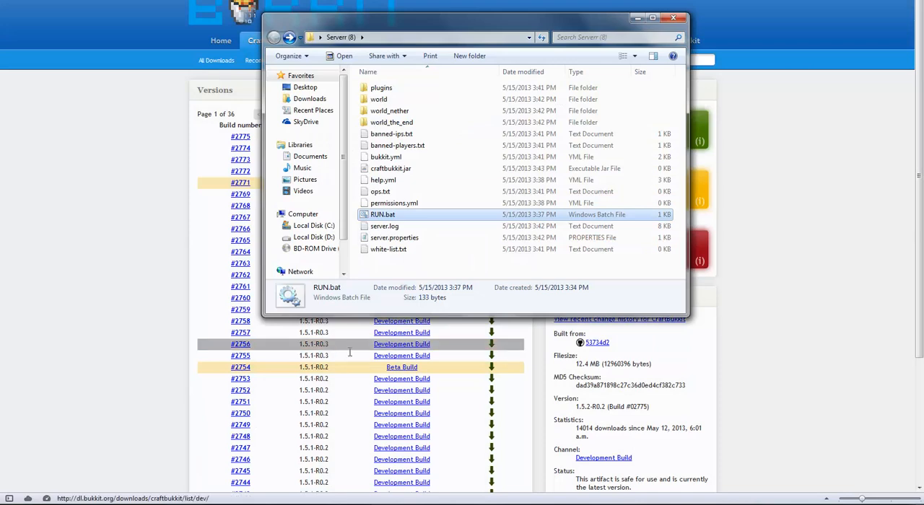
double_click(378, 218)
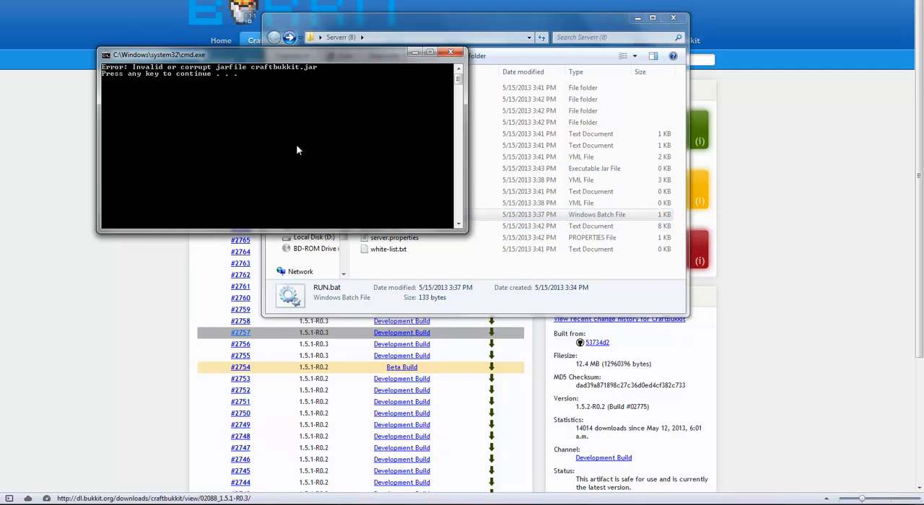
key("Return")
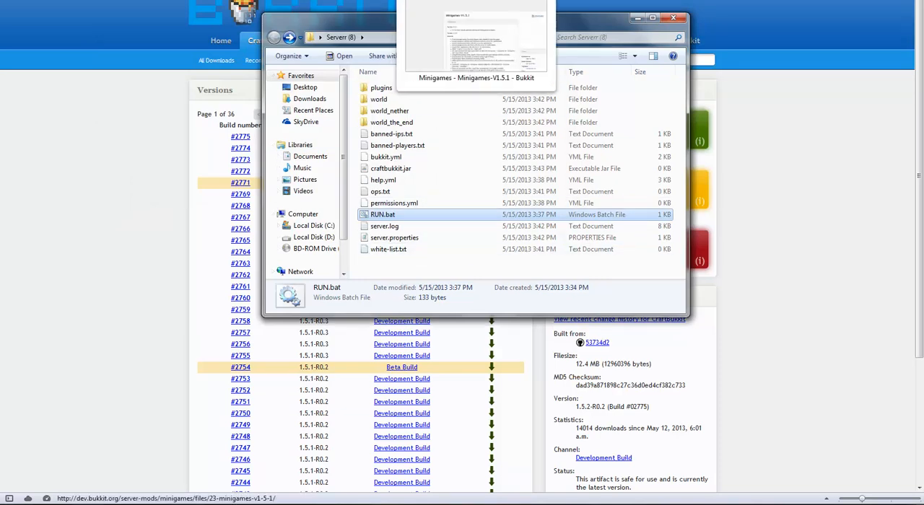
Switch to the Minigames-V1.5.1 page in Opera and download Minigames.jar into the server folder.
left_click(476, 43)
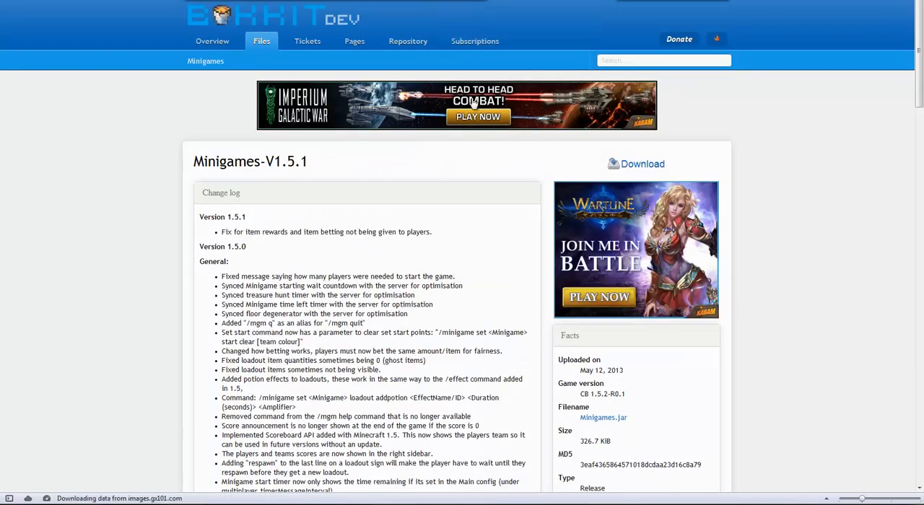
left_click(652, 169)
left_click(436, 260)
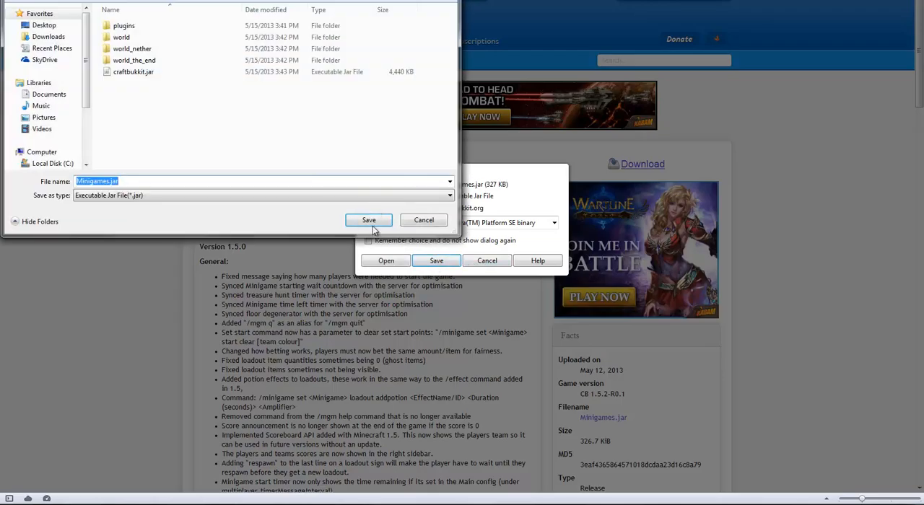
left_click(371, 223)
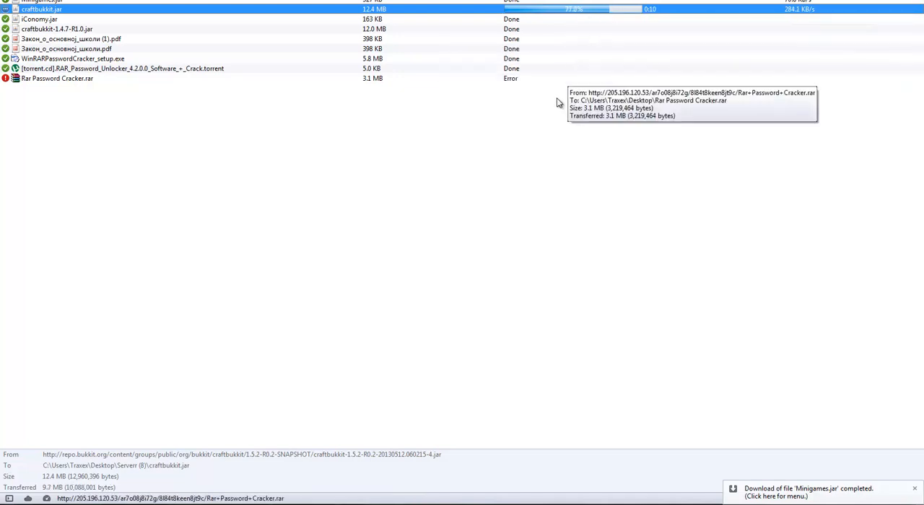
Remove the PDF, password cracker and torrent entries from the browser's download list.
left_click(99, 40)
left_click(97, 49)
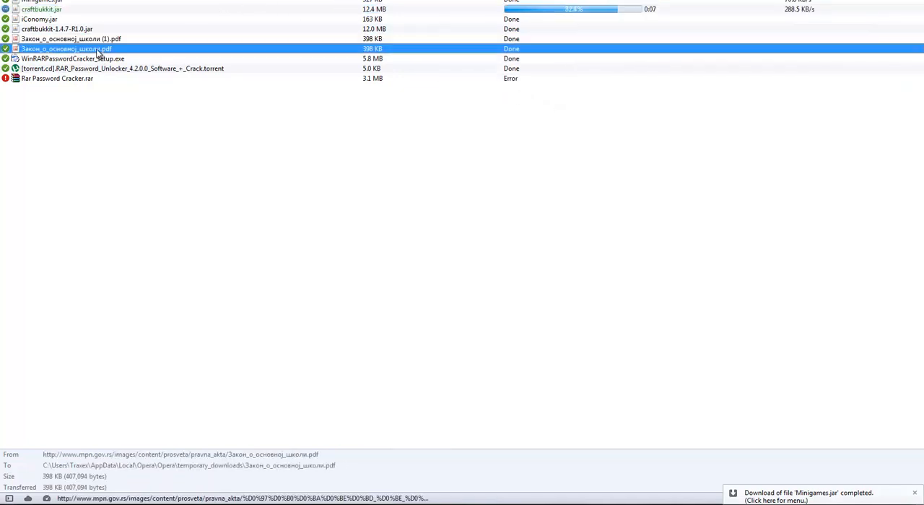
left_click_drag(92, 42, 97, 78)
key("Delete")
left_click(417, 65)
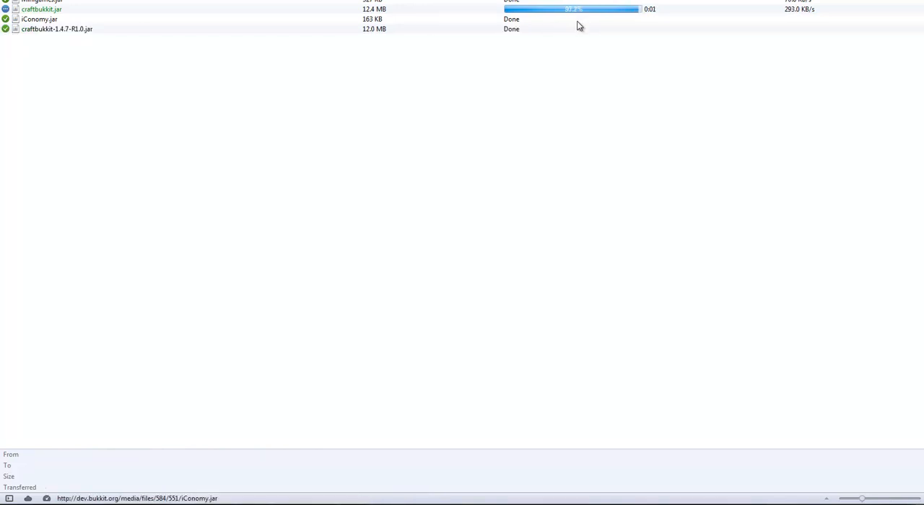
Switch back to the Serverr (8) folder and start the server with RUN.bat.
mouse_move(131, 504)
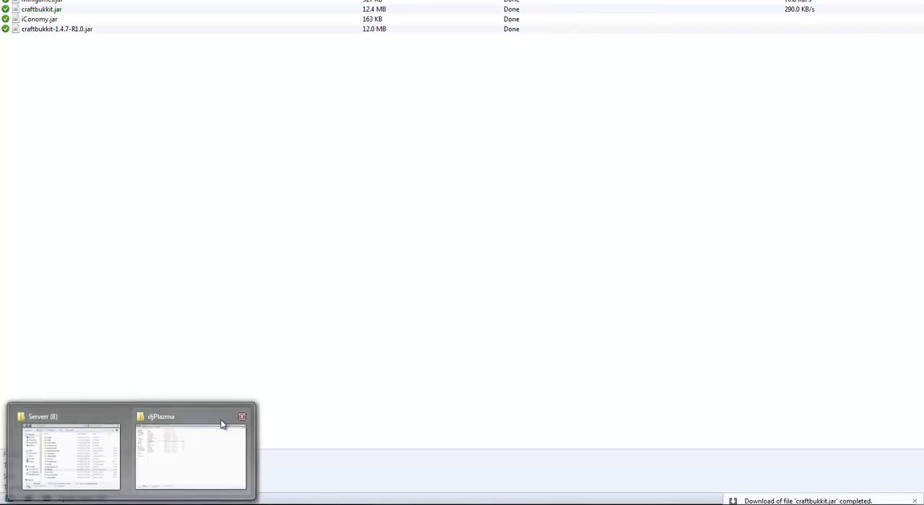
left_click(109, 444)
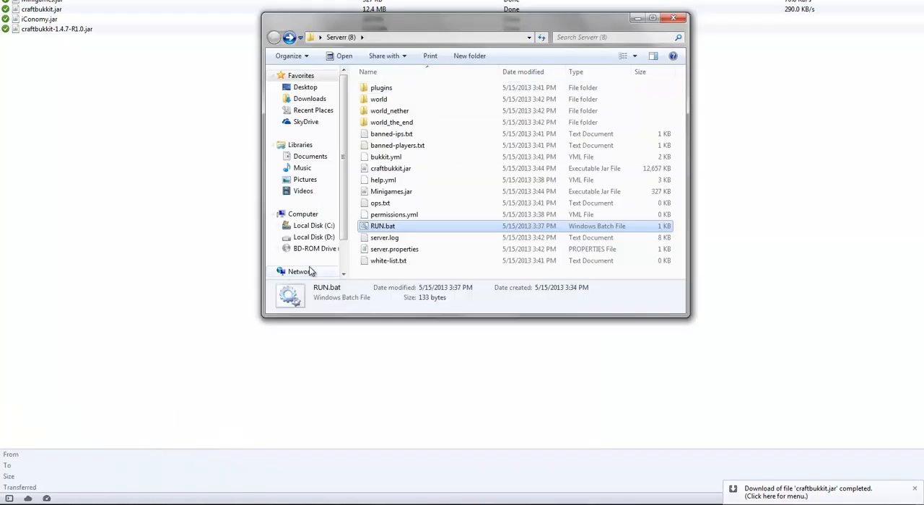
double_click(383, 226)
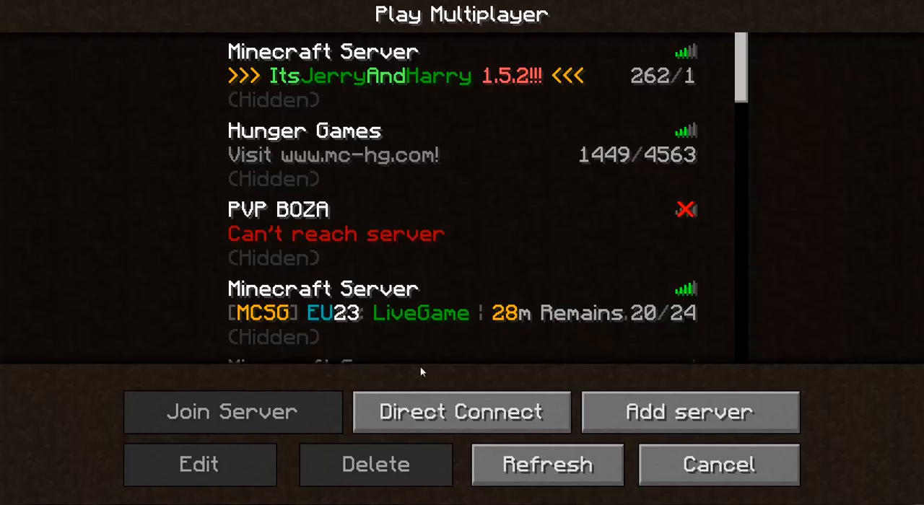
Join the server from Minecraft's multiplayer screen through a direct connection with the already entered address.
left_click(468, 397)
left_click(451, 344)
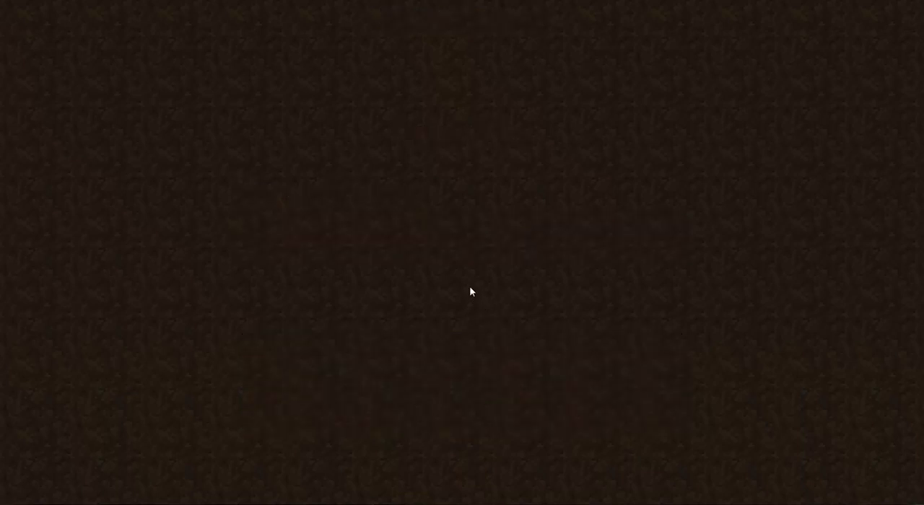
key("Tab")
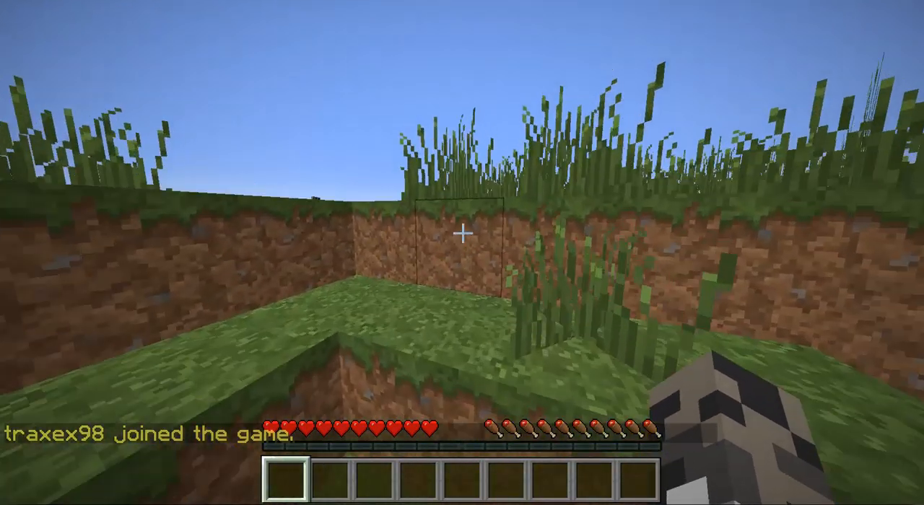
Switch to the server console, give the player operator rights with the op command and return to the game.
key("e")
key("alt+Tab")
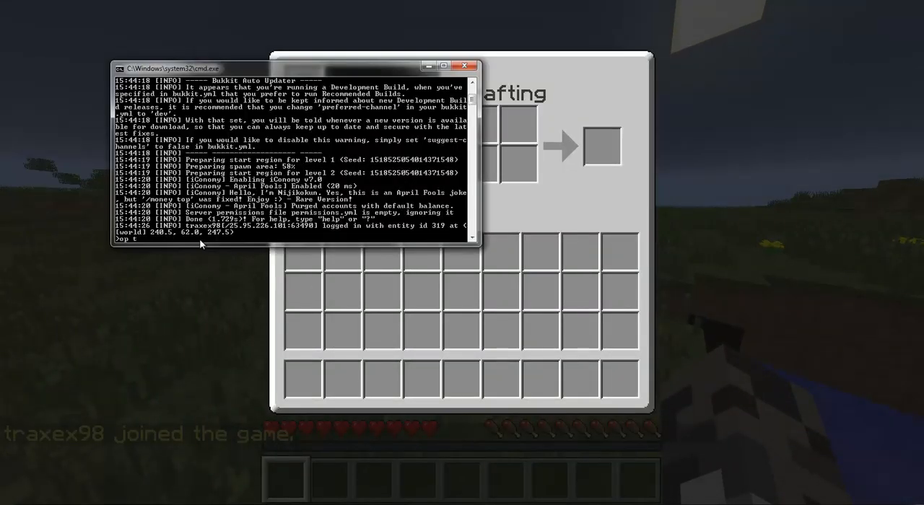
type("op traxex9")
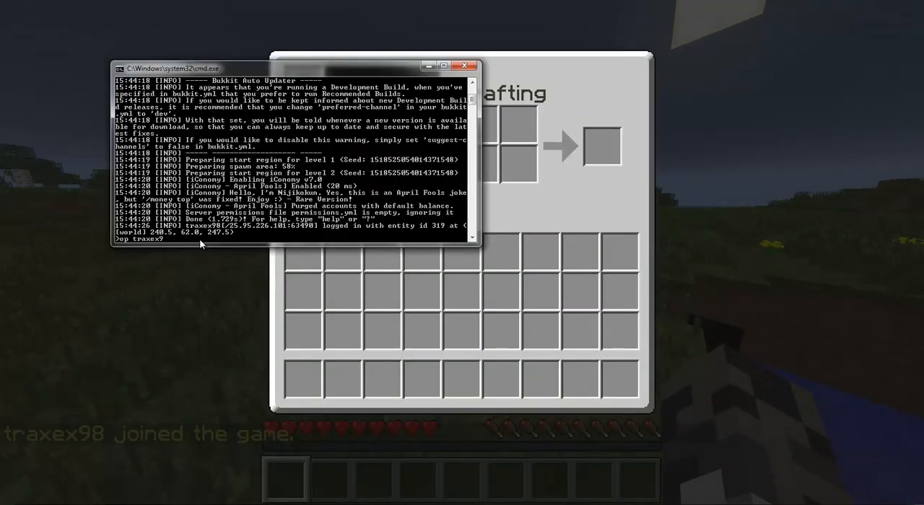
type("8")
key("Return")
key("alt+Tab")
key("e")
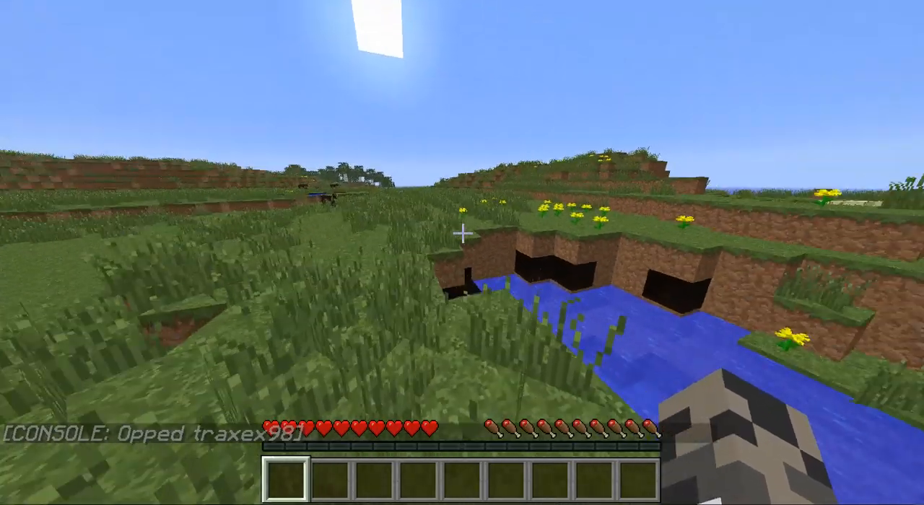
Check the player's iConomy balance in-game with the /money command and walk forward across the grass.
type("/money")
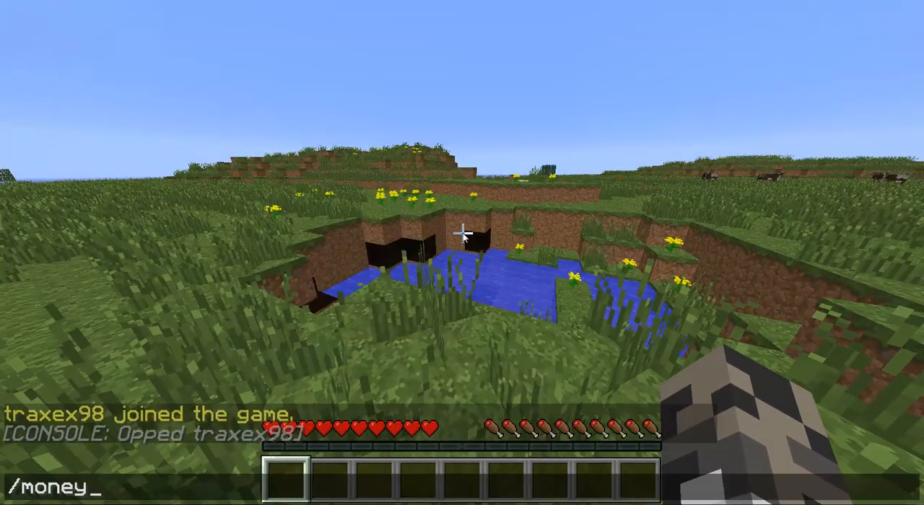
key("Return")
key("e")
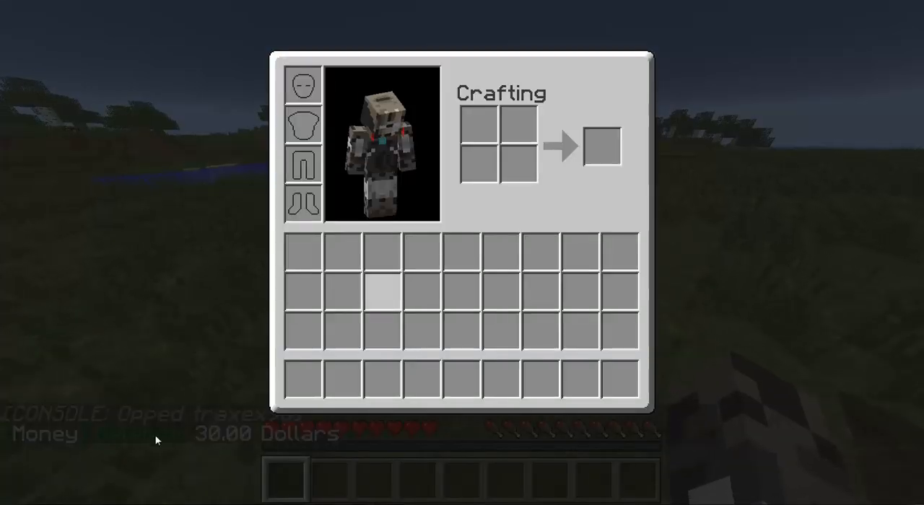
key("e")
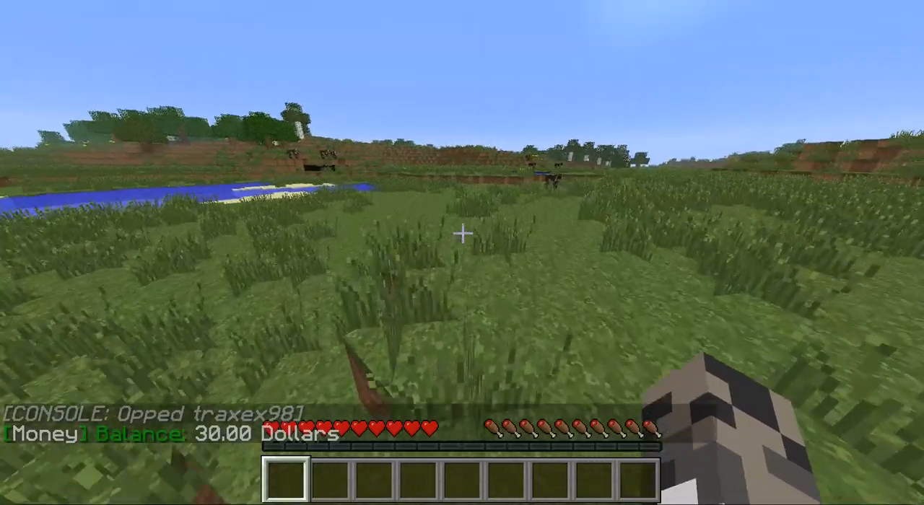
key("w")
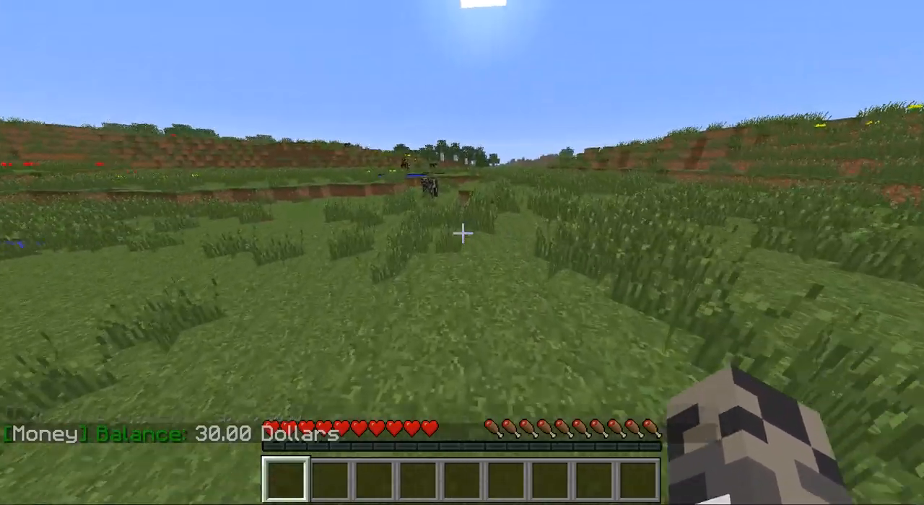
key("w")
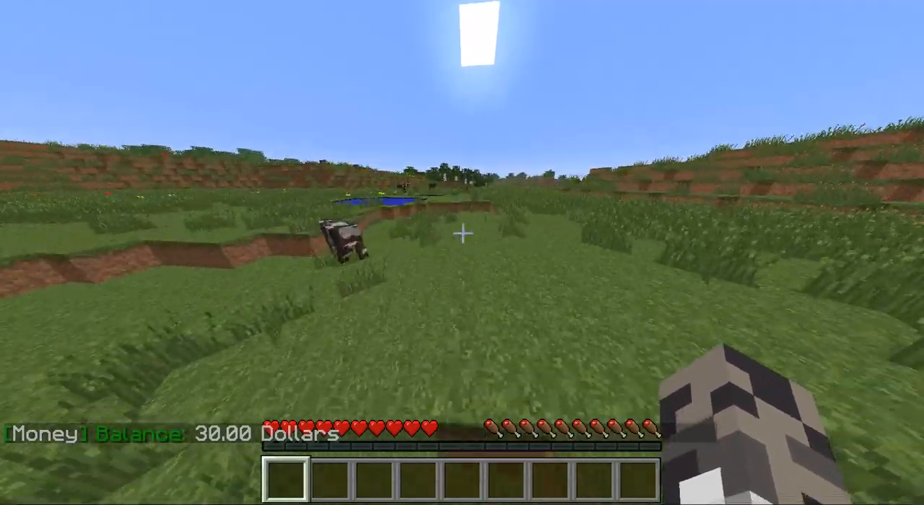
Walk across the grassland, cross the pond and continue over the meadow on the other side.
key("w")
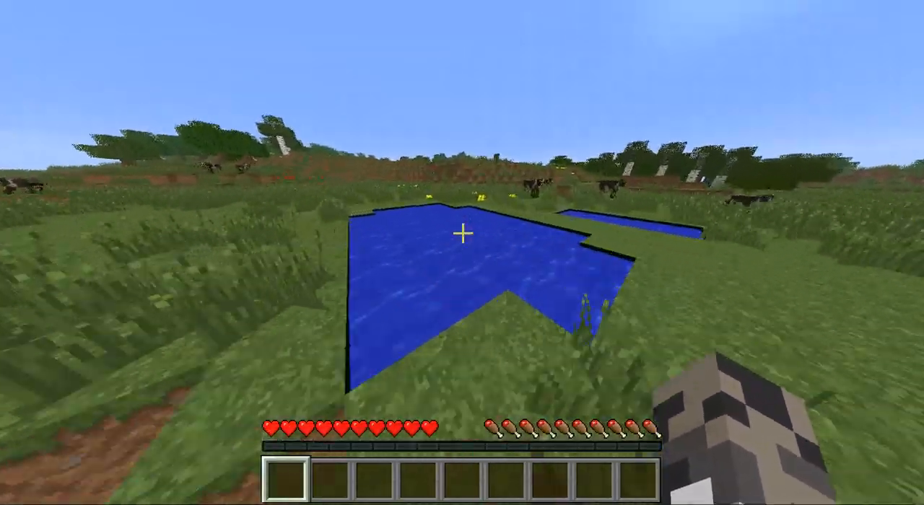
key("w")
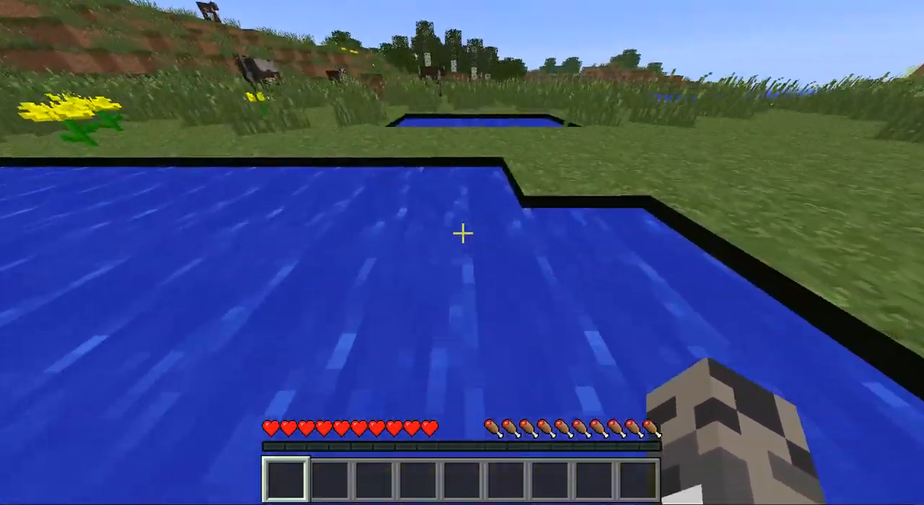
key("w")
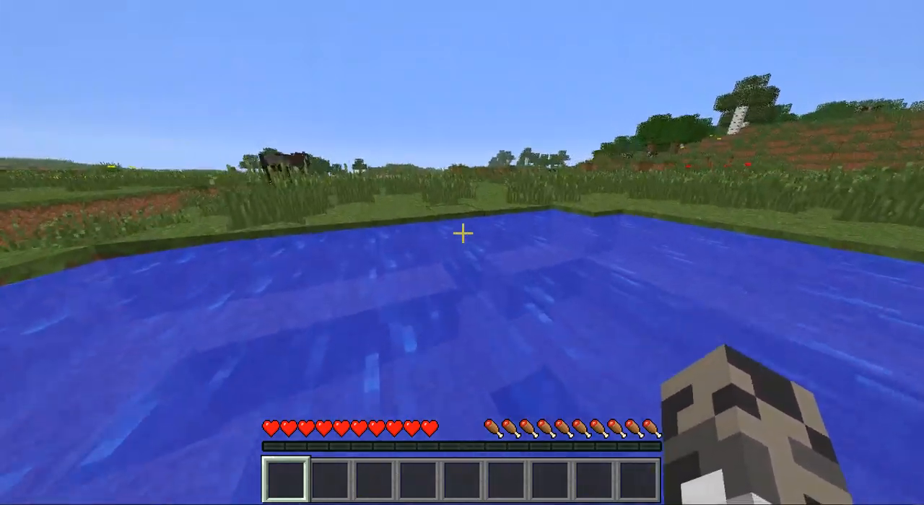
key("w")
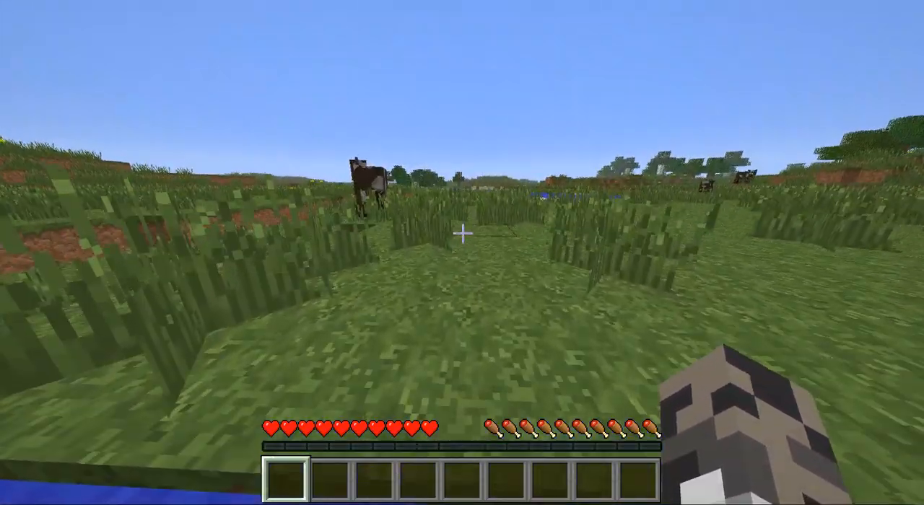
key("w")
key("space")
key("space")
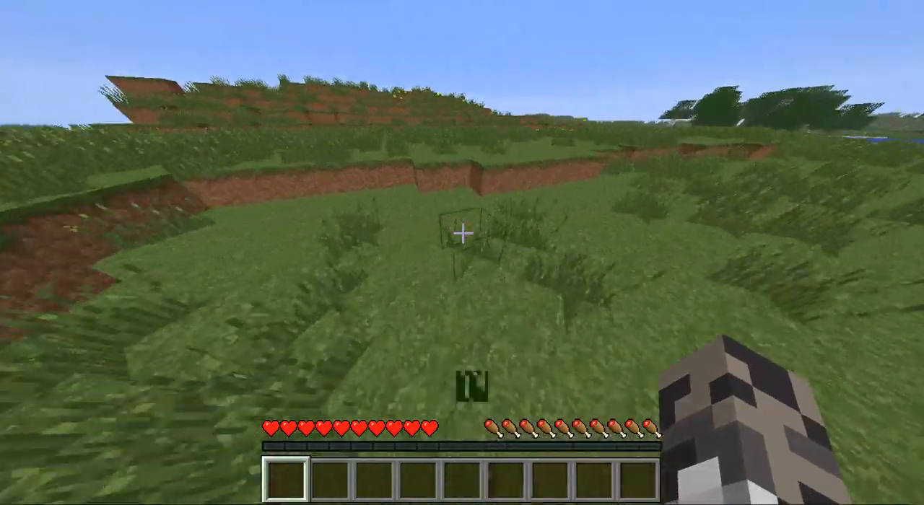
key("w")
Break the tall grass around the sunken pond to collect seeds.
left_click(462, 233)
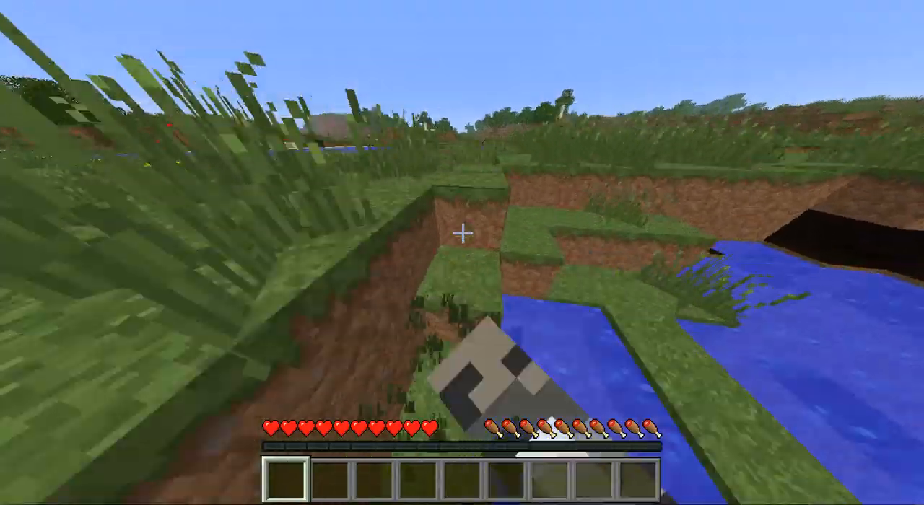
key("w")
key("space")
left_click(462, 233)
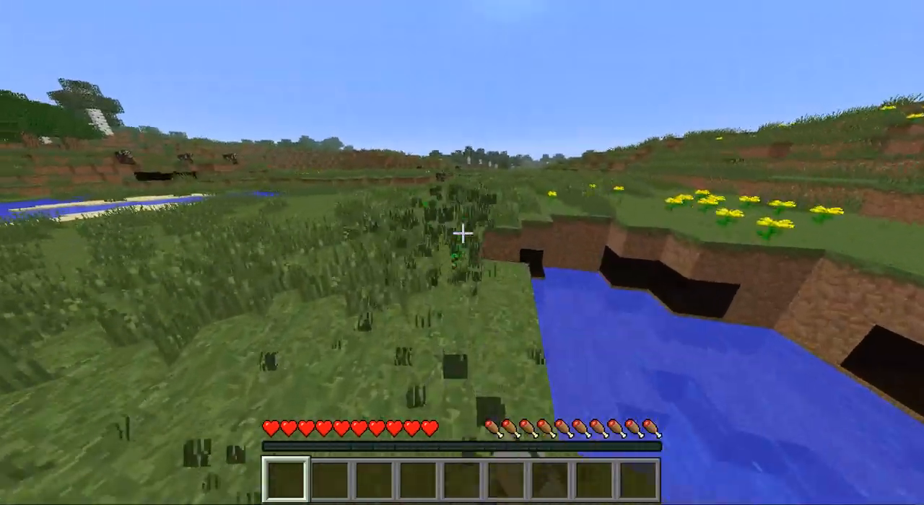
key("w")
left_click(463, 233)
left_click(463, 233)
left_click(463, 233)
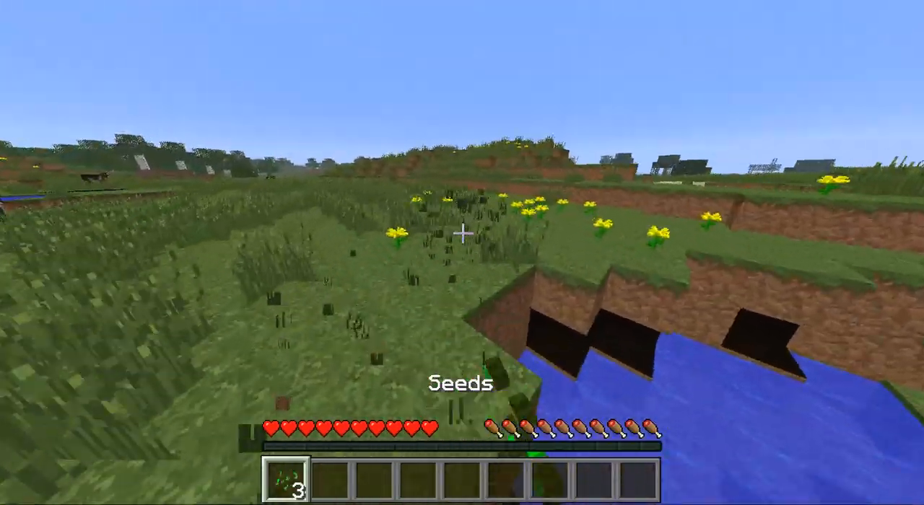
left_click(462, 233)
key("w")
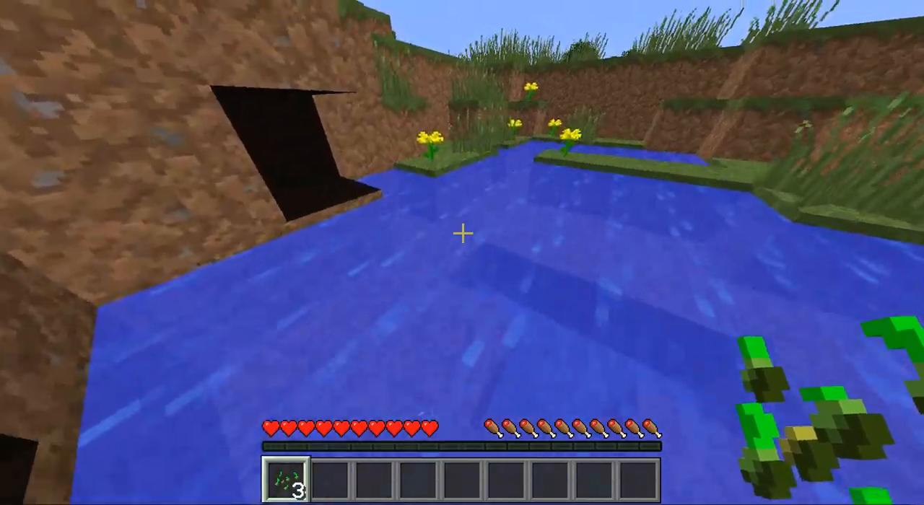
key("w")
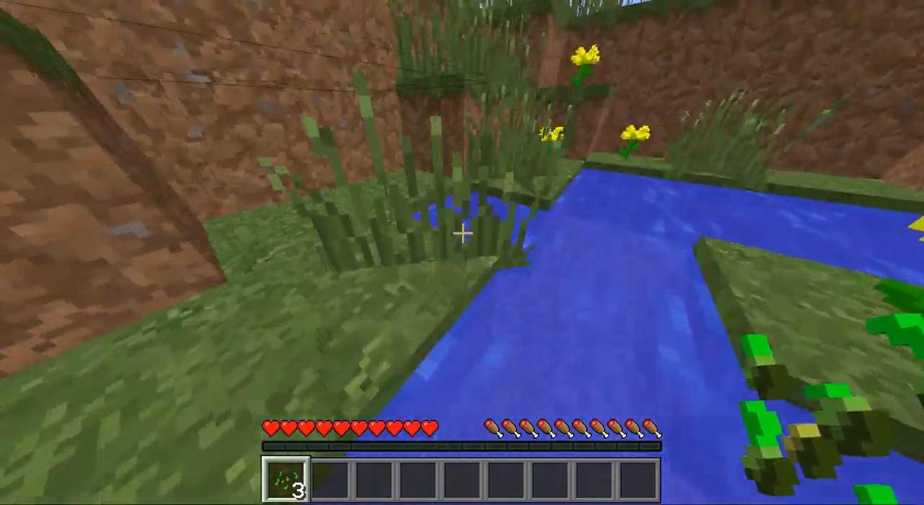
left_click(463, 233)
key("w")
left_click(462, 233)
key("space")
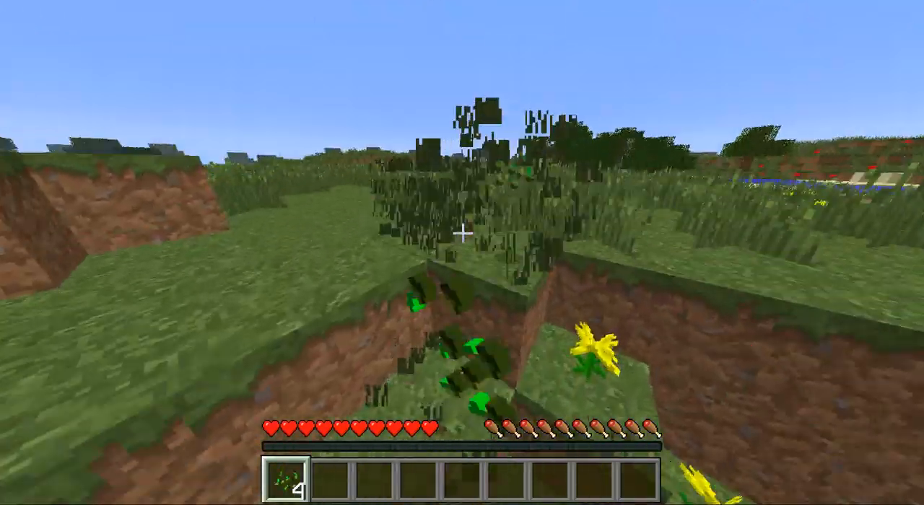
left_click(461, 233)
key("w")
left_click(463, 233)
key("s")
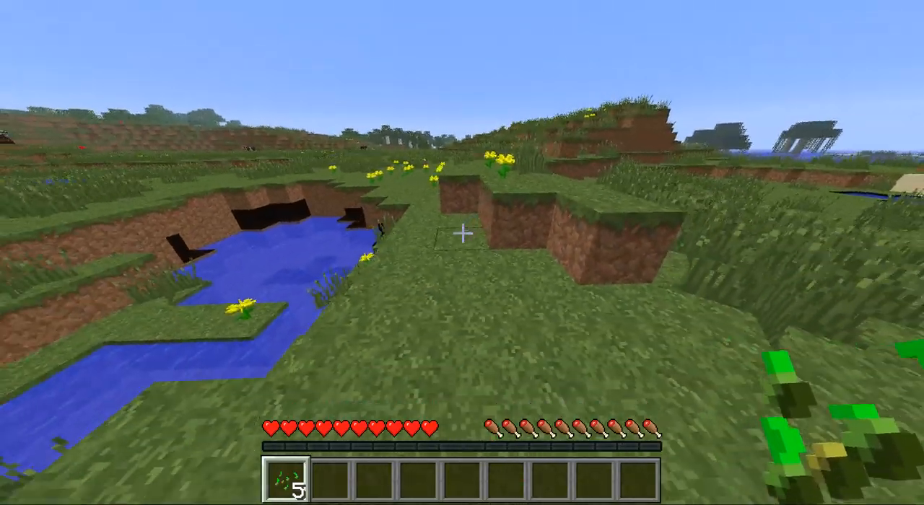
Walk back to the edge of the sunken pond and throw the collected seeds into it.
key("w")
key("q")
key("q")
key("q")
key("q")
key("q")
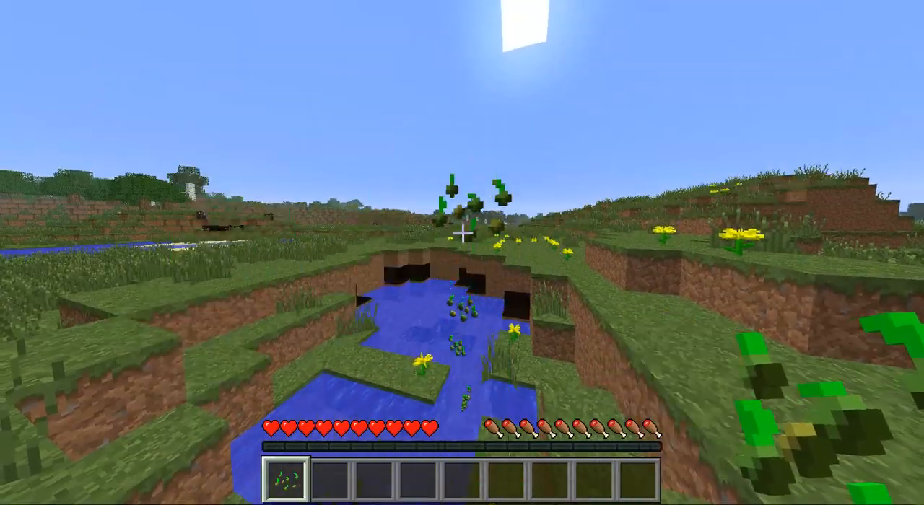
Shut down the server from inside the game with the /stop command.
key("slash")
type("stop")
key("Return")
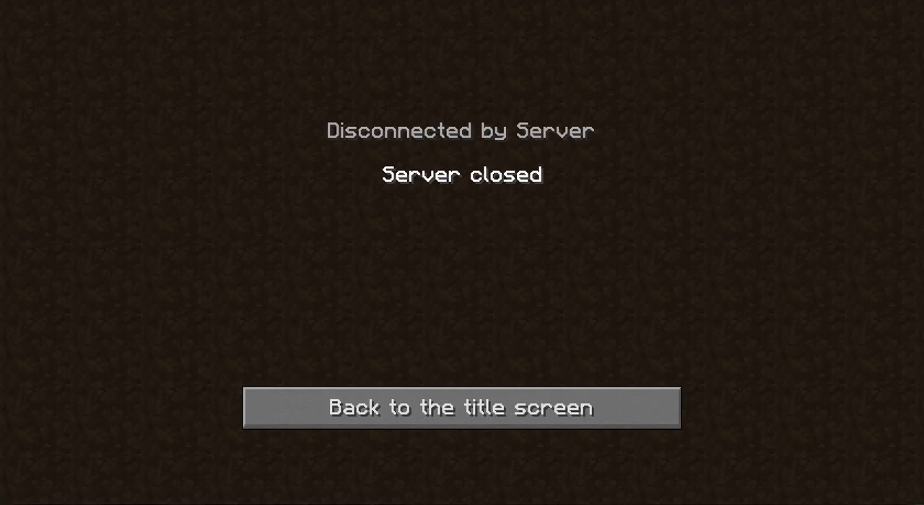
Switch to the file explorer, open the iConomy plugin folder and make Notepad the default program for accounts.mini.
key("alt+Tab")
double_click(382, 88)
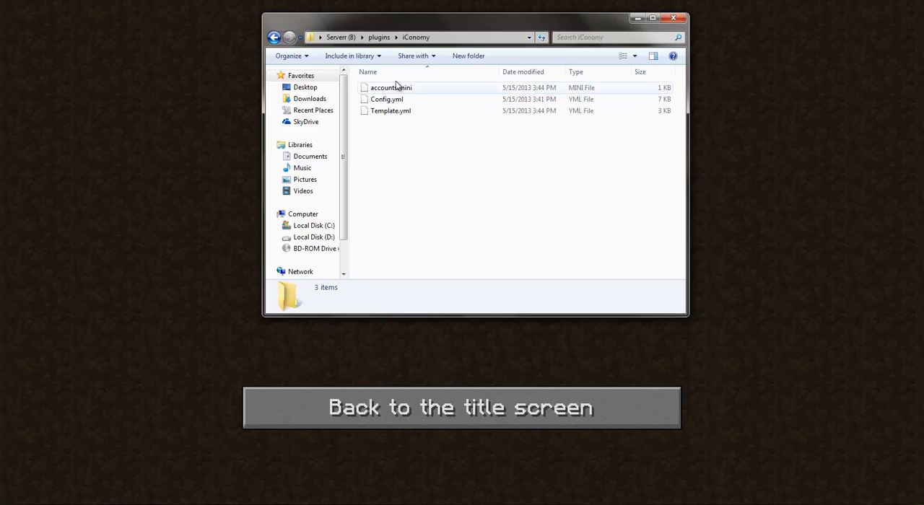
right_click(401, 90)
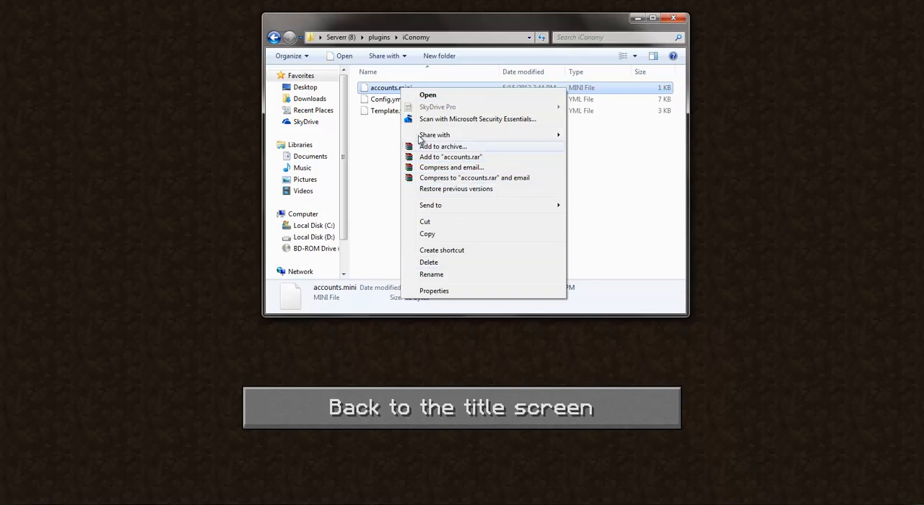
left_click(434, 291)
left_click(562, 175)
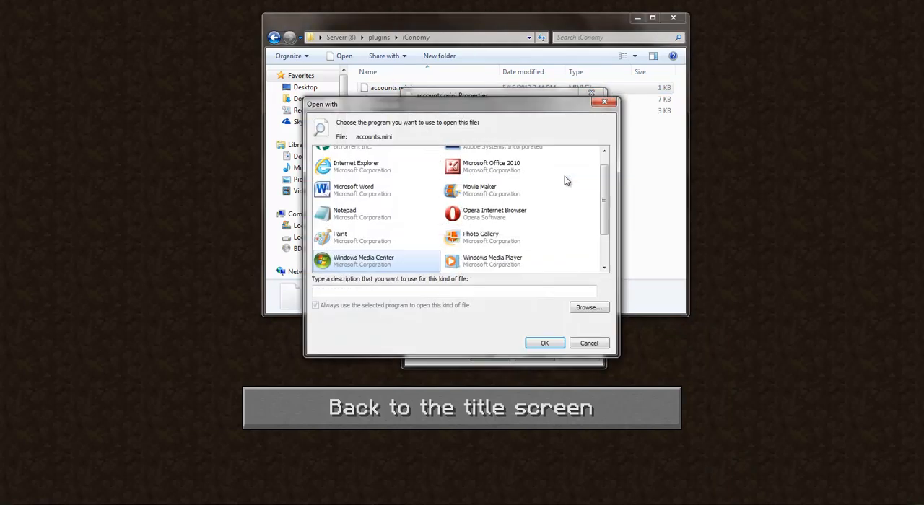
left_click(543, 344)
left_click(494, 353)
Open accounts.mini in Notepad, change the player's balance and save the file.
double_click(398, 89)
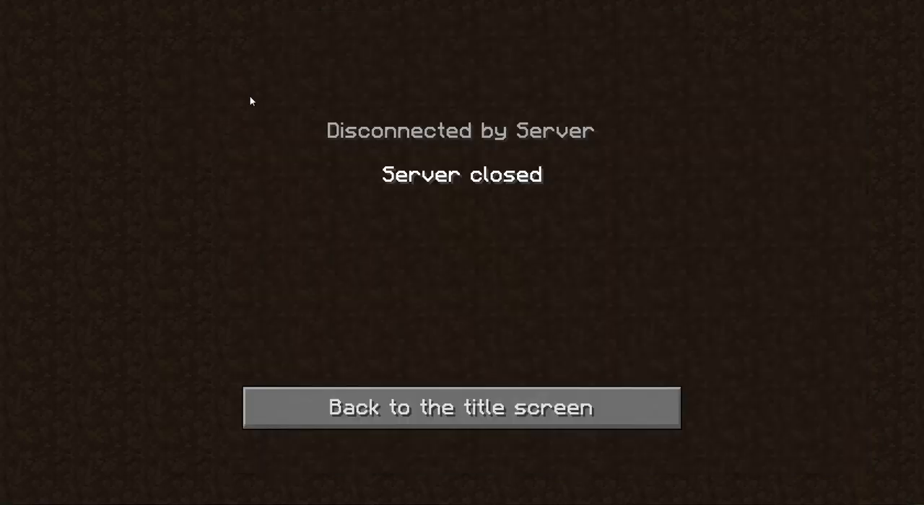
key("alt+Tab")
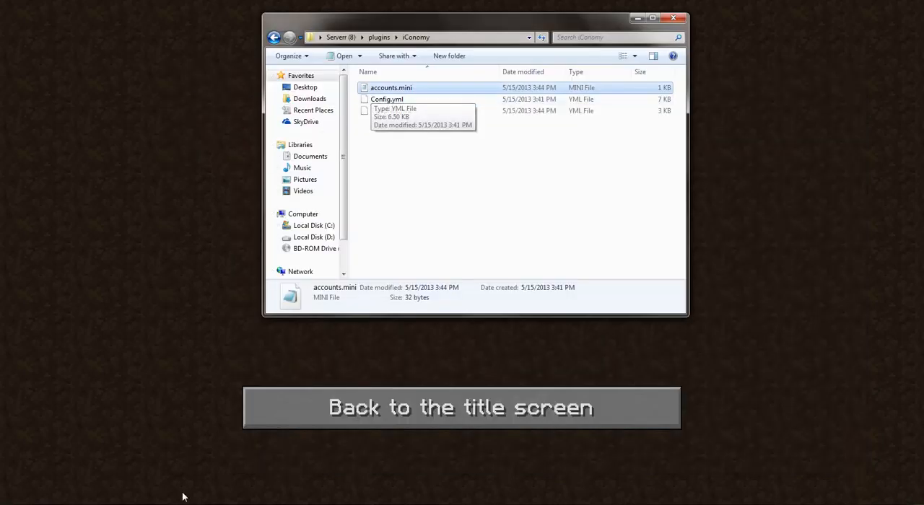
key("Return")
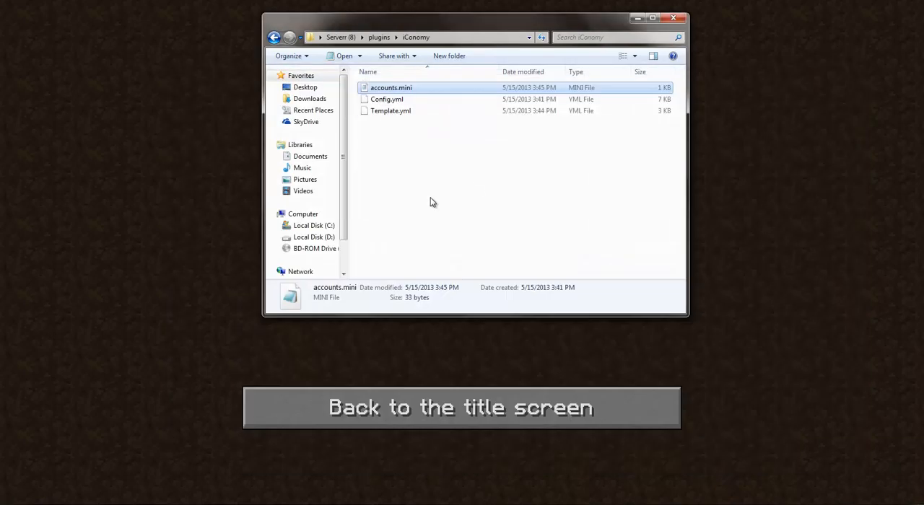
Go back to the Serverr (8) folder, start the server with RUN.bat and close the stopped server's console.
left_click(287, 43)
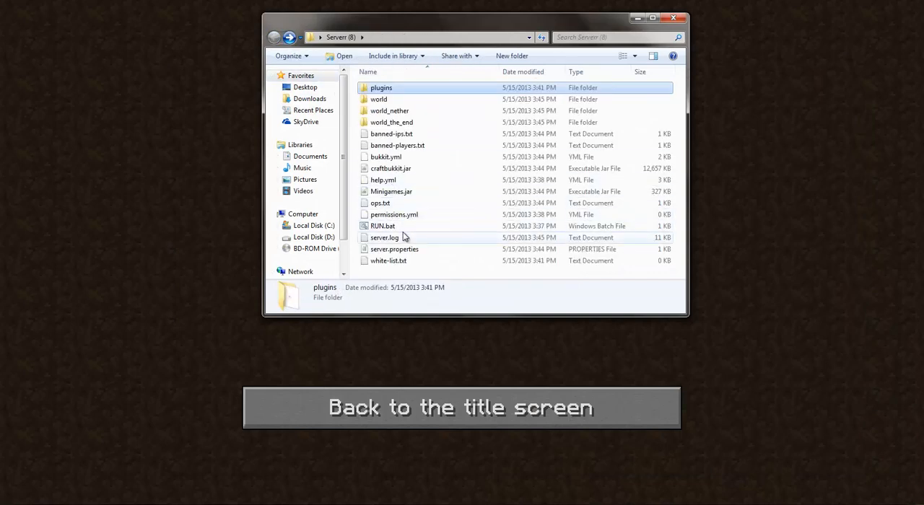
double_click(383, 226)
left_click(363, 442)
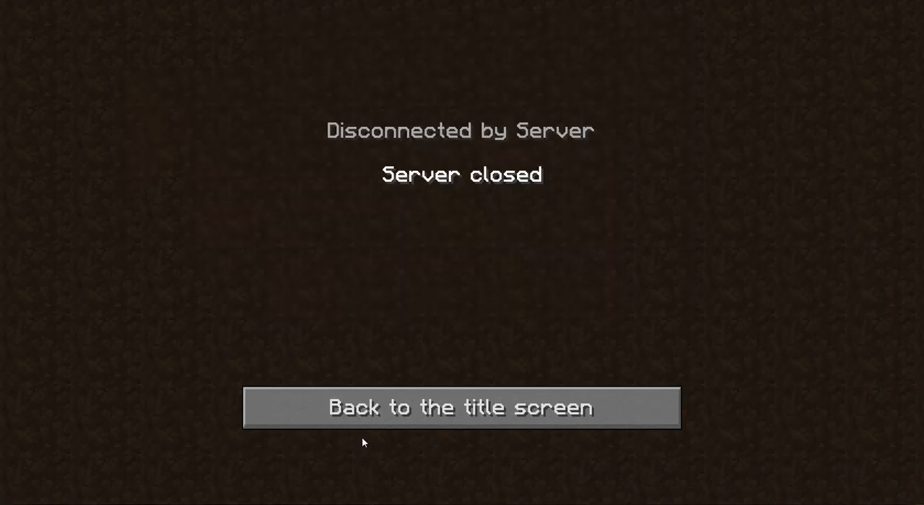
mouse_move(390, 503)
left_click(353, 455)
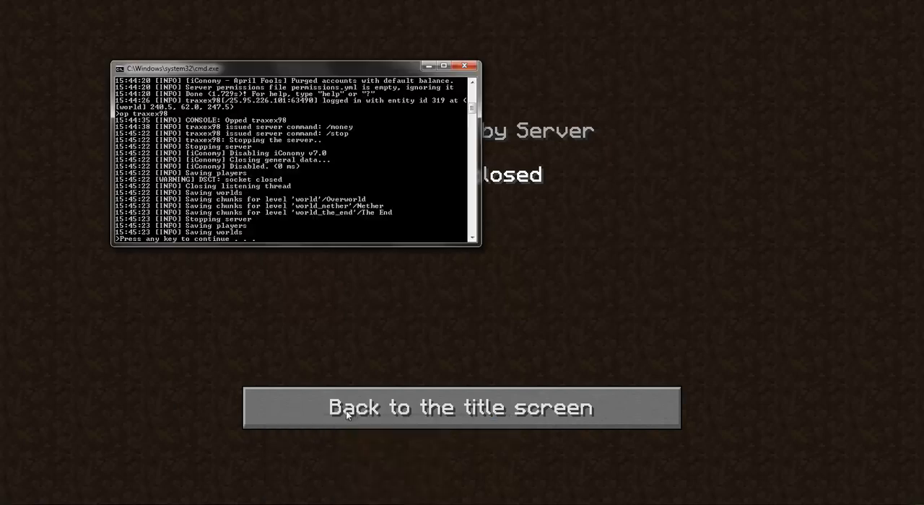
key("space")
left_click(390, 503)
Return to Minecraft, rejoin the server and check the iConomy balance with the /money command.
left_click(342, 401)
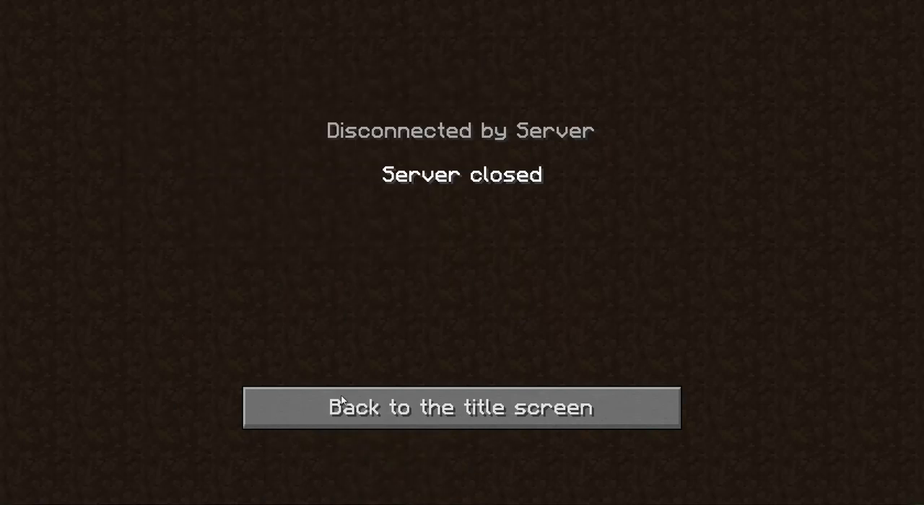
left_click(429, 412)
left_click(416, 371)
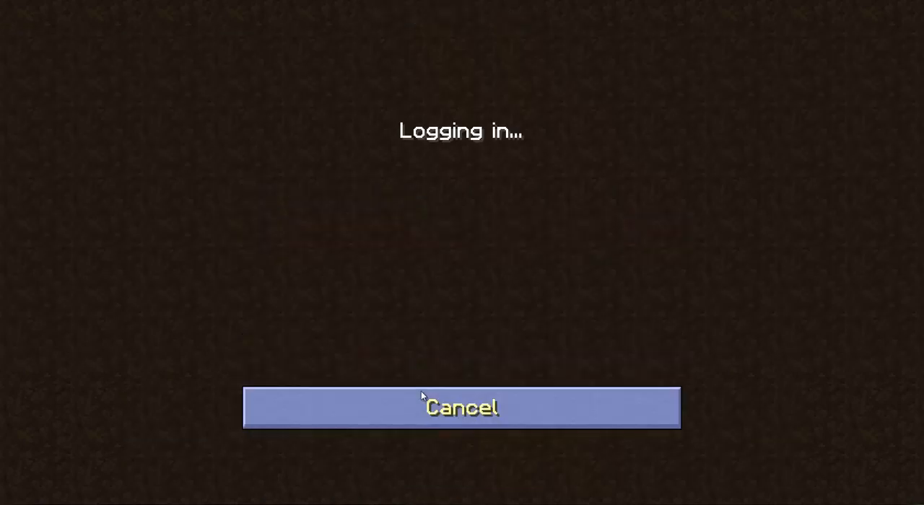
key("slash")
type("money")
key("Return")
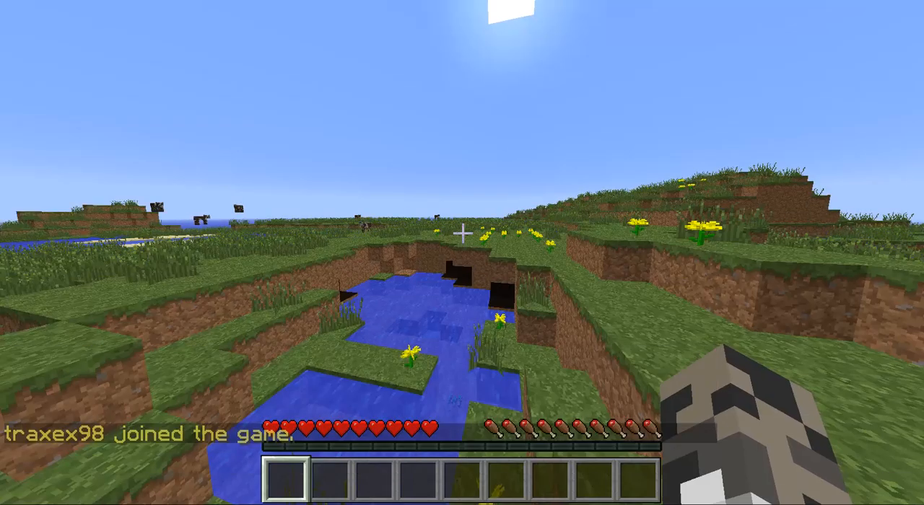
Walk around the meadow beside the sunken pond and head towards the grassy hill.
key("w")
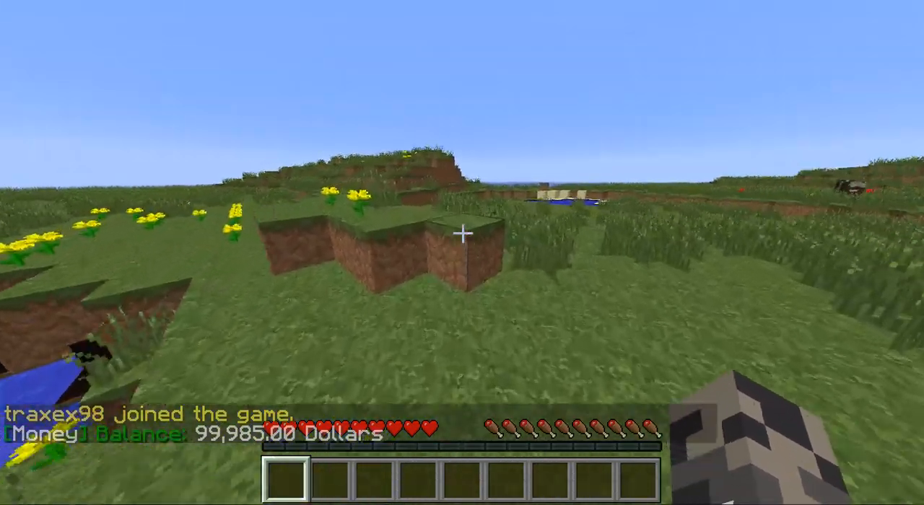
key("w")
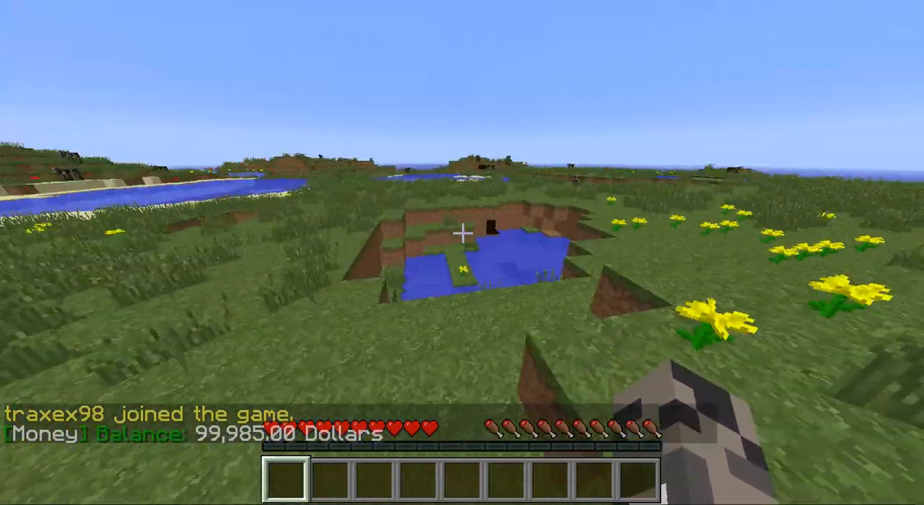
key("w")
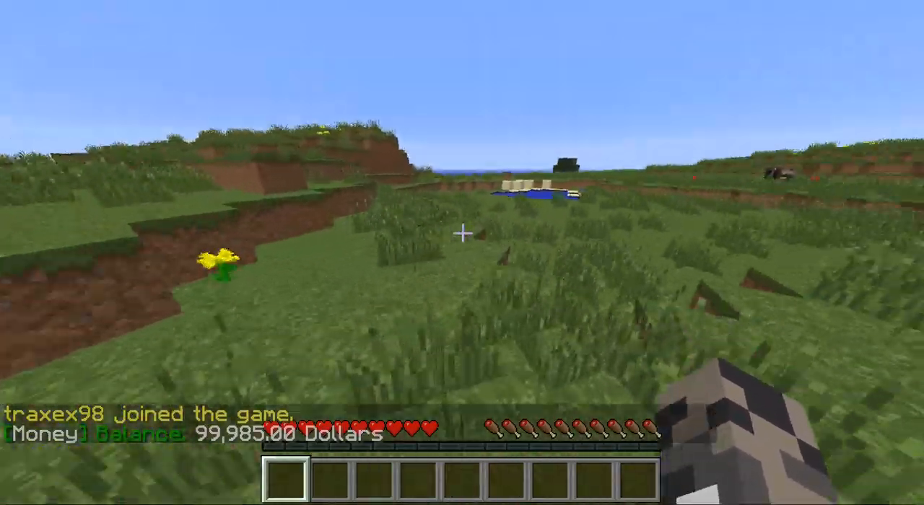
key("w")
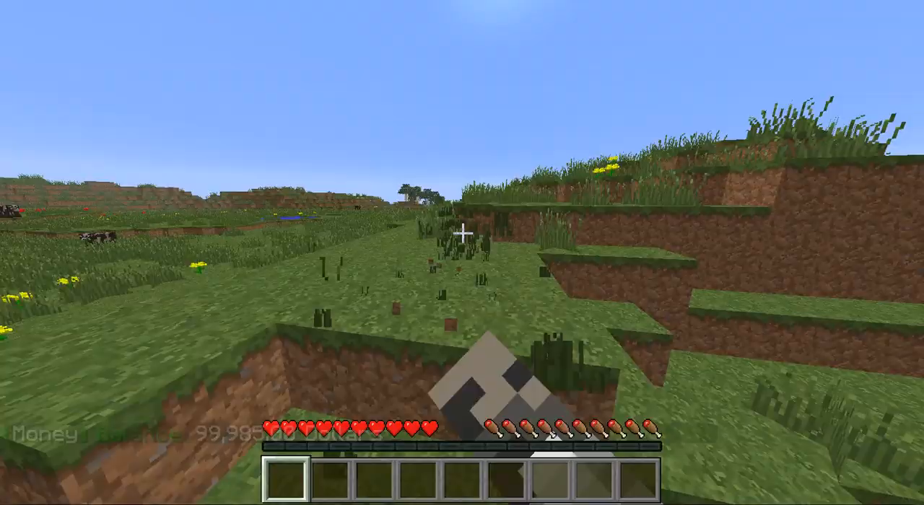
Break tall grass along the hillside while walking to gather more seeds.
key("w")
left_click(463, 233)
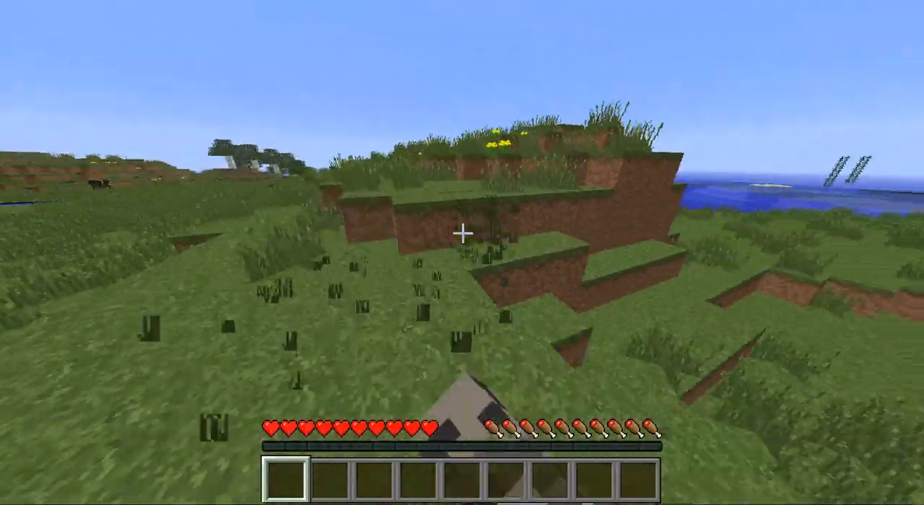
left_click(463, 233)
left_click(462, 234)
key("w")
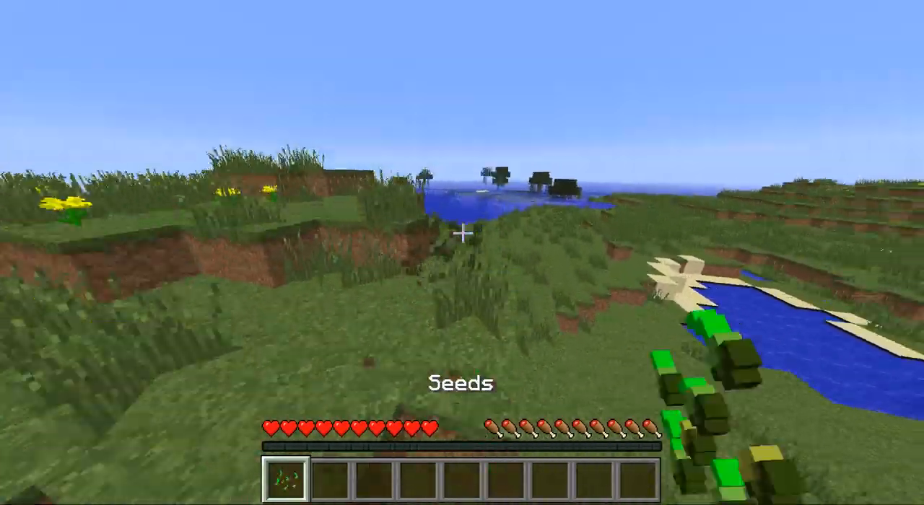
left_click(462, 233)
left_click(463, 233)
left_click(463, 233)
key("w")
left_click(463, 234)
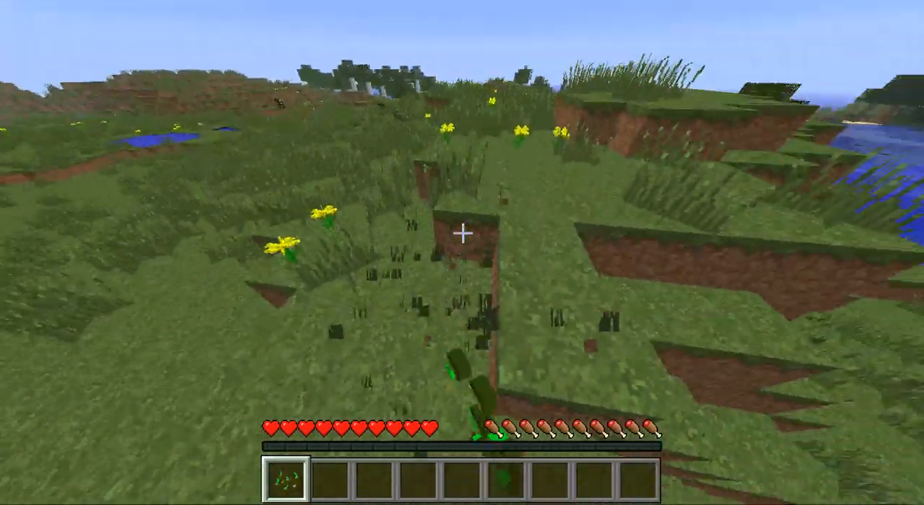
left_click(462, 234)
left_click(463, 233)
left_click(463, 233)
key("w")
left_click(462, 233)
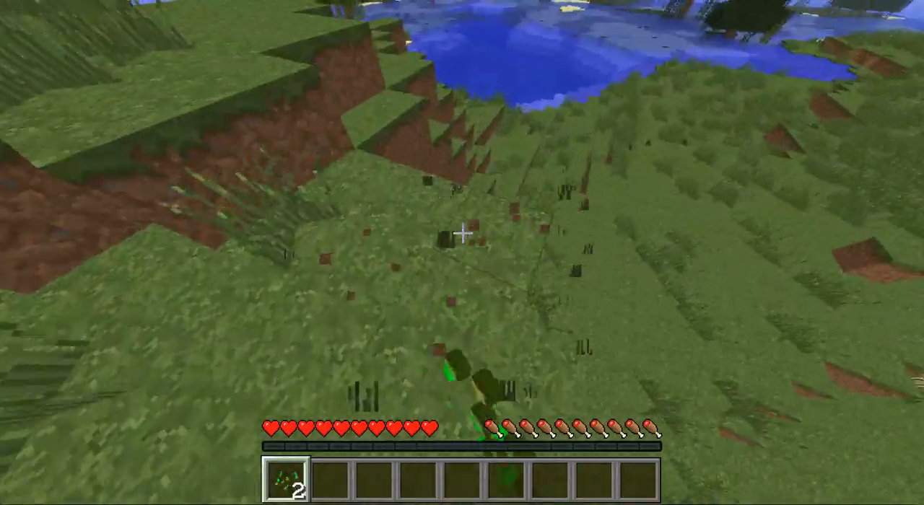
left_click(463, 233)
left_click(462, 233)
left_click(463, 233)
key("w")
left_click(462, 233)
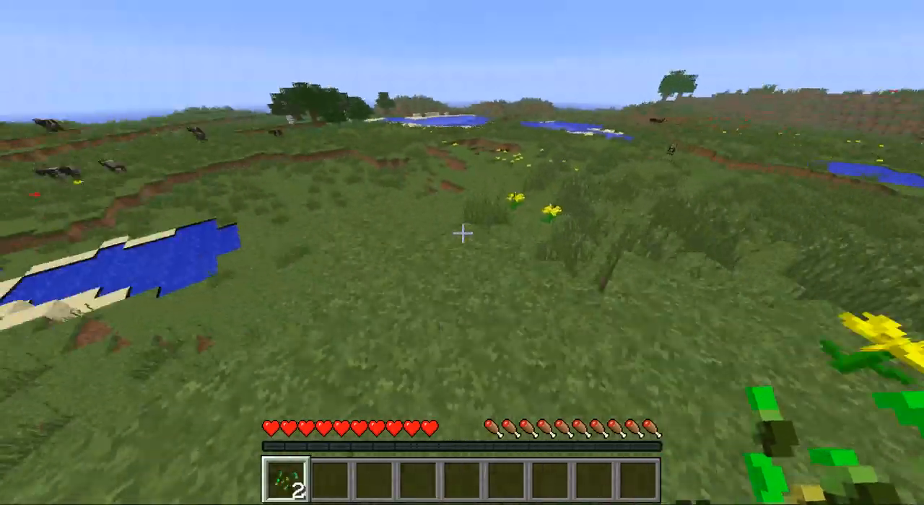
Break tall grass beside the dirt ledge and across the open meadow, collecting the dropped seeds until the stack holds 10.
left_click(462, 233)
left_click(463, 233)
key("w")
left_click(462, 233)
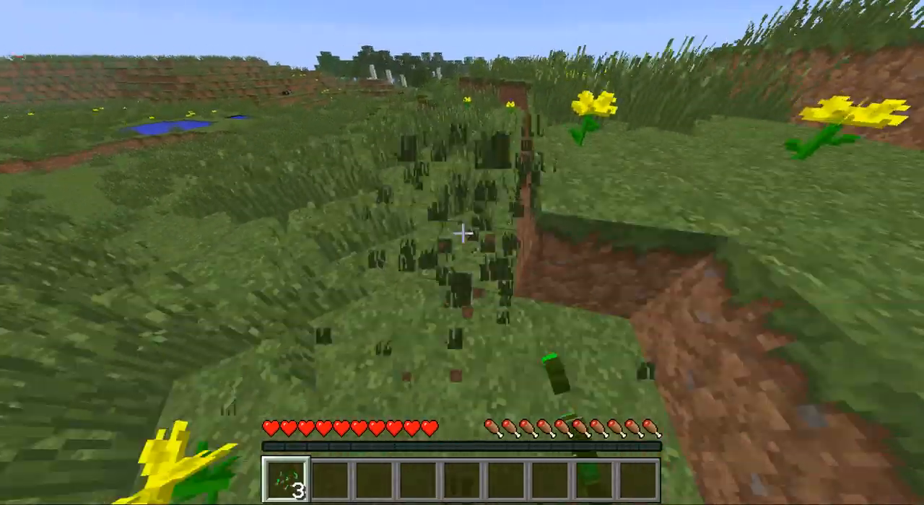
left_click(462, 233)
left_click(462, 233)
left_click(462, 233)
key("w")
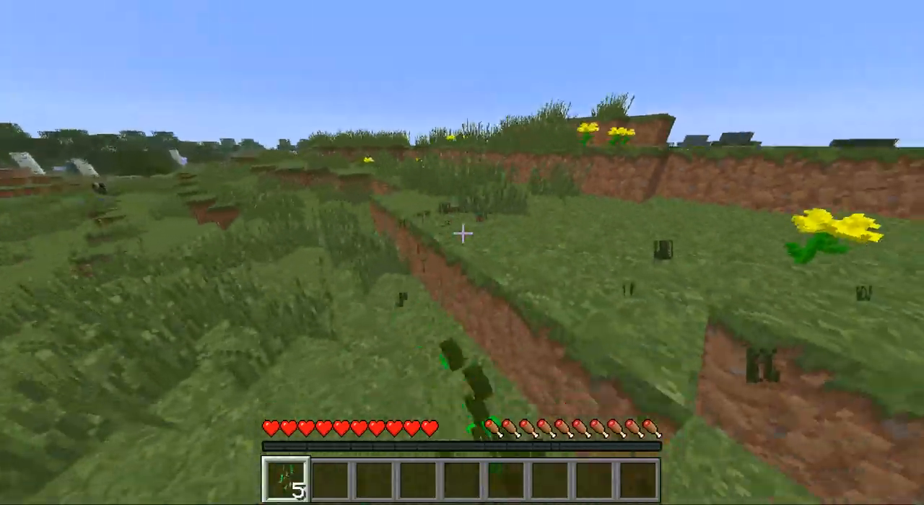
left_click(462, 233)
left_click(462, 233)
left_click(462, 233)
key("w")
left_click(463, 233)
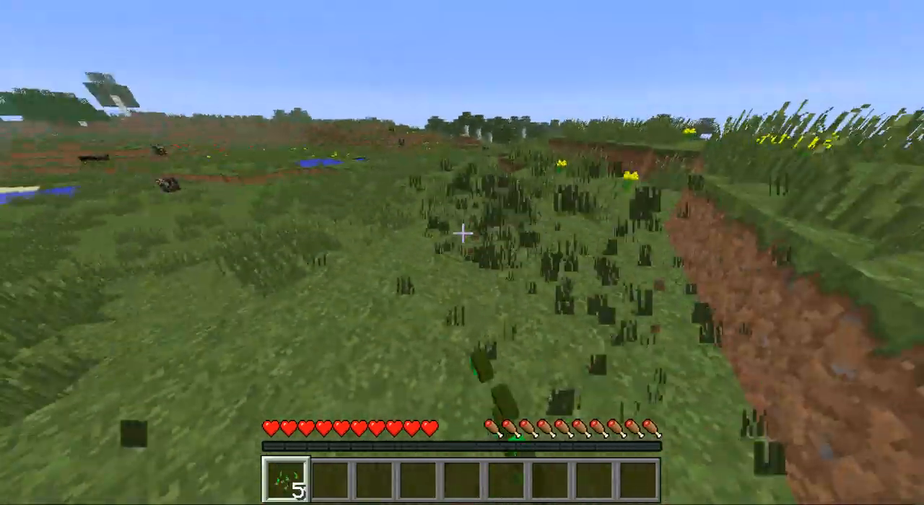
left_click(462, 233)
left_click(462, 233)
left_click(462, 233)
key("w")
left_click(462, 234)
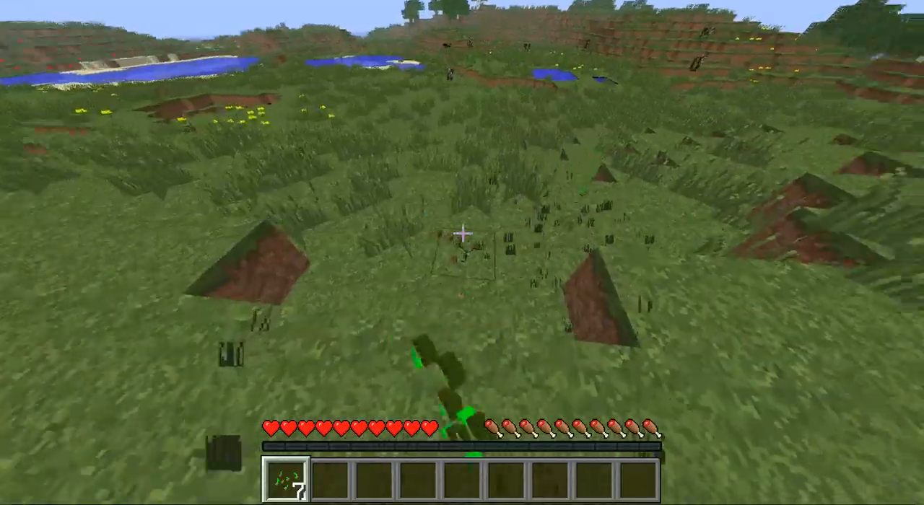
left_click(463, 233)
left_click(463, 233)
left_click(462, 233)
key("w")
left_click(463, 233)
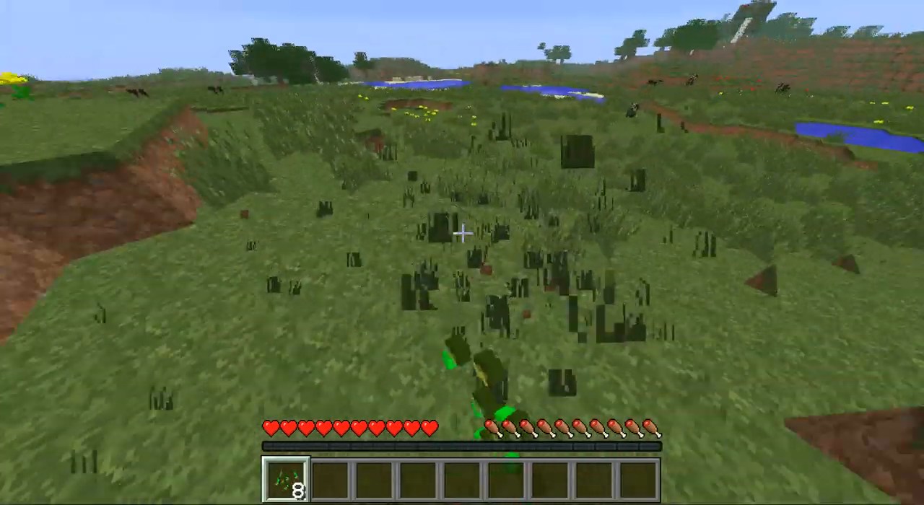
left_click(463, 233)
left_click(463, 233)
left_click(462, 233)
key("w")
left_click(462, 233)
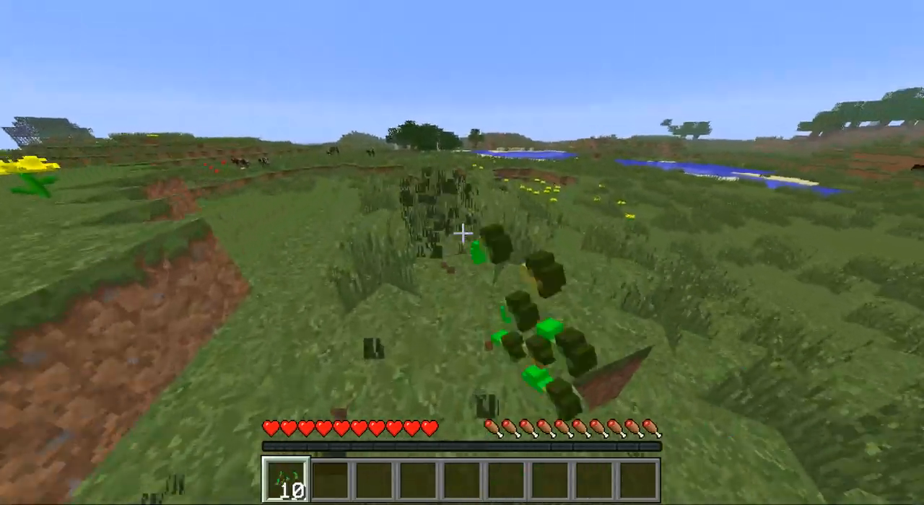
left_click(462, 233)
left_click(462, 233)
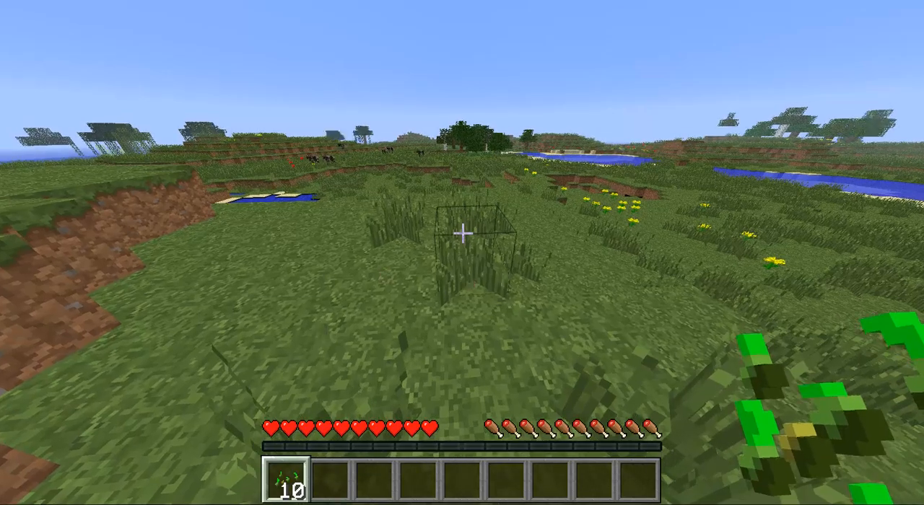